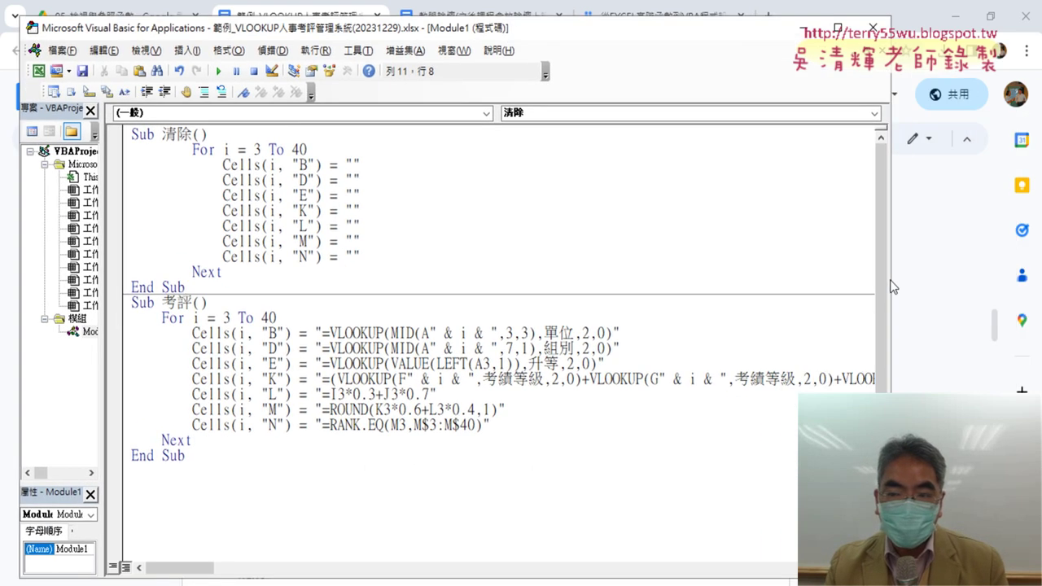
# Copy the " & i & " row concatenation and paste it over the 3 in I3 of the L formula
pyautogui.moveTo(894, 278); pyautogui.dragTo(1014, 279)
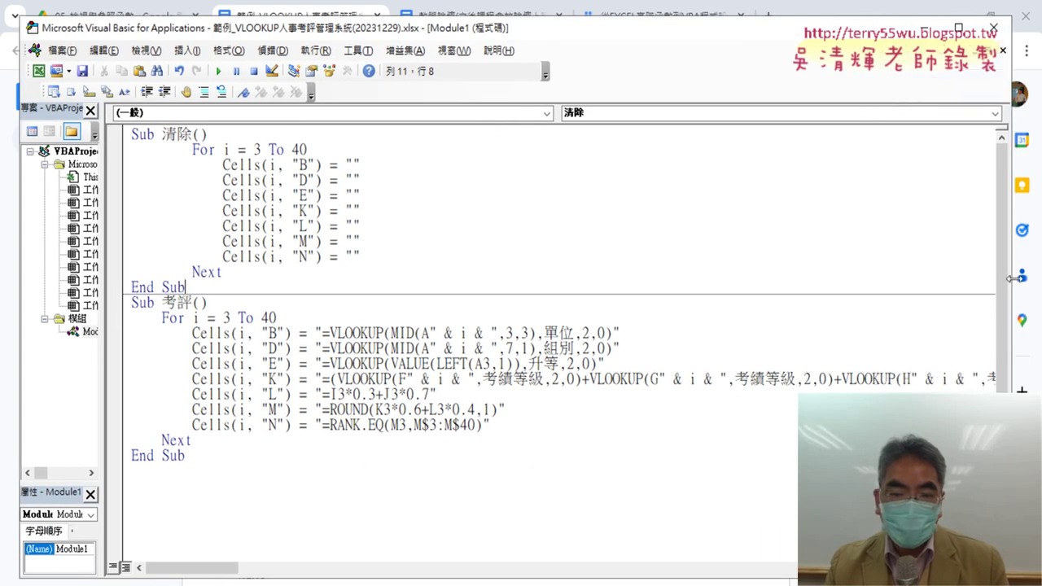
pyautogui.moveTo(405, 379); pyautogui.dragTo(474, 379)
pyautogui.hotkey('ctrl', 'c')
pyautogui.moveTo(429, 332); pyautogui.dragTo(492, 332)
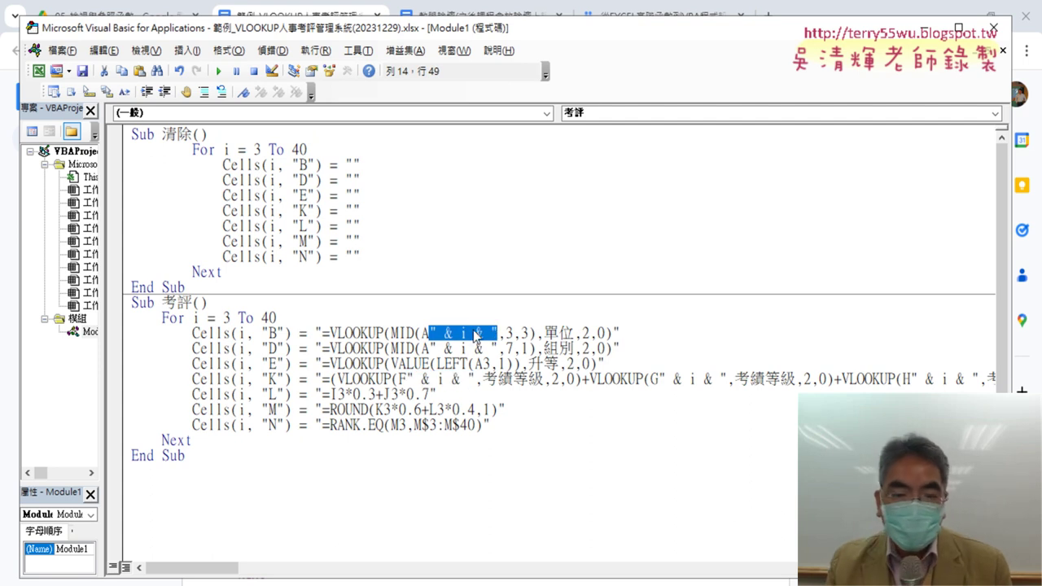
pyautogui.rightClick(475, 331)
pyautogui.click(533, 87)
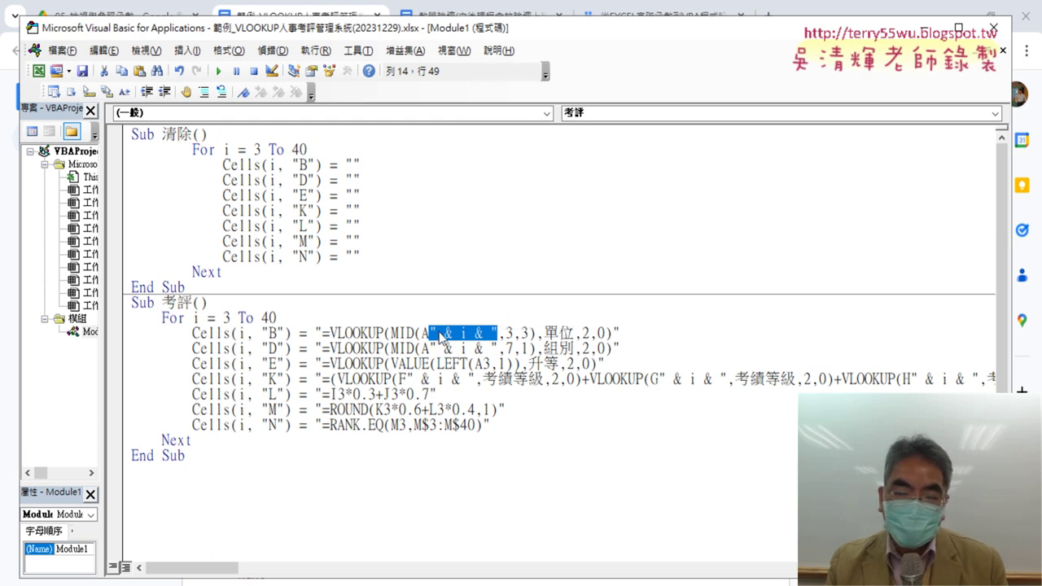
pyautogui.moveTo(342, 394); pyautogui.dragTo(336, 394)
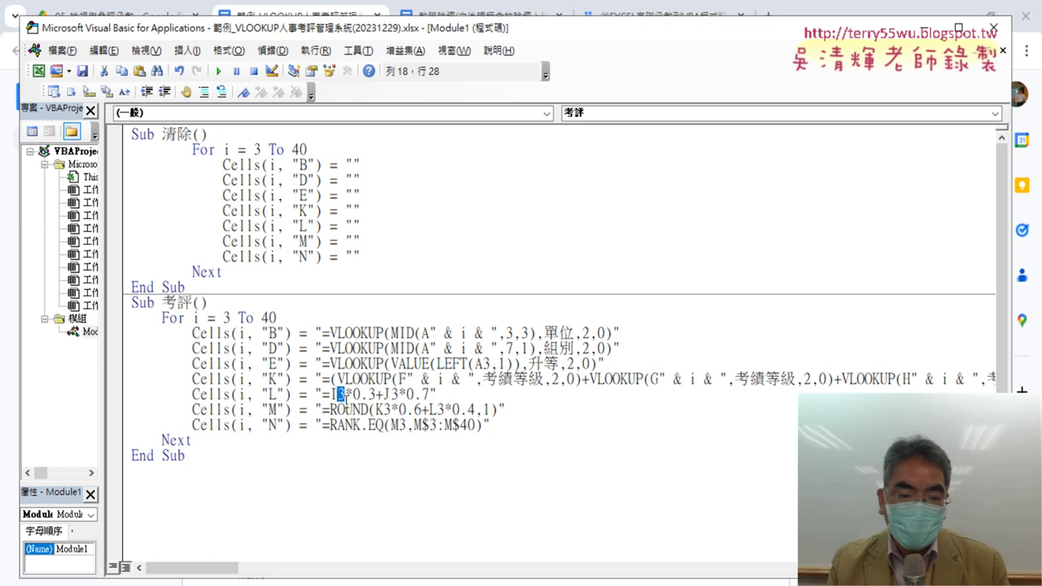
pyautogui.rightClick(340, 397)
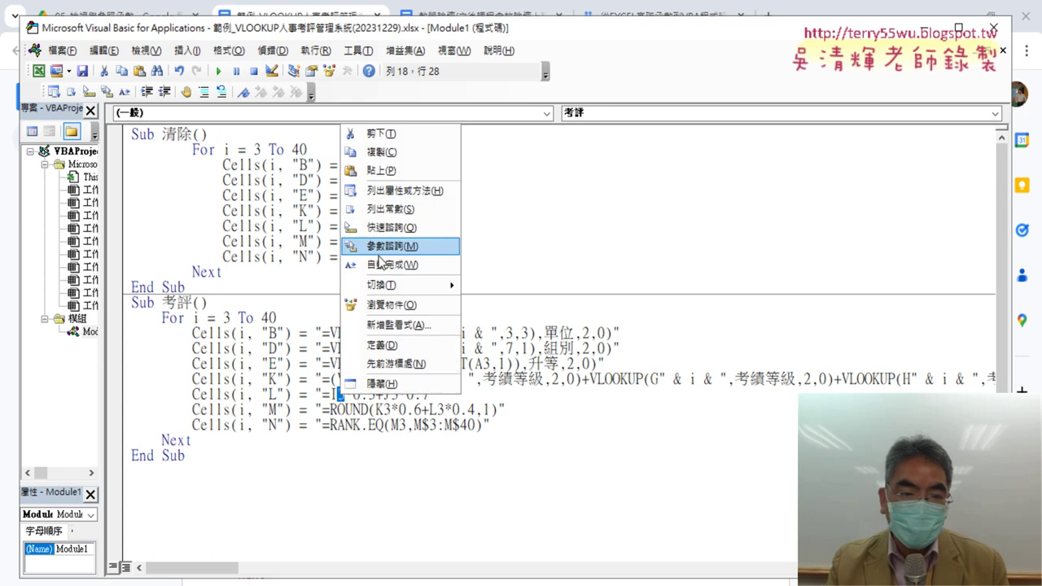
pyautogui.click(386, 172)
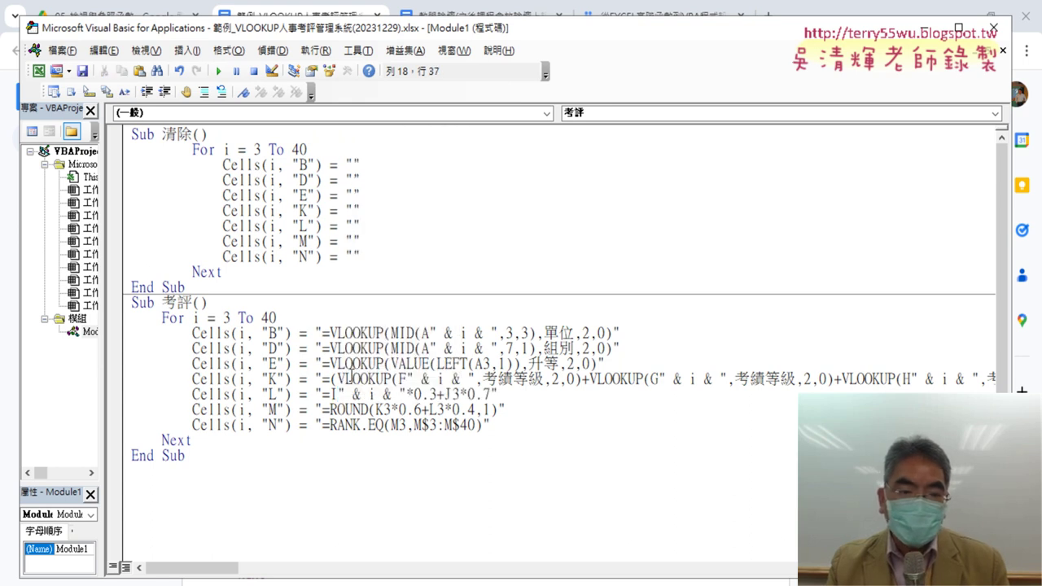
pyautogui.moveTo(337, 394); pyautogui.dragTo(403, 396)
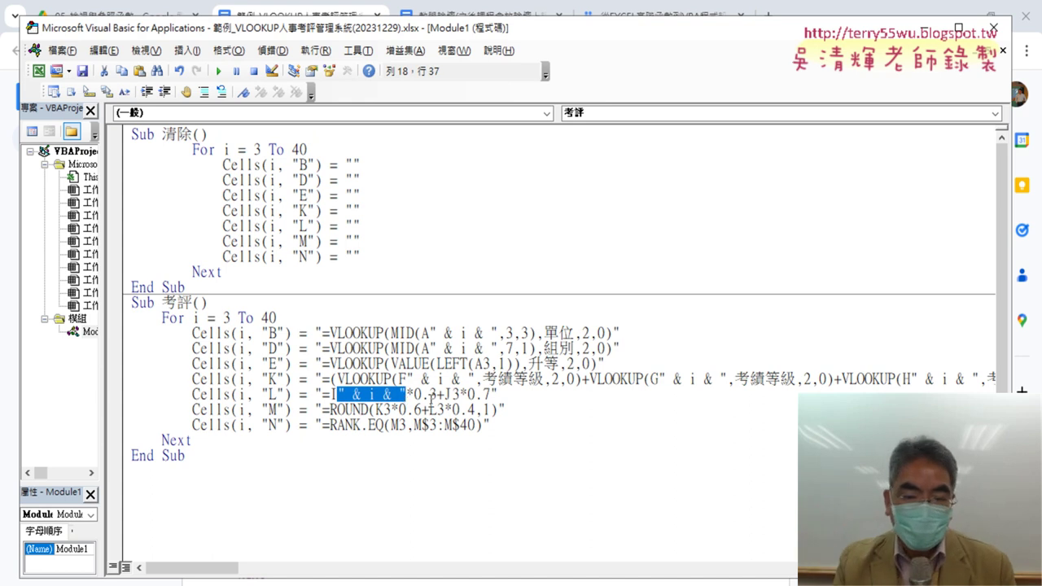
# Replace the 3 in J3 with " & i & ", giving "=I" & i & "*0.3+J" & i & "*0.7"
pyautogui.moveTo(452, 395); pyautogui.dragTo(461, 395)
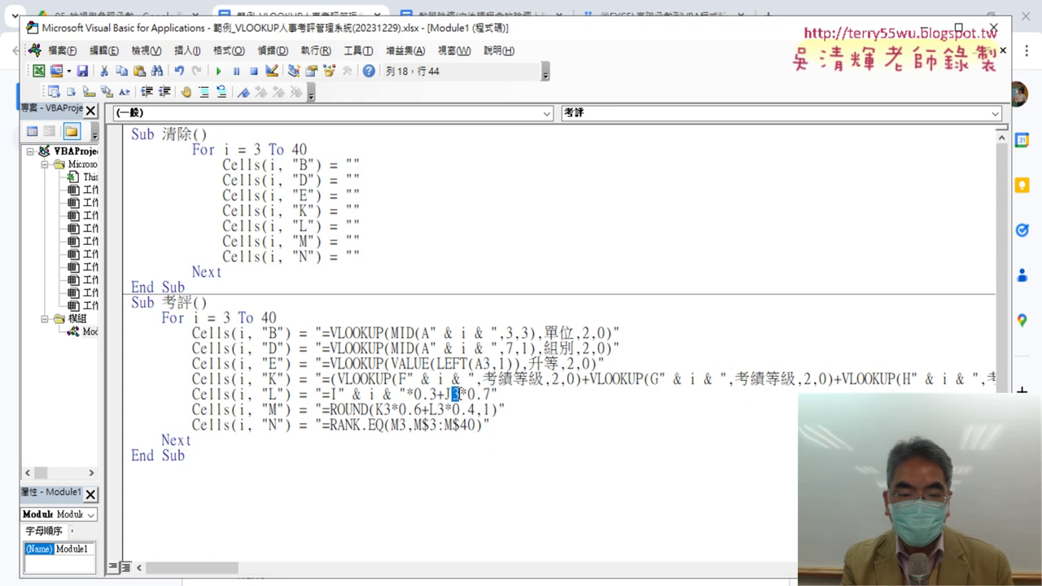
pyautogui.write('""')
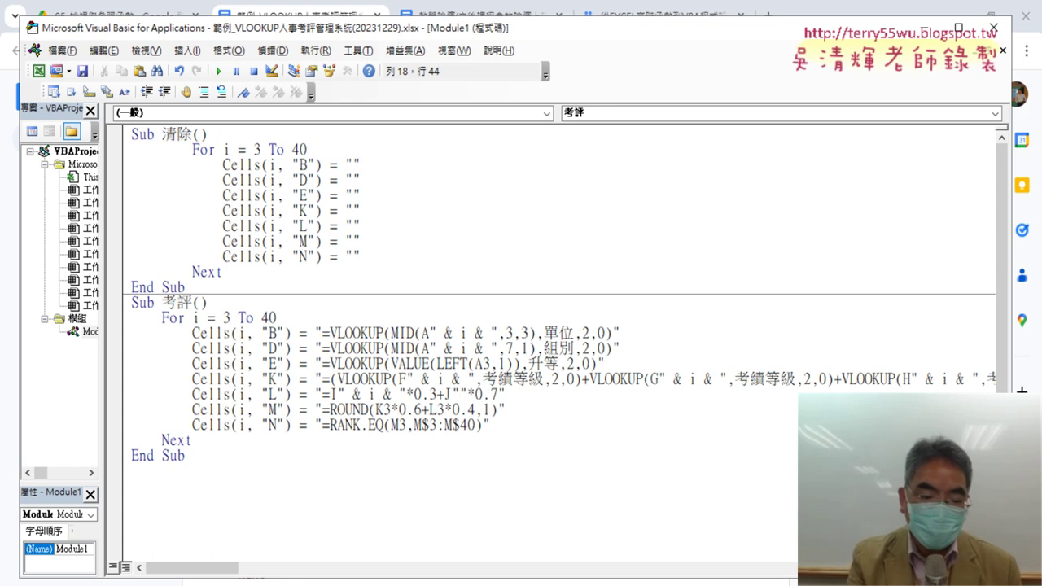
pyautogui.write('&&')
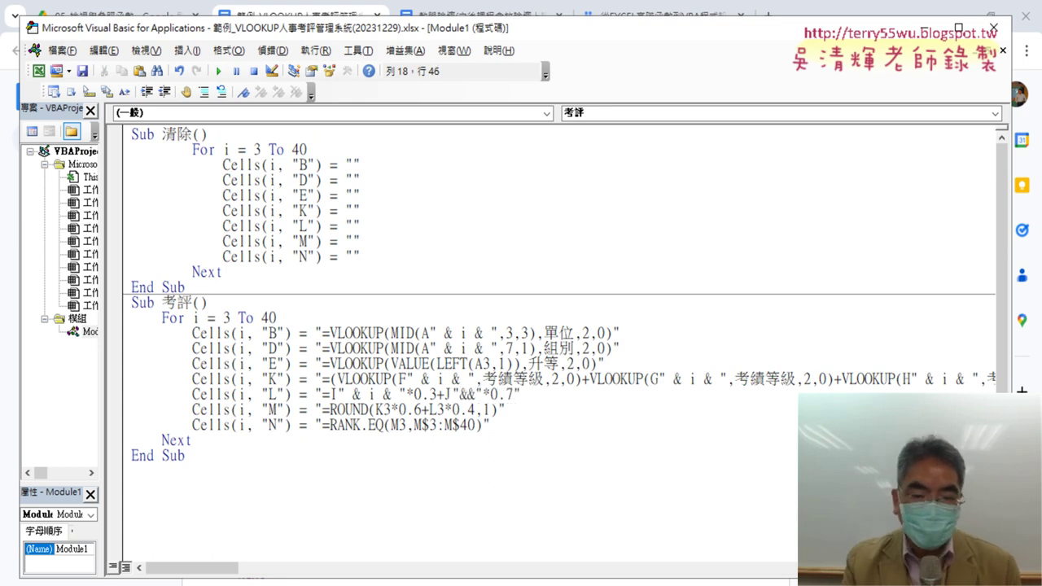
pyautogui.write('i')
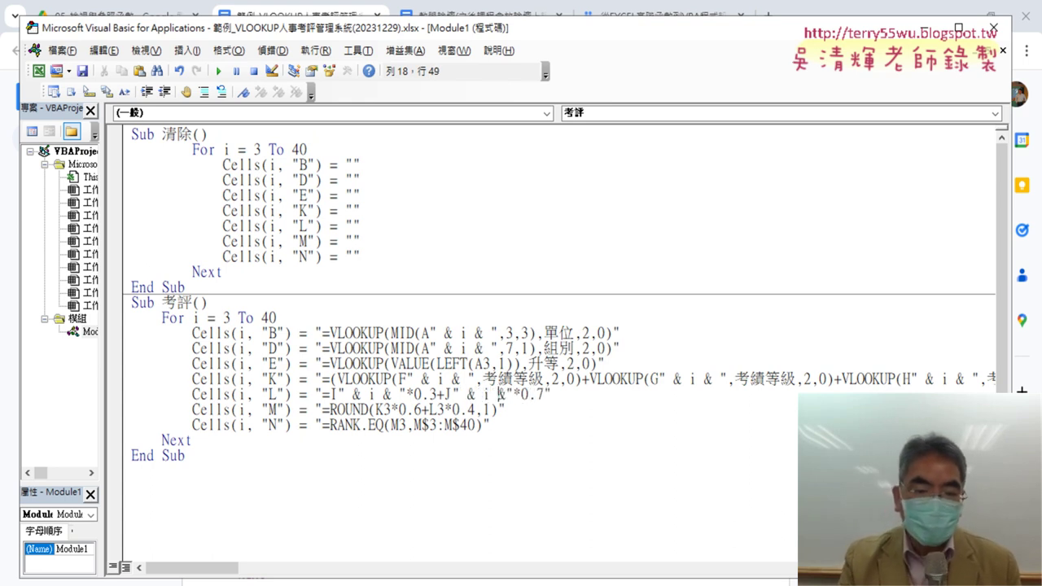
pyautogui.press('Right')
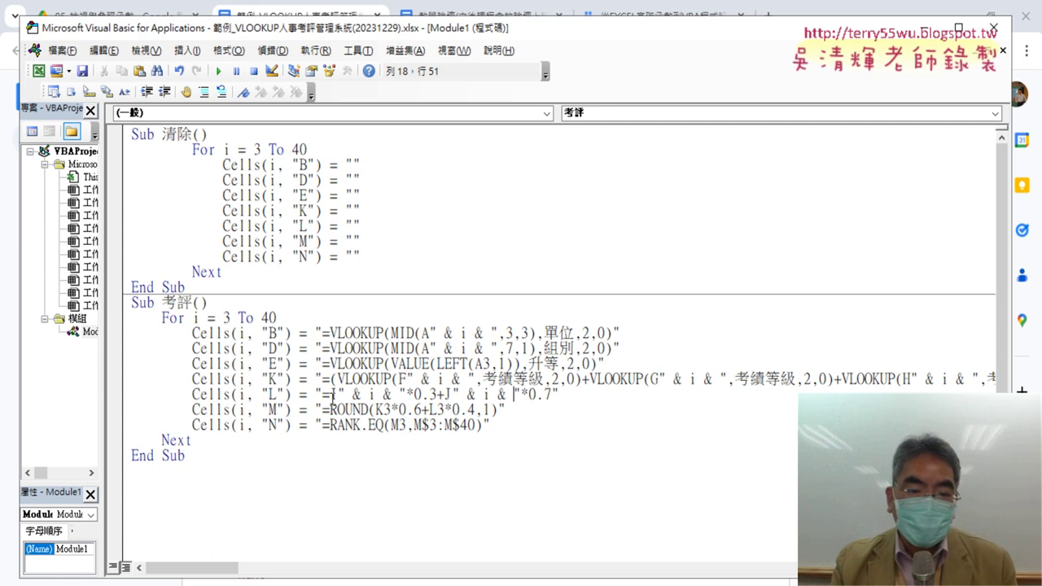
pyautogui.moveTo(317, 394)
pyautogui.mouseDown()
pyautogui.moveTo(562, 407)
pyautogui.moveTo(565, 396)
pyautogui.mouseUp()
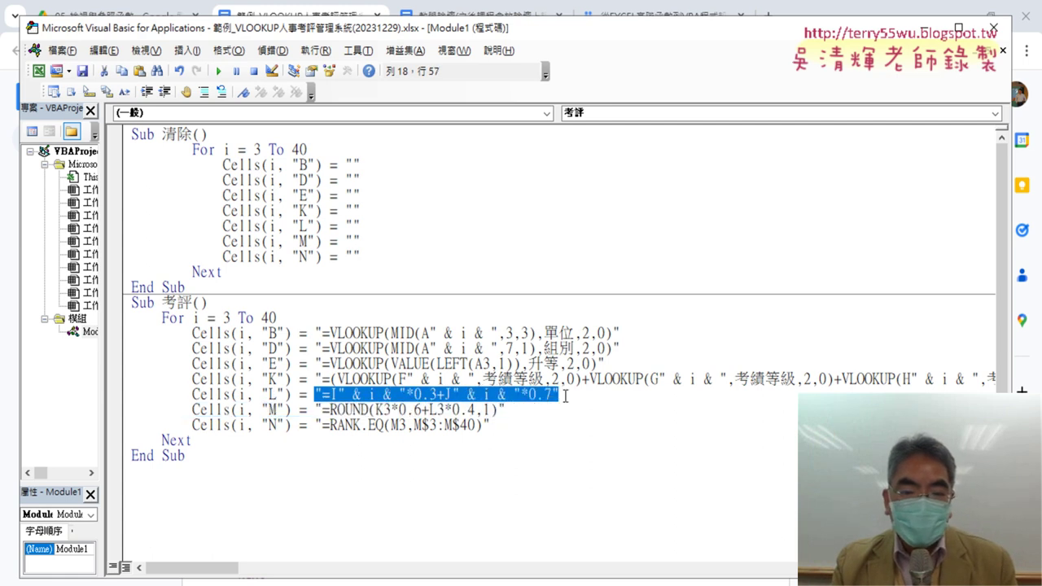
# Copy the " & i & " concatenation from the J part of the L formula
pyautogui.click(467, 395)
pyautogui.moveTo(452, 396); pyautogui.dragTo(506, 395)
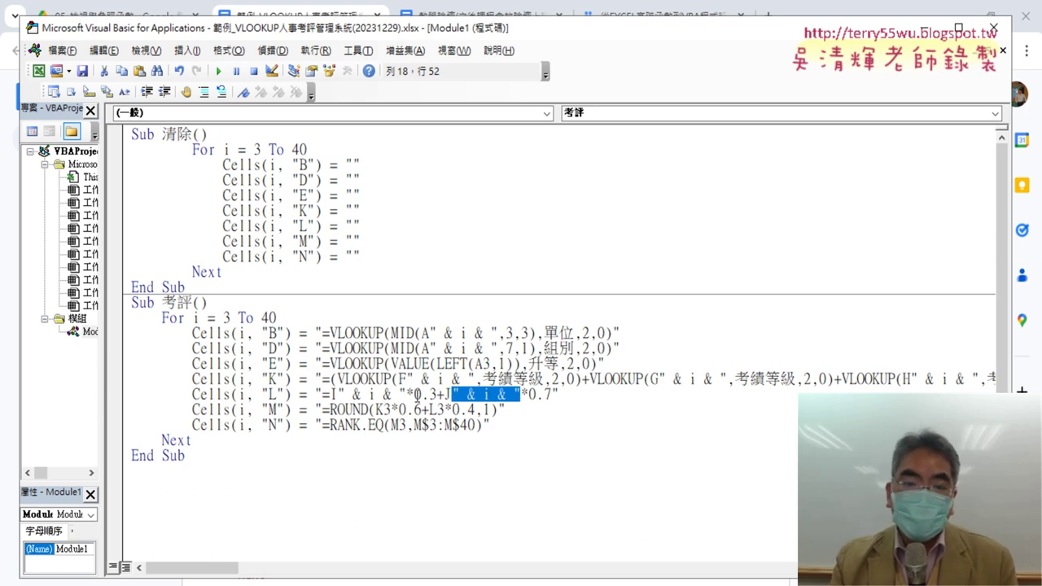
pyautogui.click(468, 394)
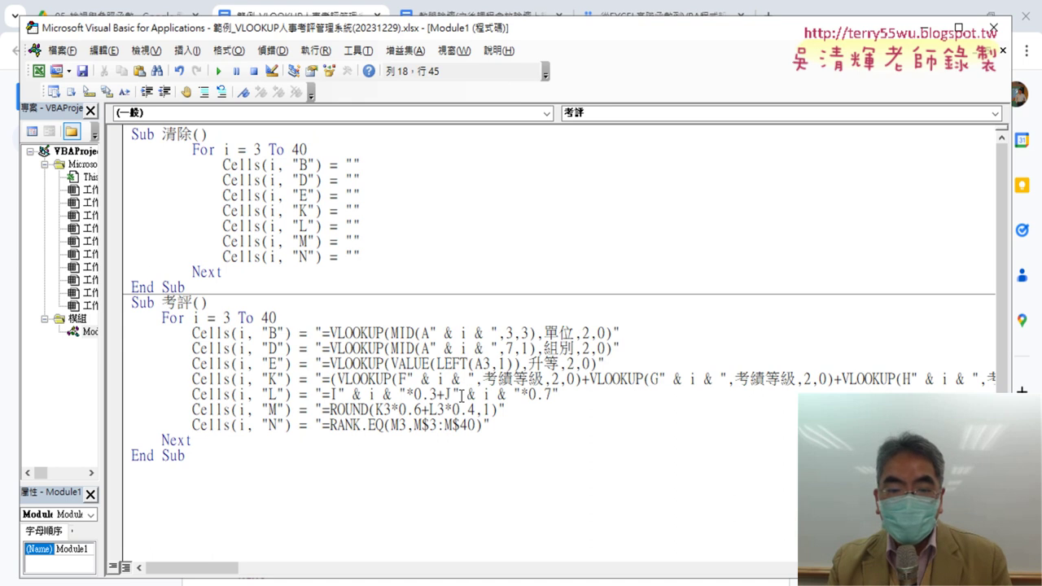
pyautogui.moveTo(460, 394); pyautogui.dragTo(507, 394)
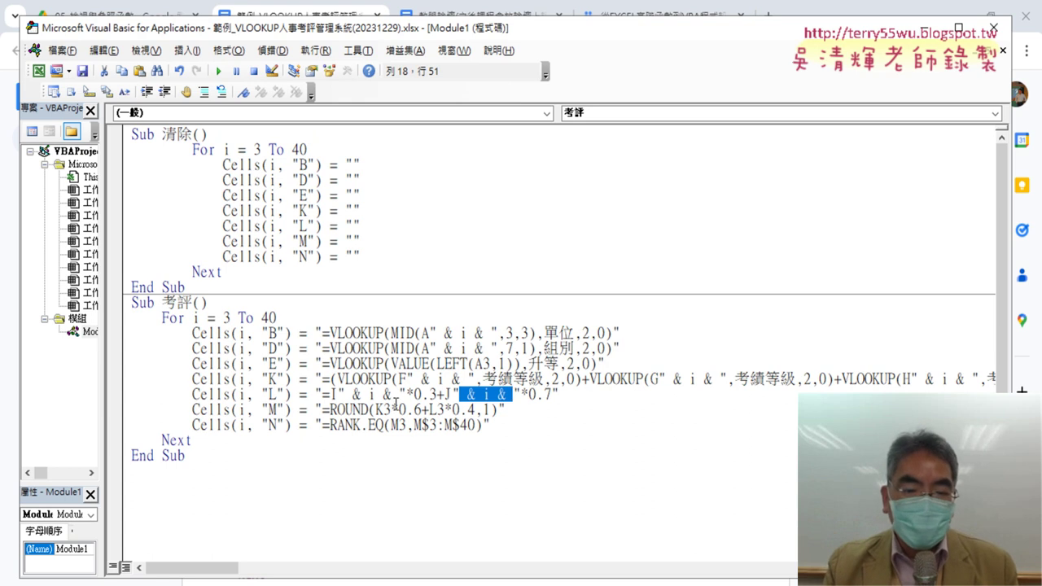
# Paste " & i & " over the 3 in K3 and L3 (ROUND) and M3 (RANK.EQ)
pyautogui.moveTo(382, 409); pyautogui.dragTo(389, 410)
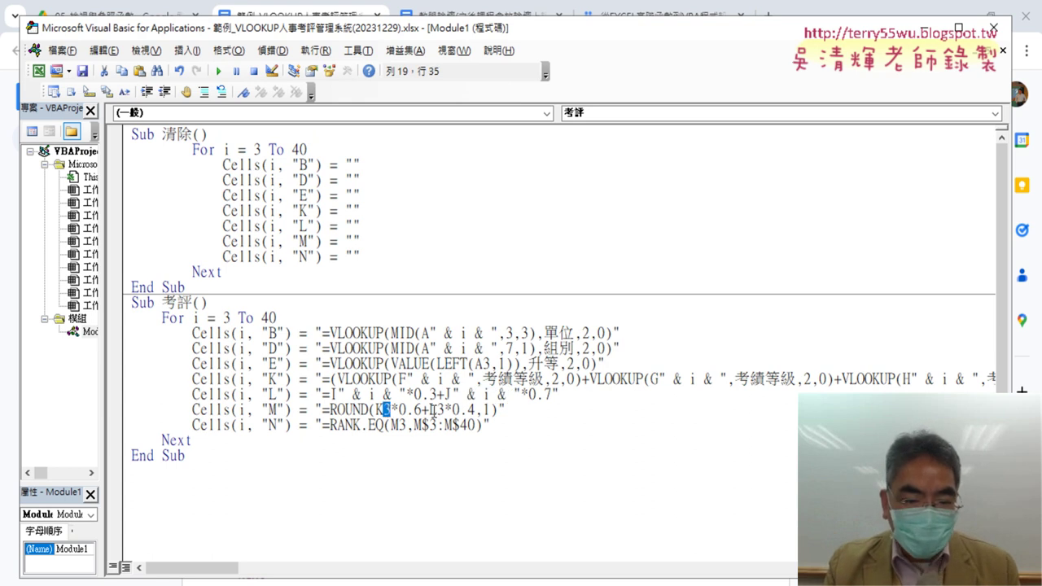
pyautogui.hotkey('ctrl', 'v')
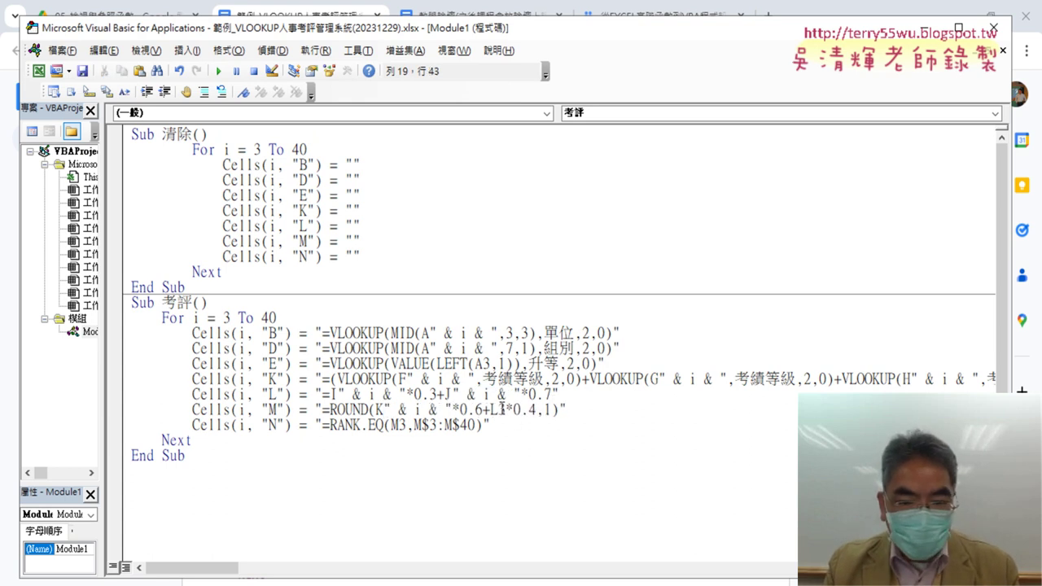
pyautogui.moveTo(497, 409); pyautogui.dragTo(504, 409)
pyautogui.hotkey('ctrl', 'v')
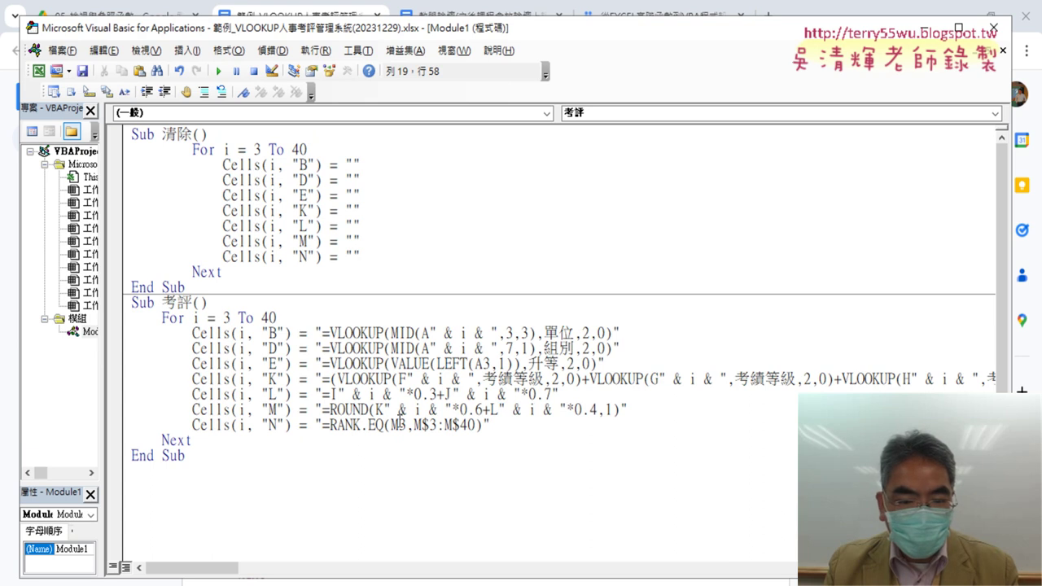
pyautogui.moveTo(399, 425); pyautogui.dragTo(466, 427)
pyautogui.hotkey('ctrl', 'v')
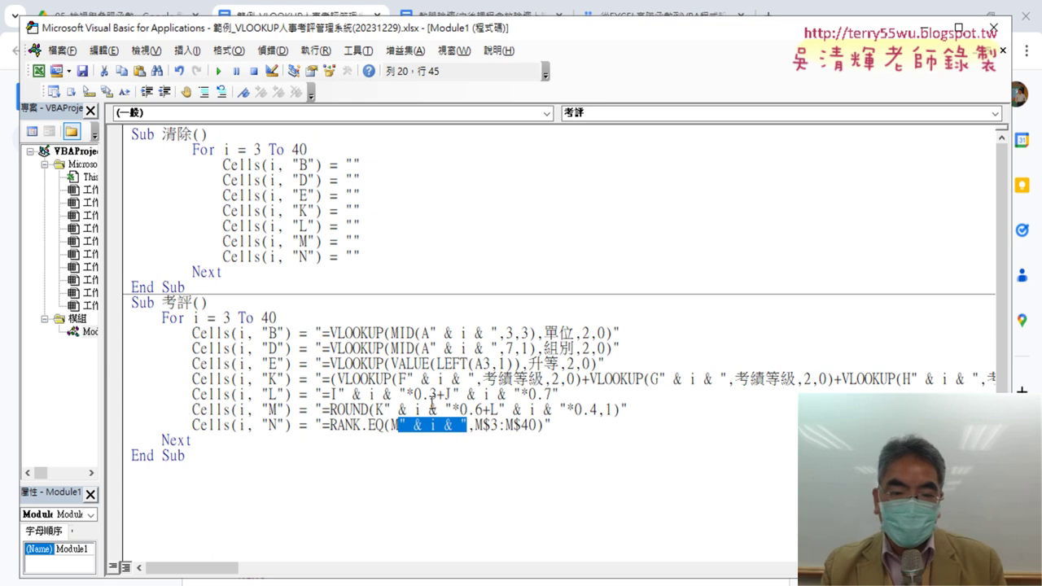
pyautogui.moveTo(407, 379); pyautogui.dragTo(461, 380)
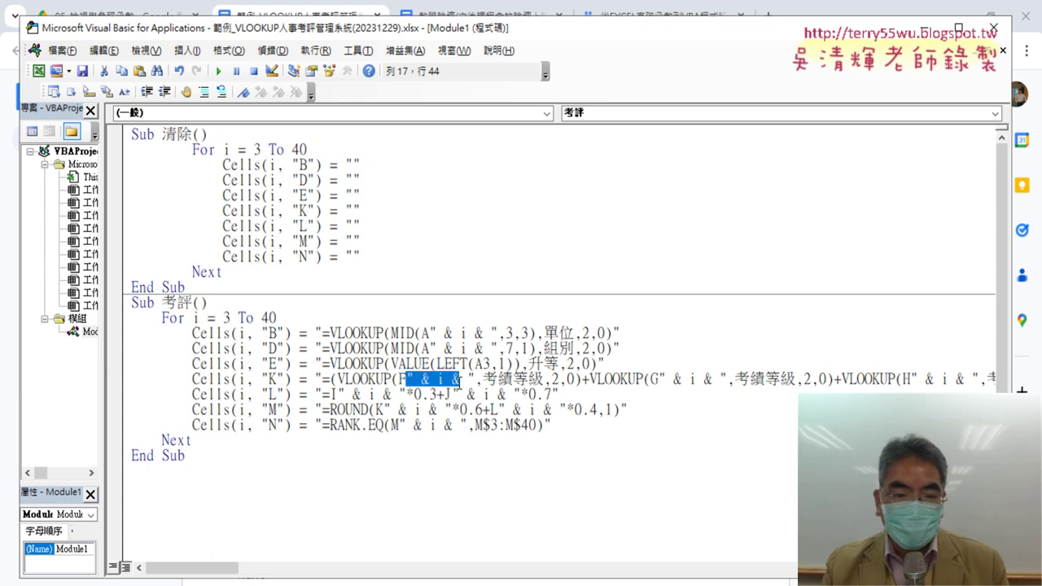
# Highlight the " & i & " concatenation on the L line of the notes in yellow
pyautogui.click(924, 27)
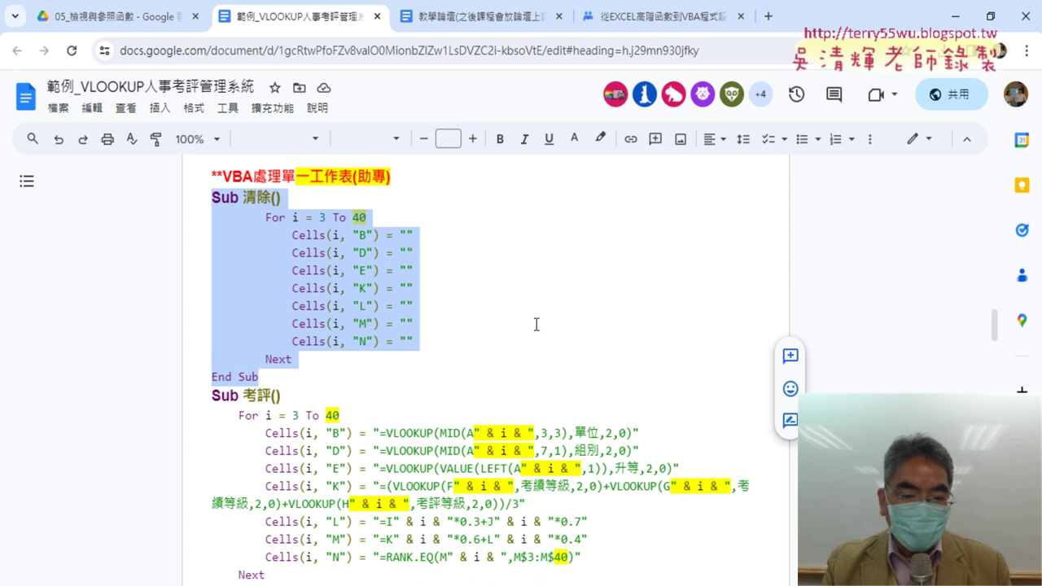
pyautogui.scroll(-2, 535, 315)
pyautogui.scroll(-1, 535, 315)
pyautogui.scroll(1, 535, 315)
pyautogui.scroll(1, 505, 294)
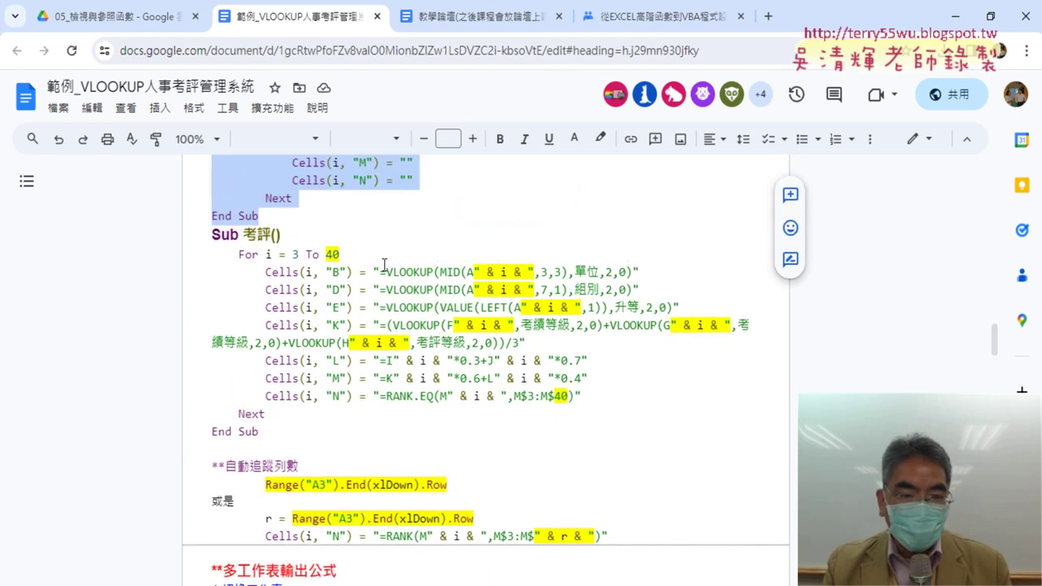
pyautogui.moveTo(474, 272); pyautogui.dragTo(534, 272)
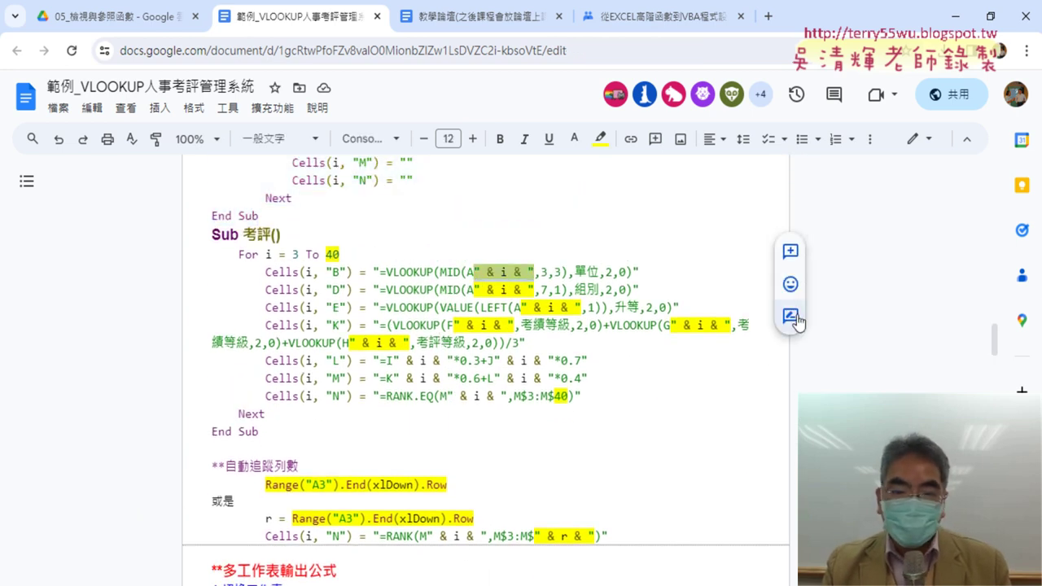
pyautogui.click(493, 288)
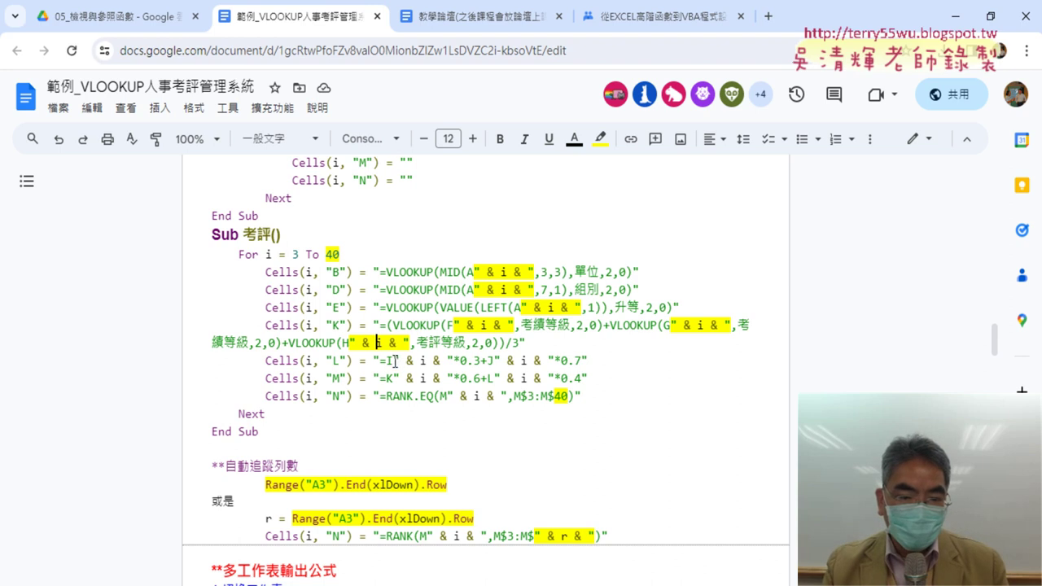
pyautogui.moveTo(394, 361); pyautogui.dragTo(450, 367)
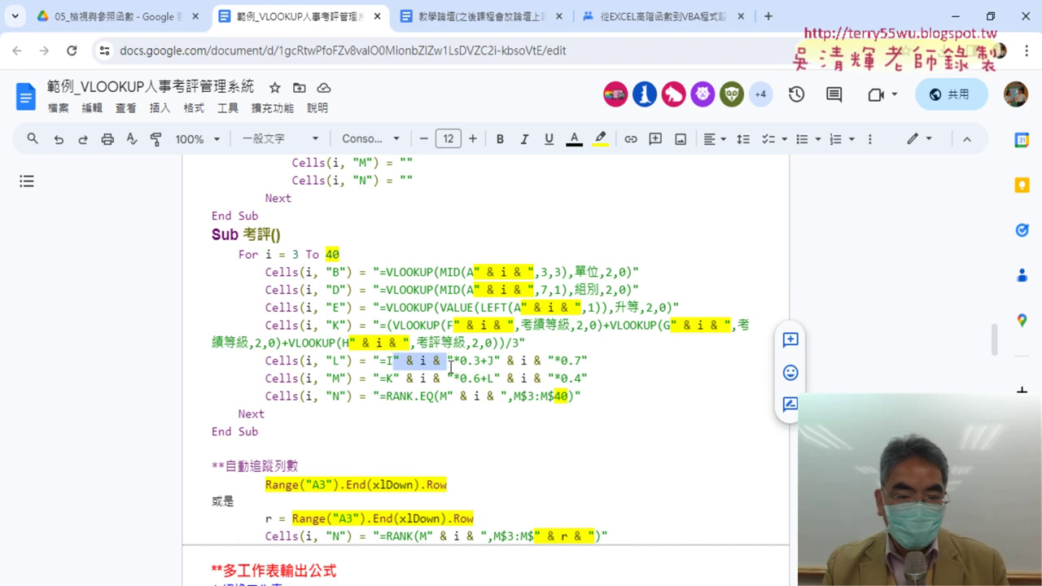
pyautogui.click(600, 139)
pyautogui.click(645, 214)
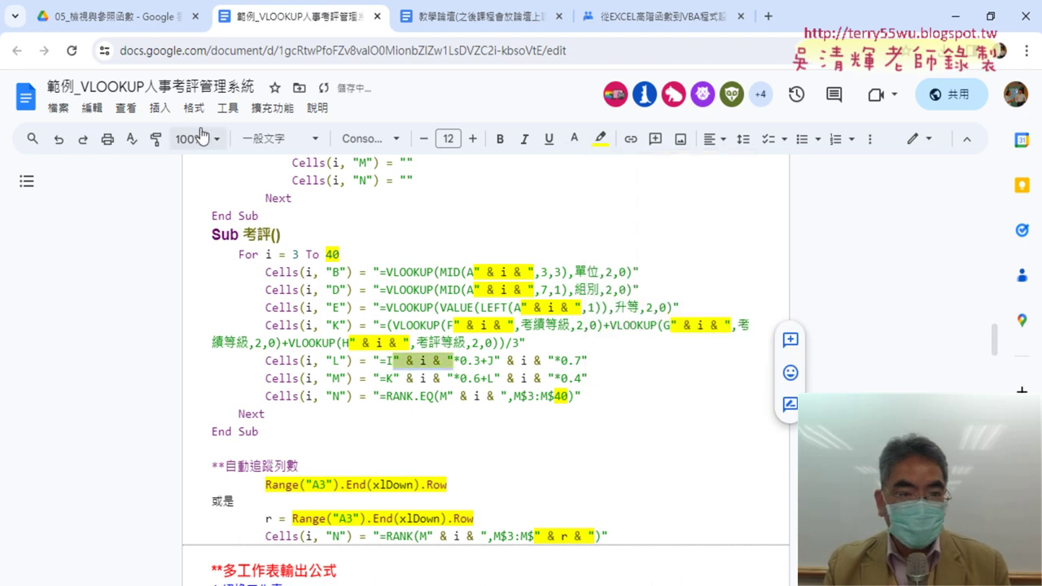
# Paint the yellow highlight onto the M line and second L line concatenations
pyautogui.click(156, 139)
pyautogui.moveTo(395, 378); pyautogui.dragTo(515, 397)
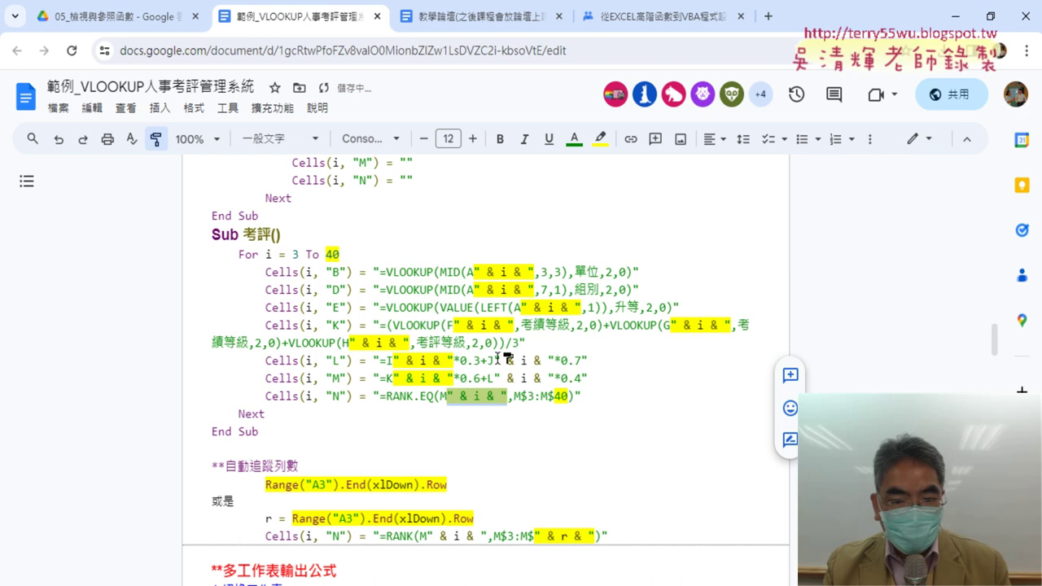
pyautogui.moveTo(494, 361); pyautogui.dragTo(559, 364)
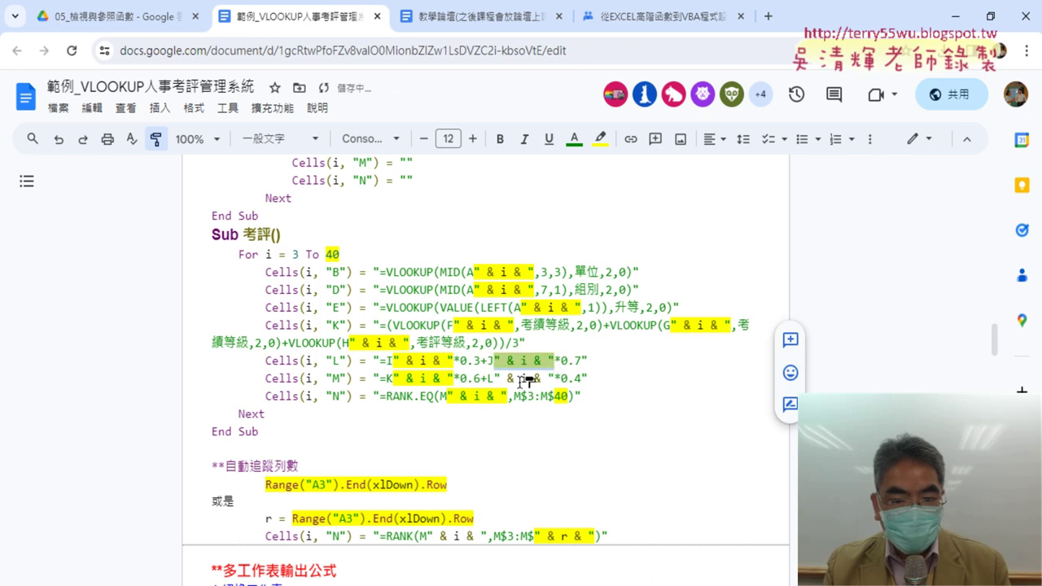
pyautogui.moveTo(494, 378); pyautogui.dragTo(558, 380)
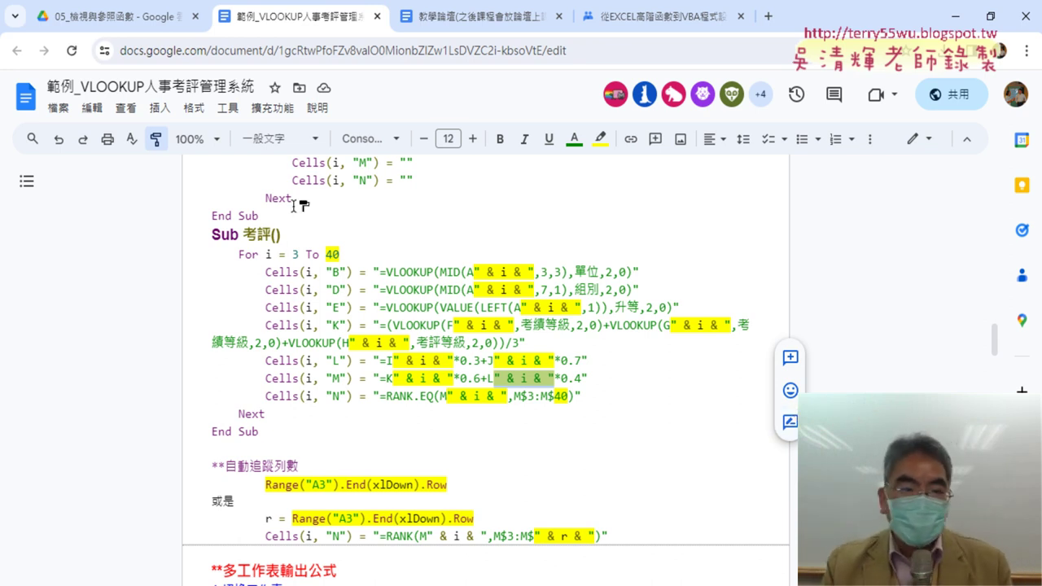
pyautogui.click(155, 138)
pyautogui.click(590, 325)
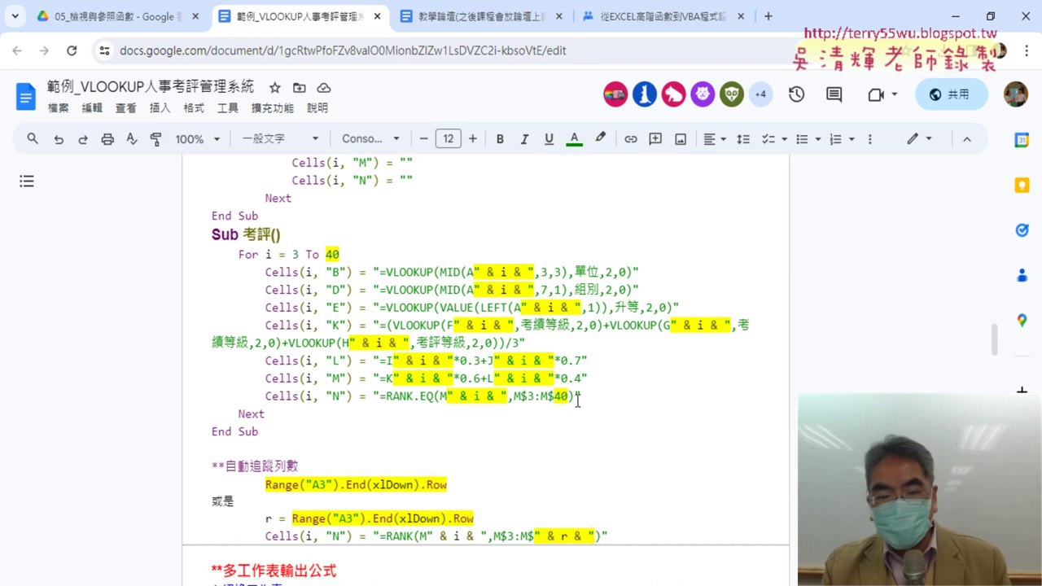
# Open the VBA editor and narrow its window so the worksheet shows beside it
pyautogui.click(955, 15)
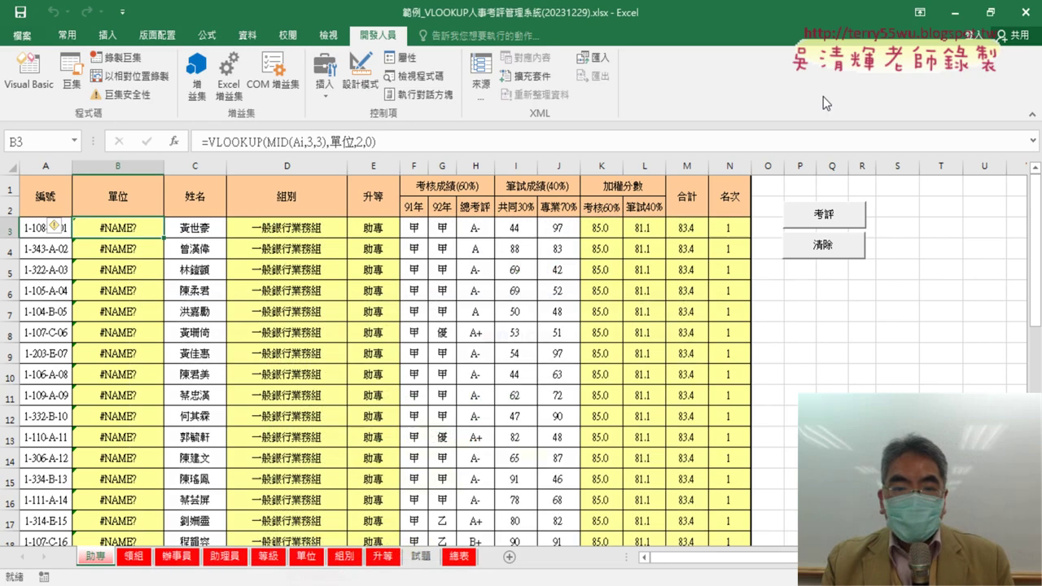
pyautogui.click(16, 81)
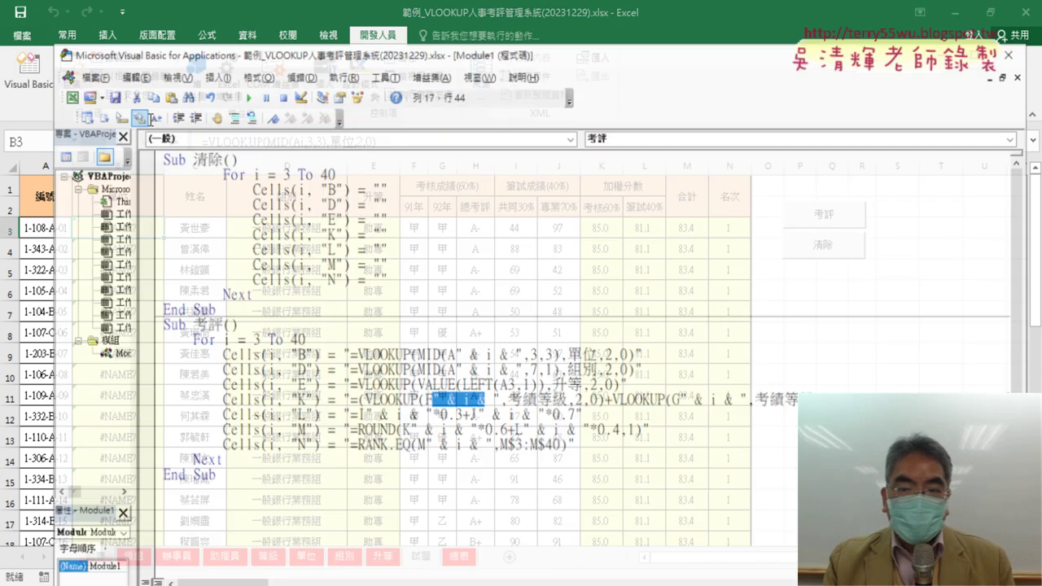
pyautogui.click(187, 302)
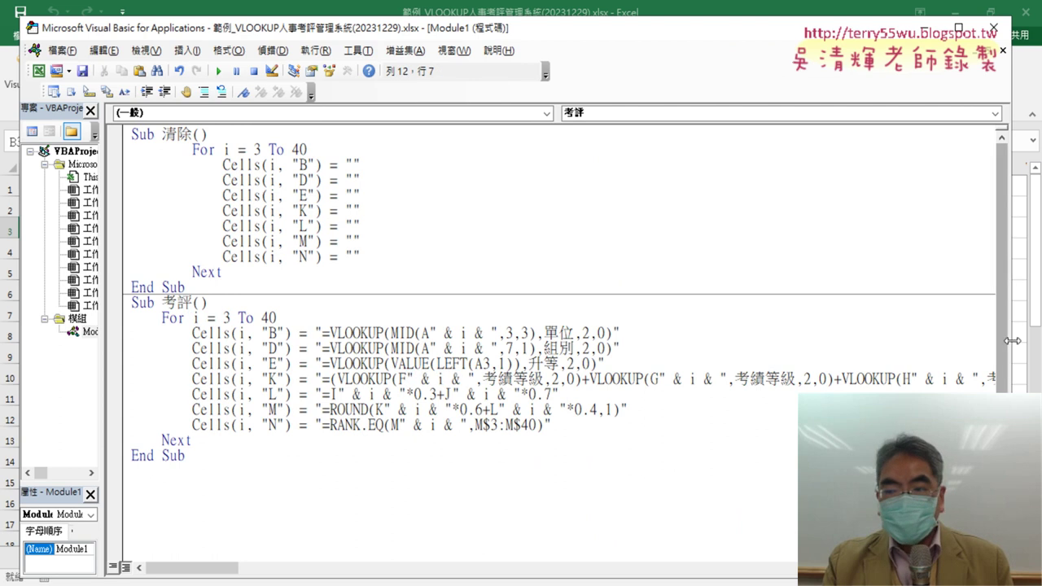
pyautogui.moveTo(1010, 338); pyautogui.dragTo(762, 338)
pyautogui.click(854, 338)
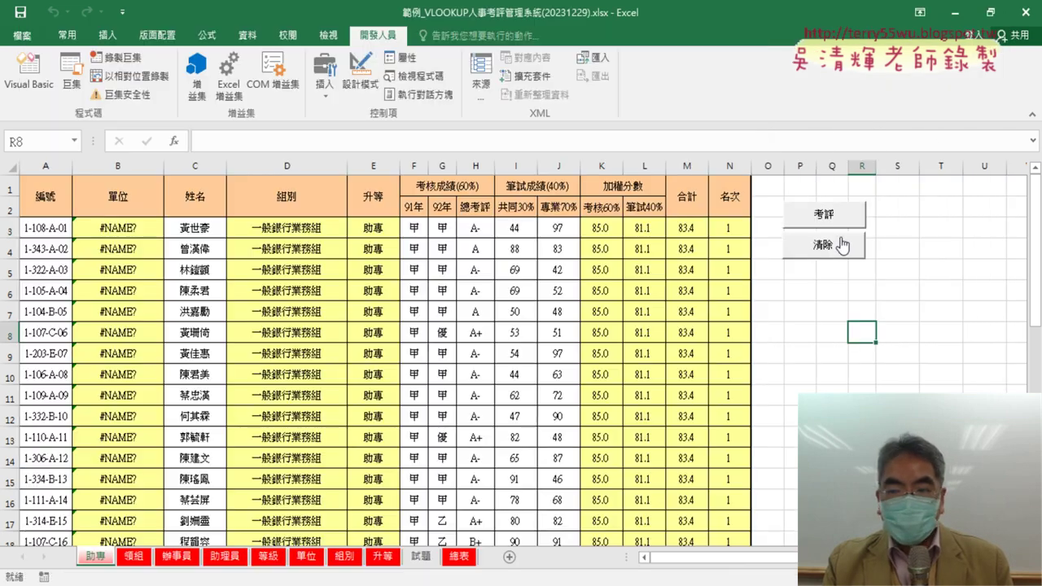
# Run 清除 then 考評 three times and inspect the B3 and B4 unit formulas
pyautogui.click(839, 248)
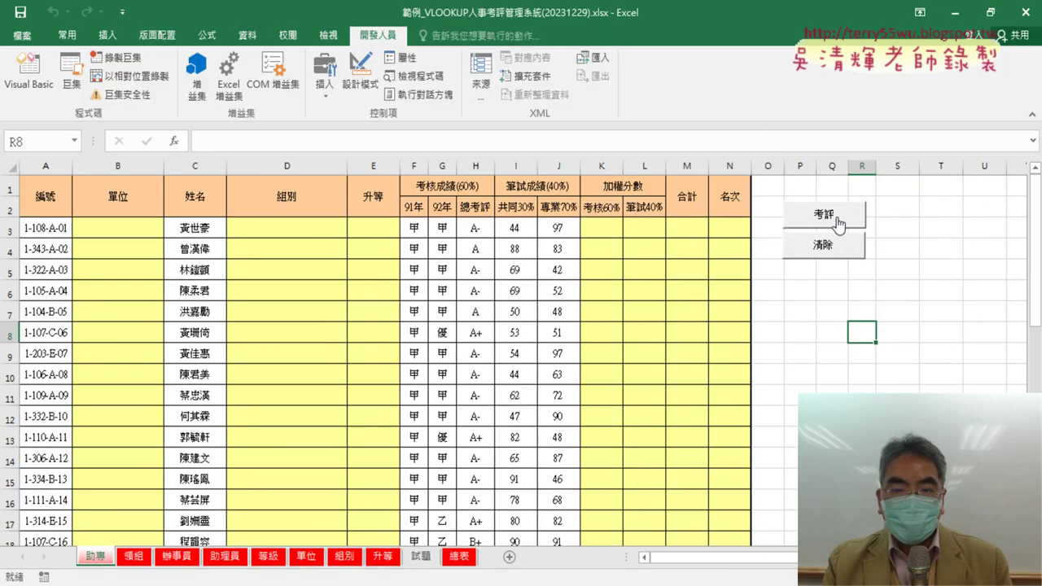
pyautogui.click(837, 218)
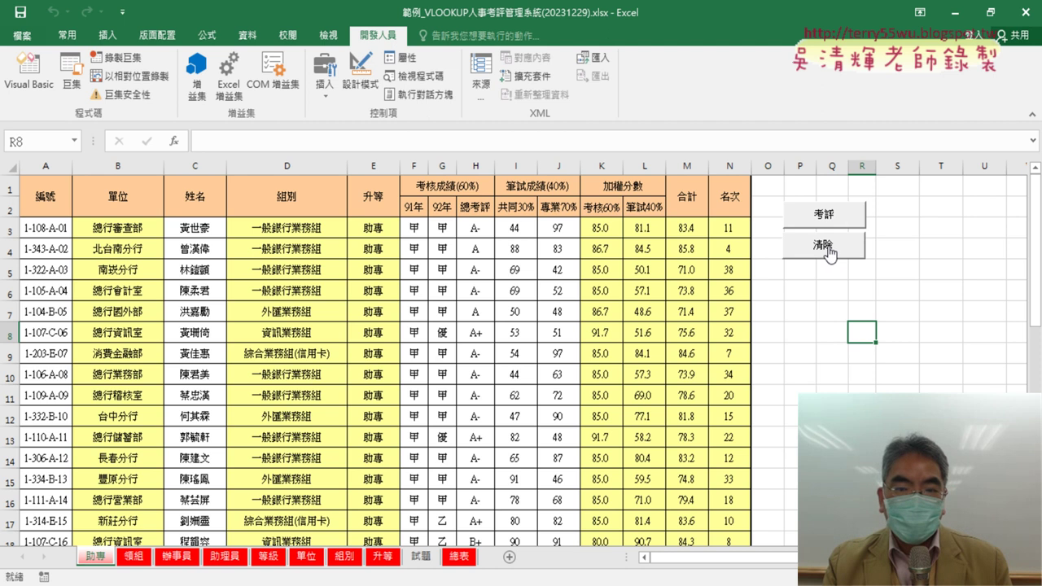
pyautogui.click(825, 248)
pyautogui.click(827, 216)
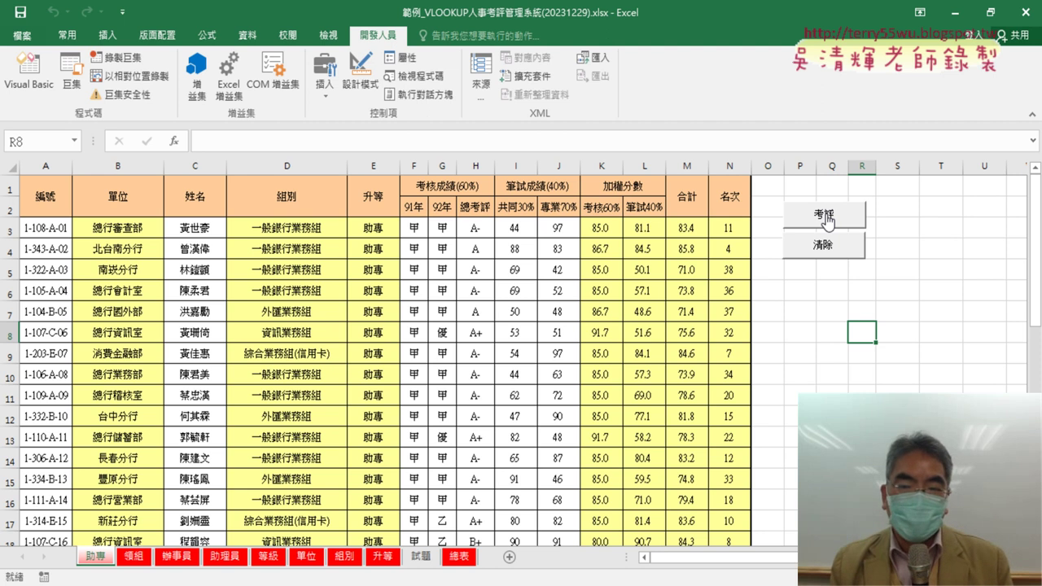
pyautogui.click(824, 244)
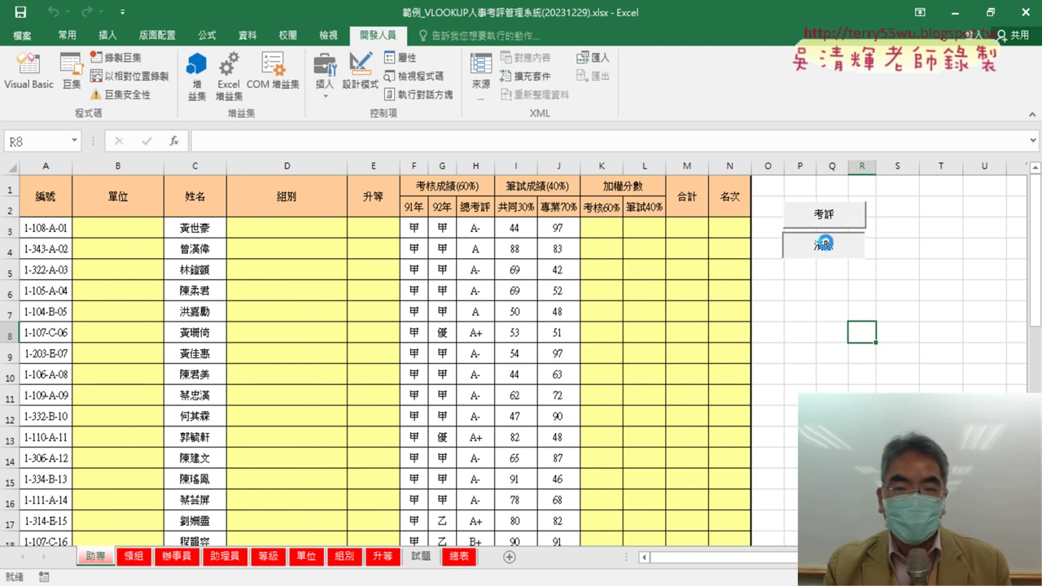
pyautogui.click(824, 216)
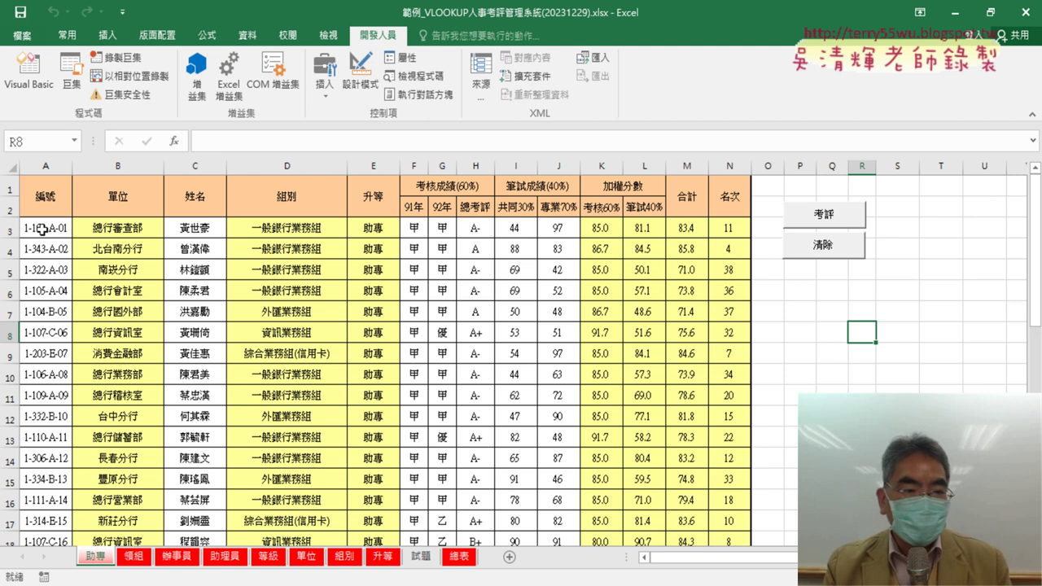
pyautogui.click(101, 224)
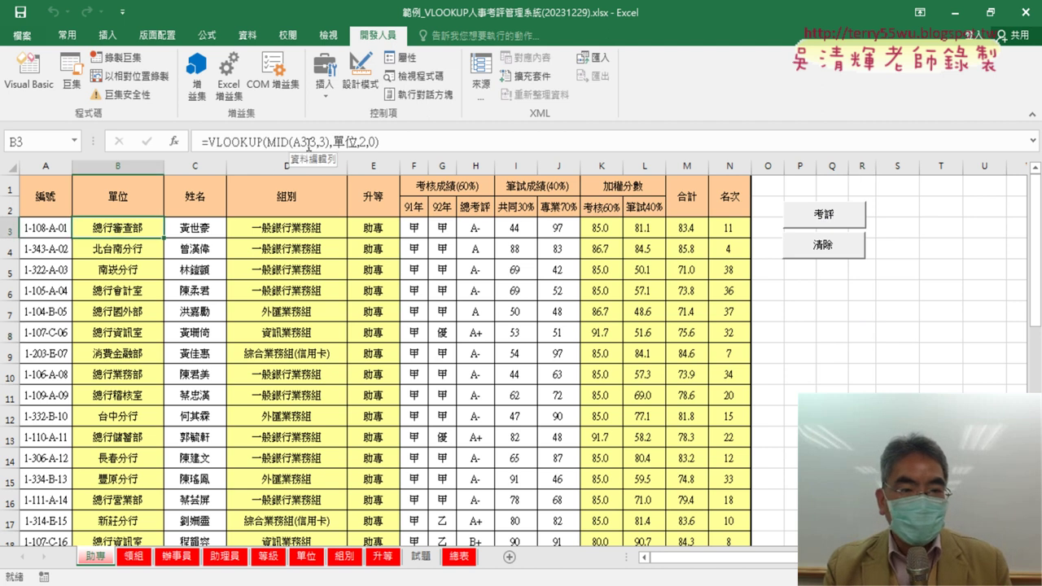
pyautogui.click(119, 248)
pyautogui.click(120, 232)
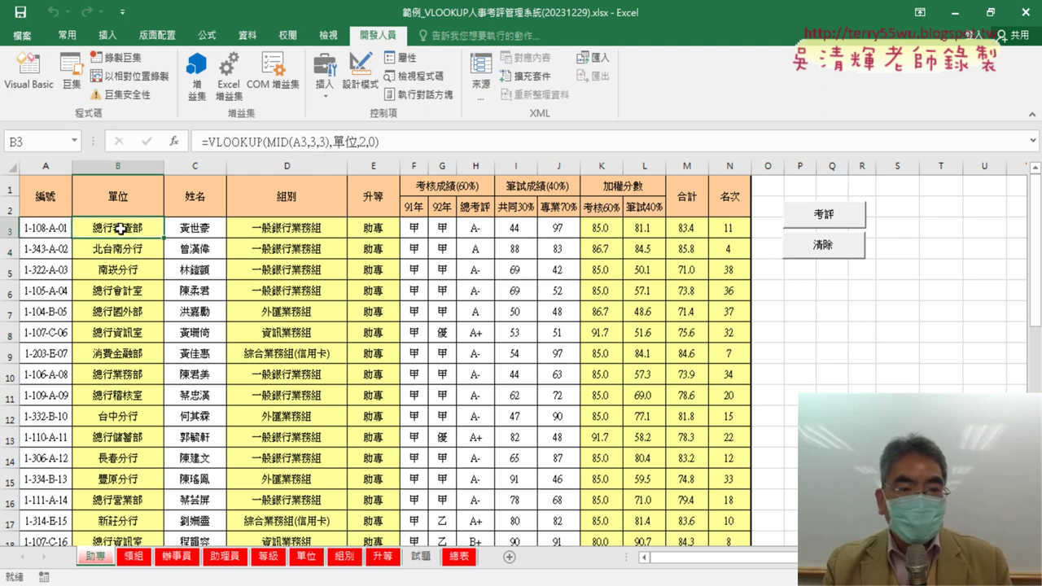
# Compare the generated 單位 formulas in B3–B5 and 組別 formulas in D3–D5
pyautogui.click(121, 248)
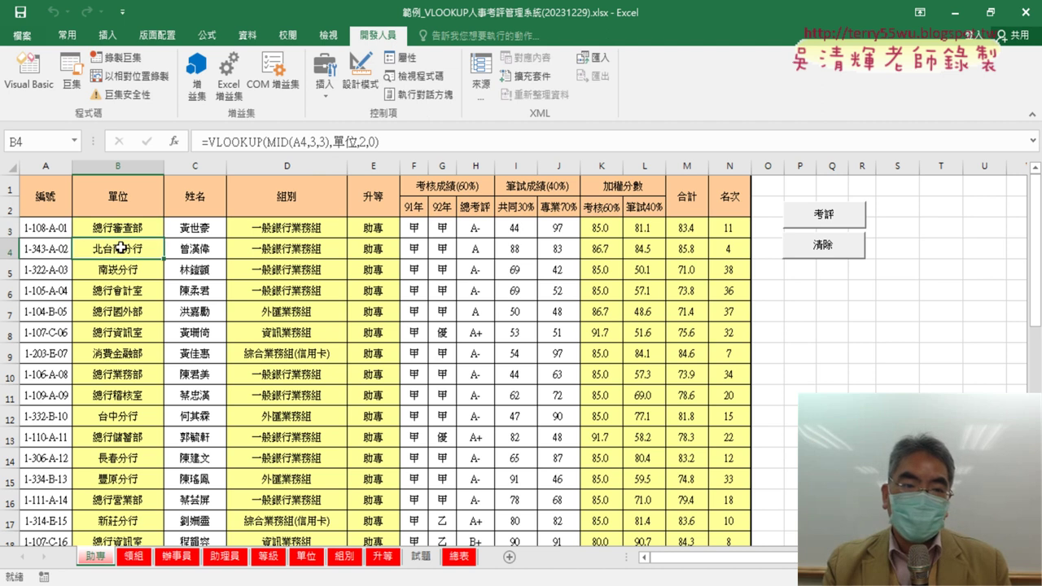
pyautogui.click(121, 230)
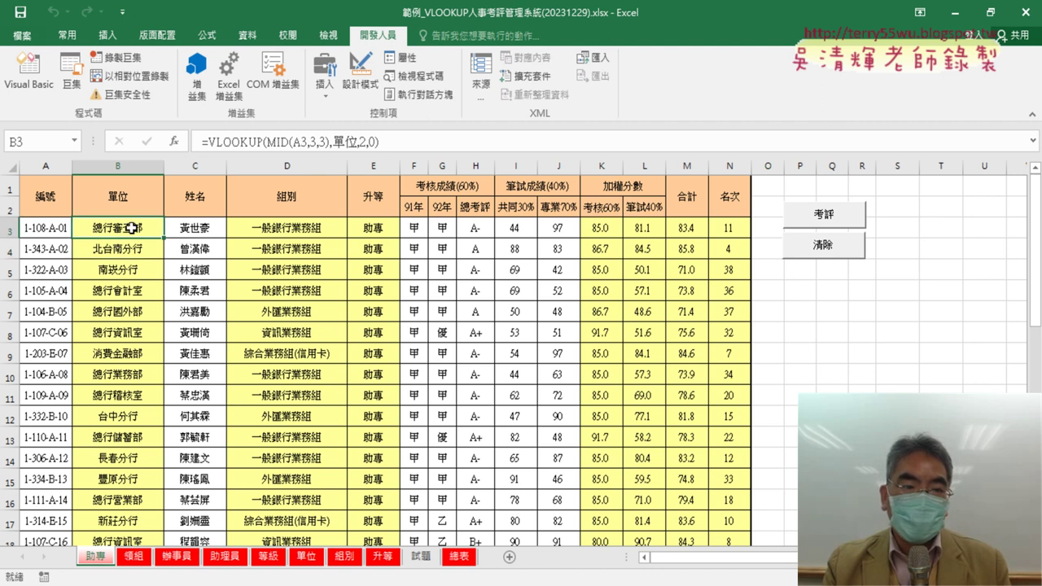
pyautogui.click(122, 252)
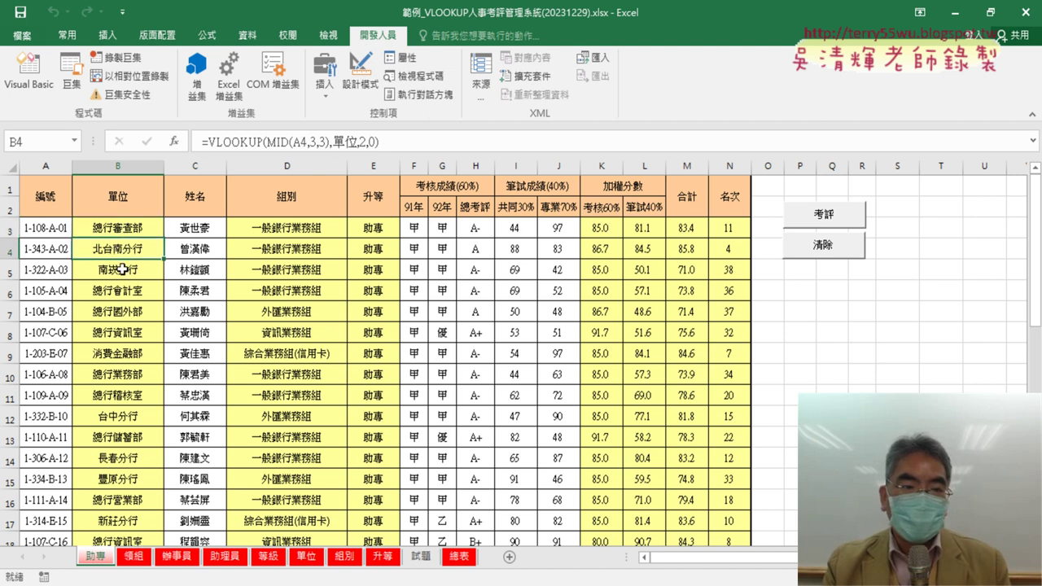
pyautogui.click(121, 269)
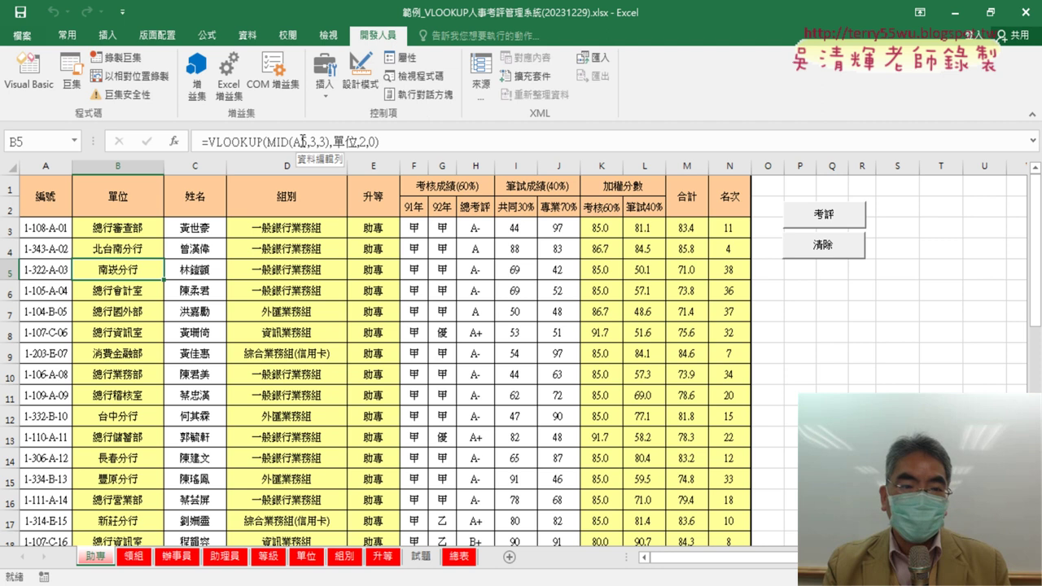
pyautogui.click(298, 230)
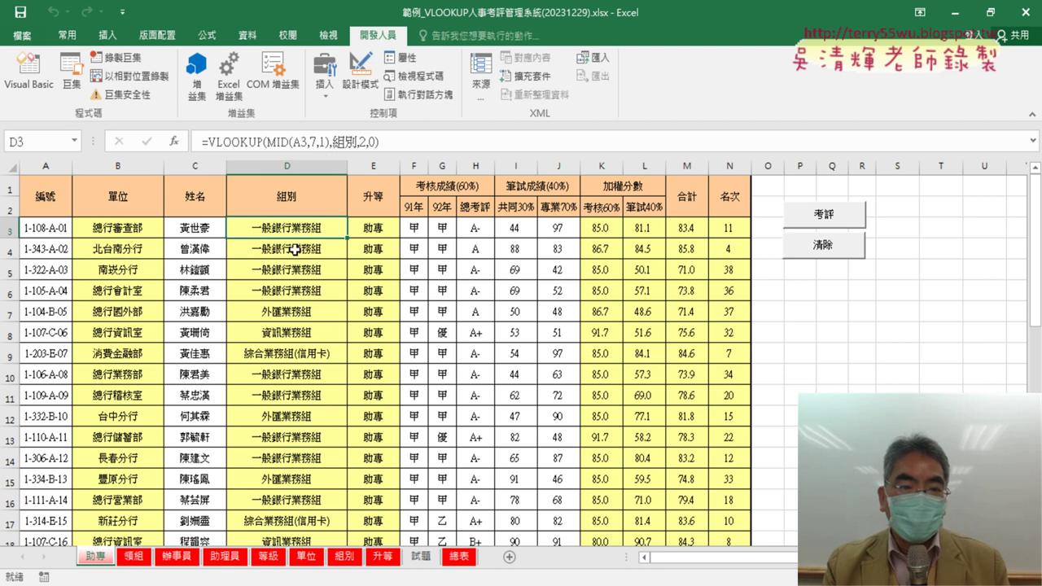
pyautogui.click(295, 251)
pyautogui.click(299, 264)
pyautogui.click(302, 245)
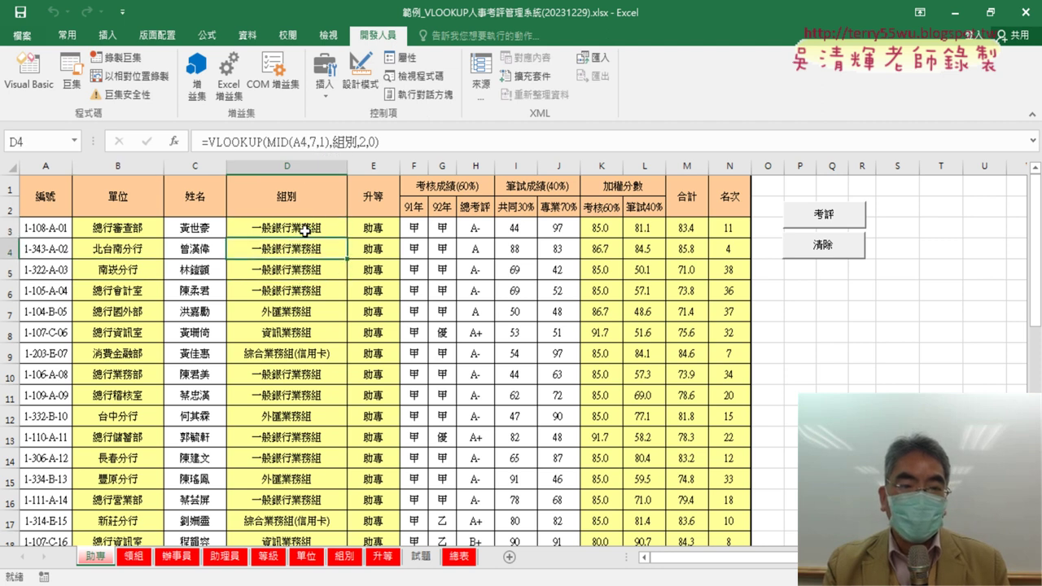
pyautogui.click(305, 230)
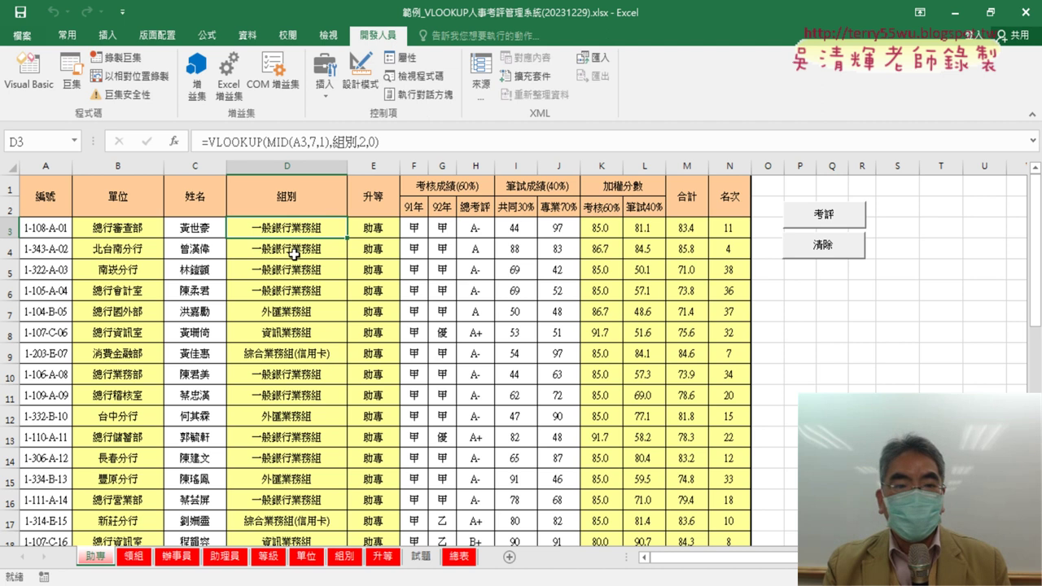
pyautogui.click(296, 251)
pyautogui.click(294, 272)
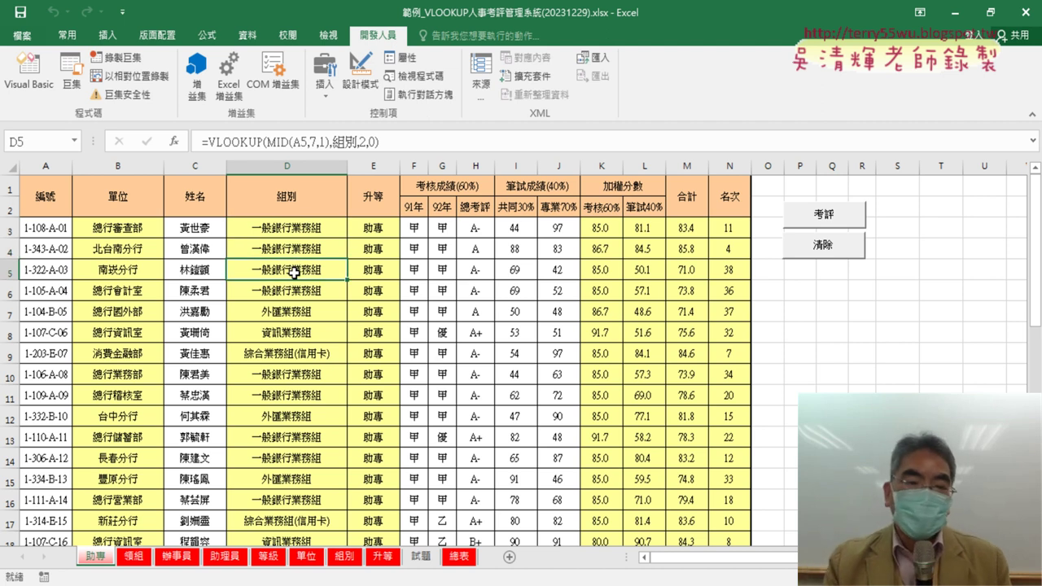
# Compare the E3 and E4 升等 formulas, noting E4 still refers to A3
pyautogui.click(374, 233)
pyautogui.click(375, 251)
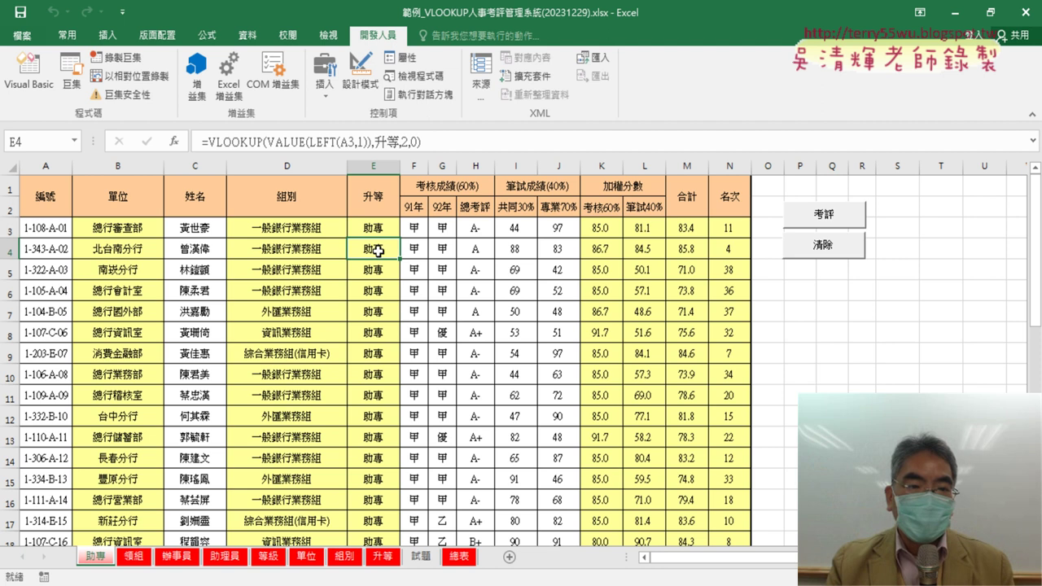
pyautogui.click(379, 232)
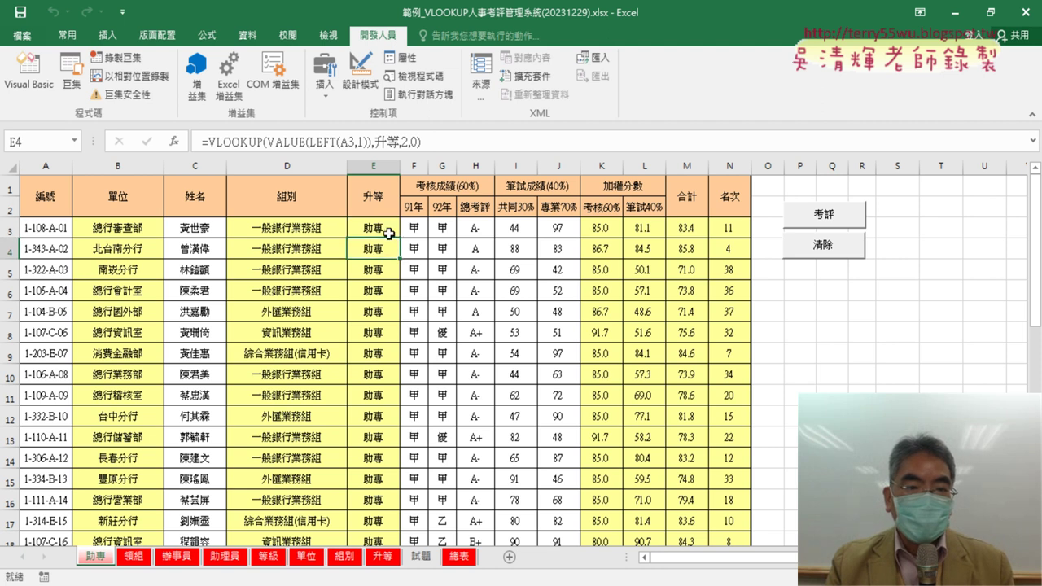
pyautogui.click(385, 229)
pyautogui.click(376, 249)
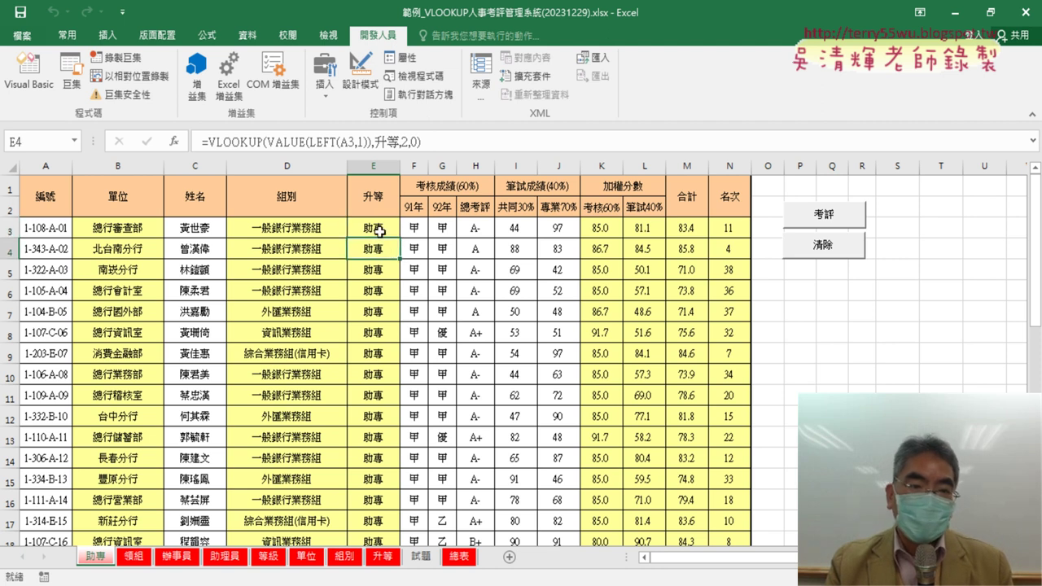
pyautogui.click(380, 231)
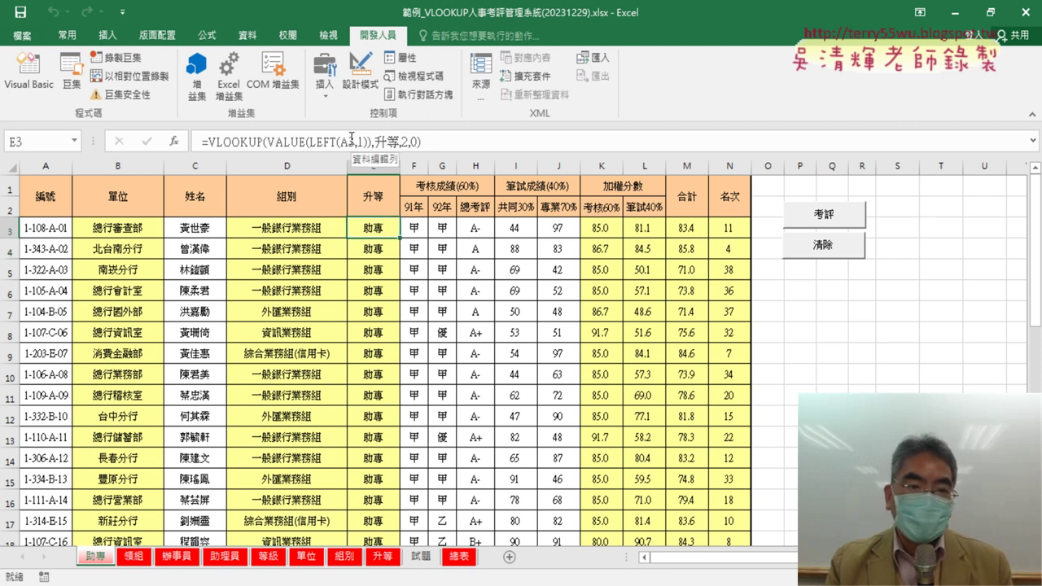
# Paste " & i & " from the D line over the 3 in LEFT(A3,1) on the E line
pyautogui.click(13, 90)
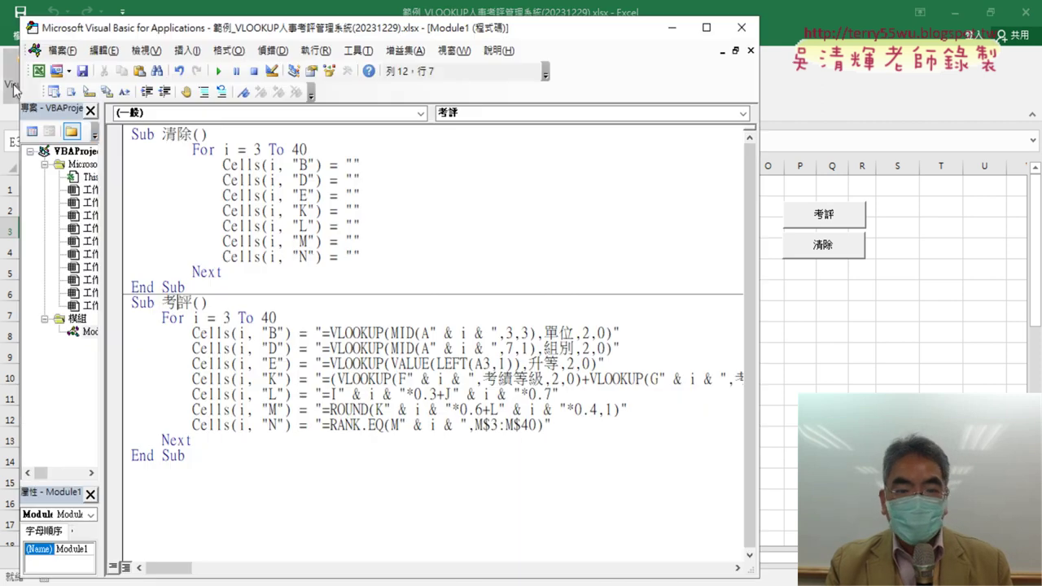
pyautogui.moveTo(482, 363); pyautogui.dragTo(491, 363)
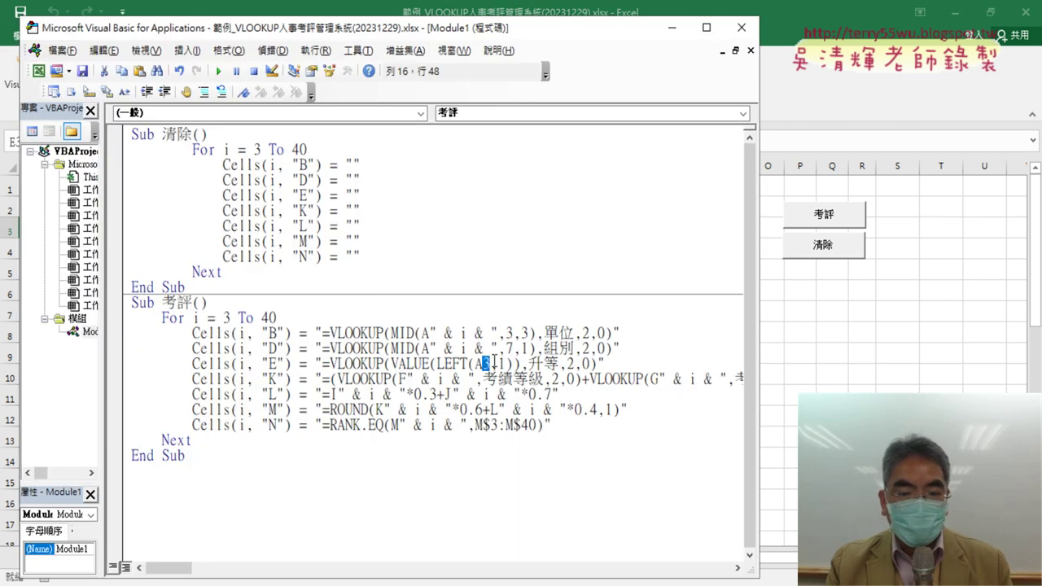
pyautogui.moveTo(429, 348); pyautogui.dragTo(489, 348)
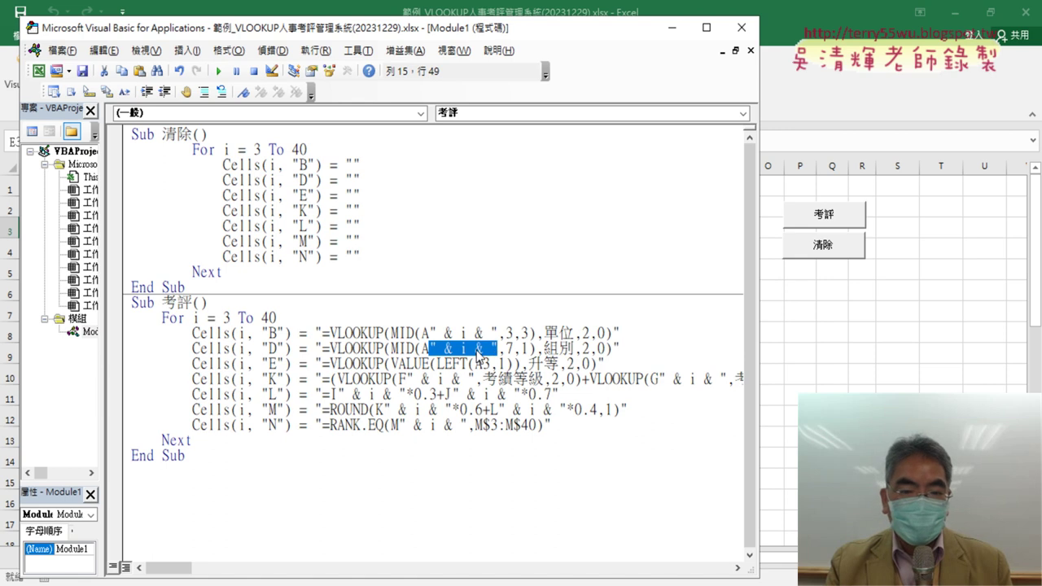
pyautogui.rightClick(478, 355)
pyautogui.click(527, 105)
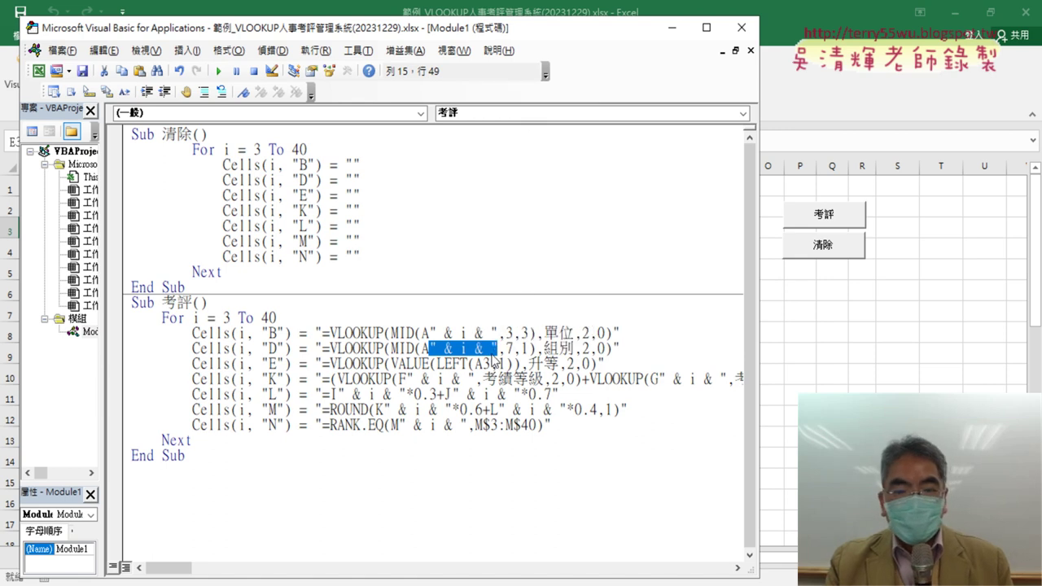
pyautogui.moveTo(483, 363); pyautogui.dragTo(492, 363)
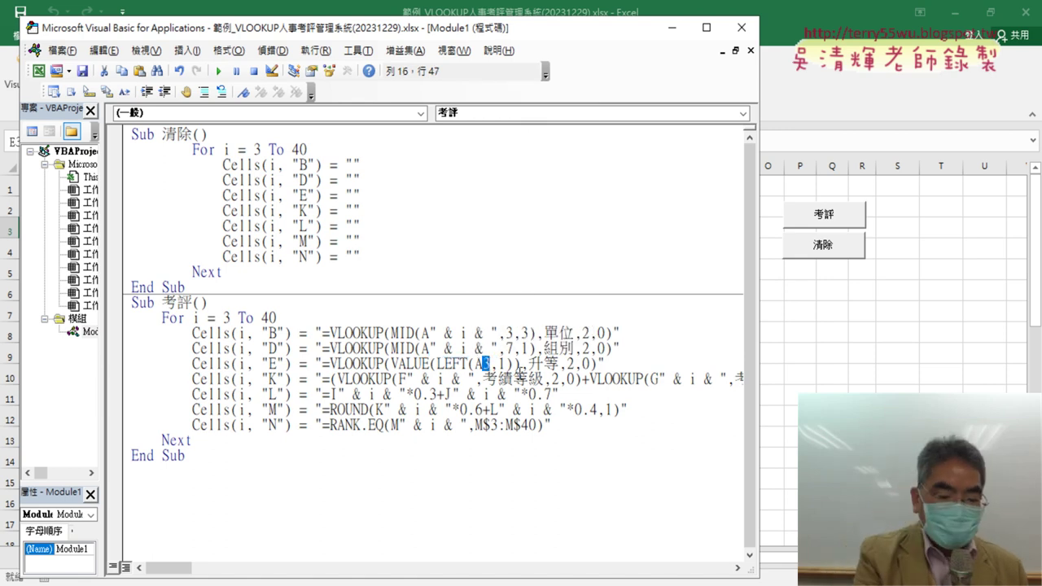
pyautogui.write('" & i & "')
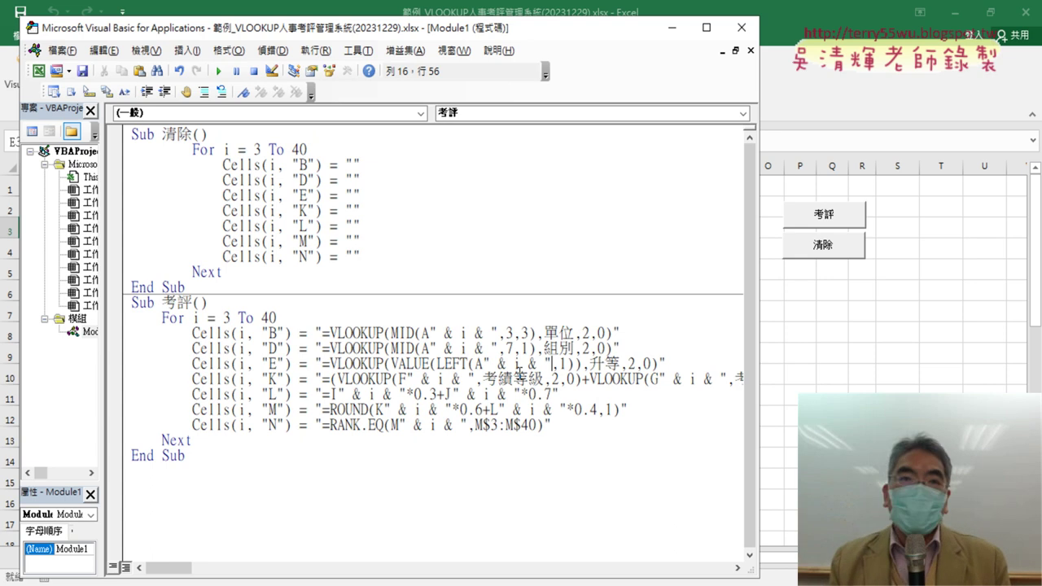
pyautogui.click(806, 372)
# Clear and refill the 助專 results, then bring up the macro code
pyautogui.click(829, 247)
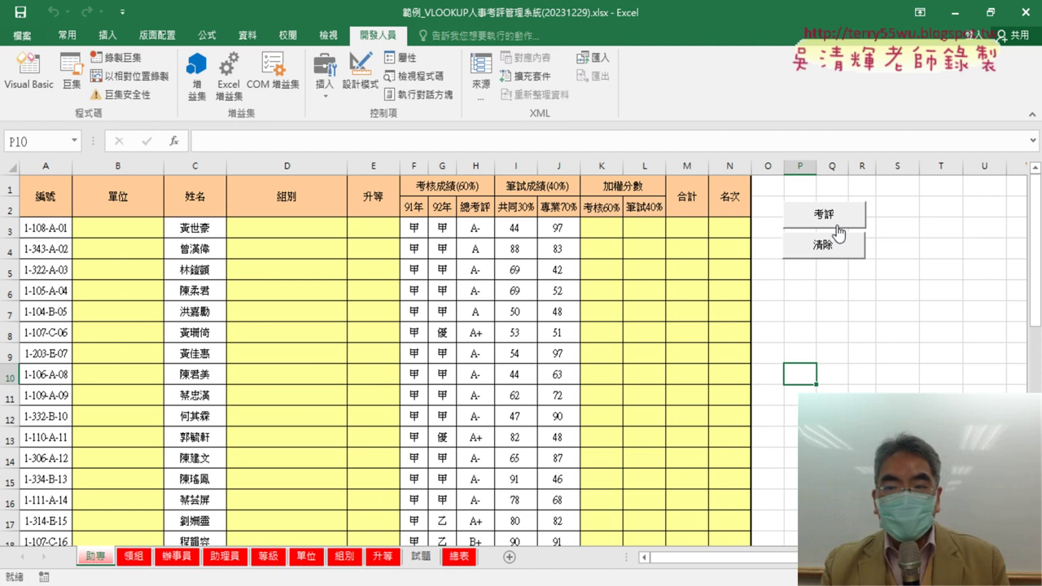
pyautogui.click(835, 219)
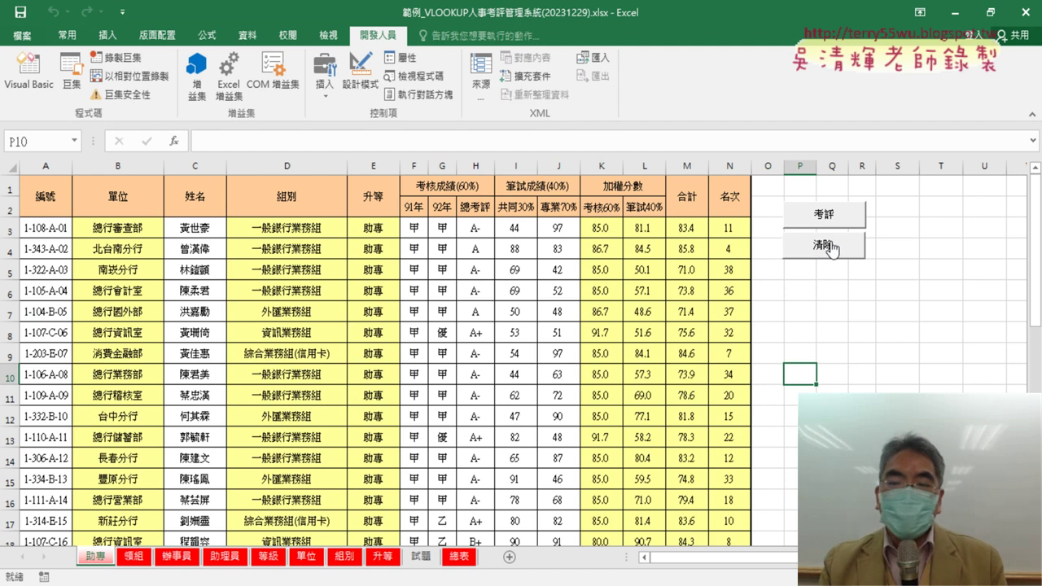
pyautogui.click(28, 72)
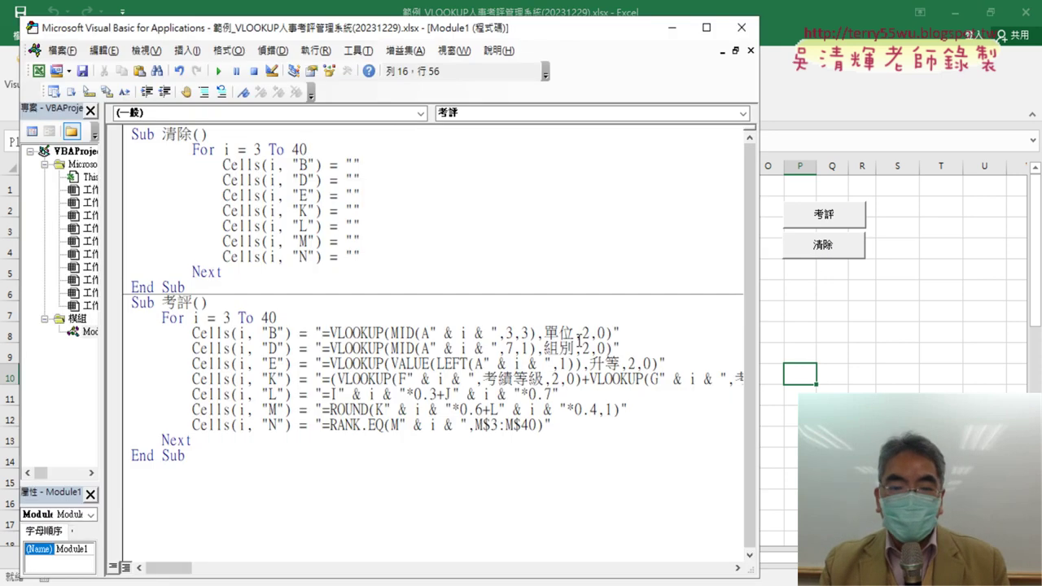
# Move the code window beside the sheet and start stepping through 考評 with F8
pyautogui.moveTo(562, 34); pyautogui.dragTo(792, 53)
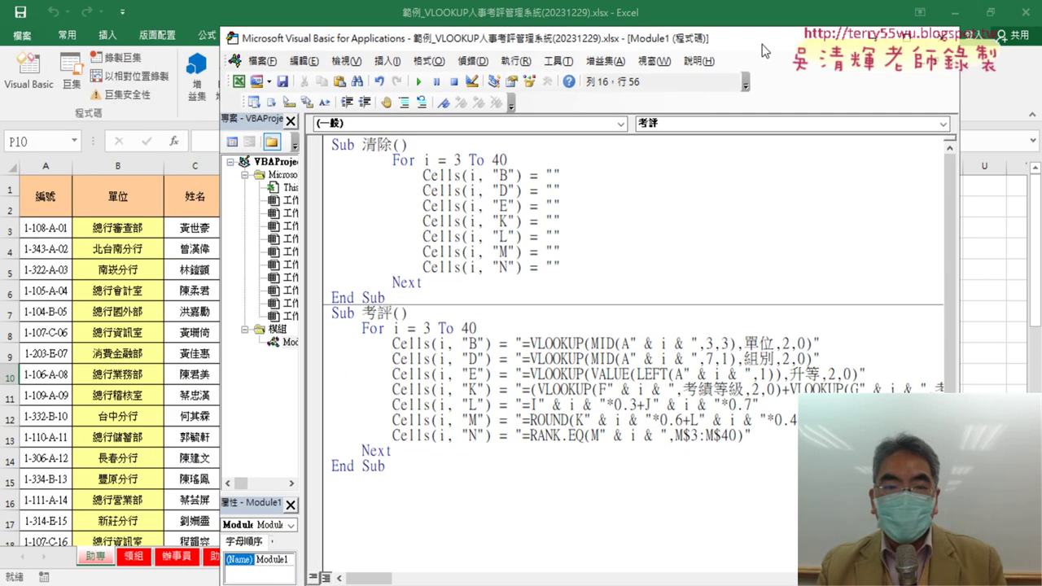
pyautogui.click(534, 215)
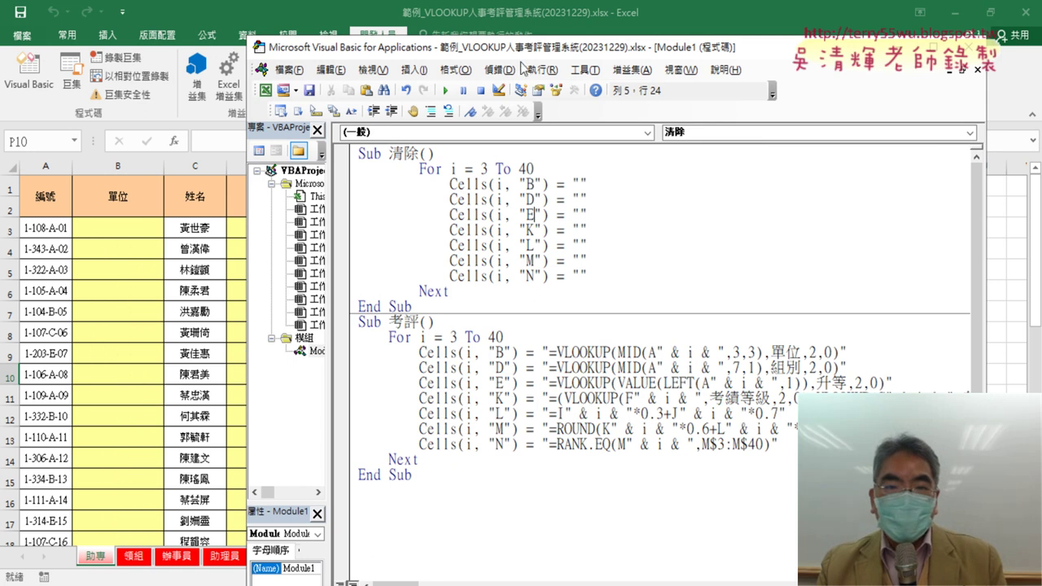
pyautogui.moveTo(531, 53); pyautogui.dragTo(721, 41)
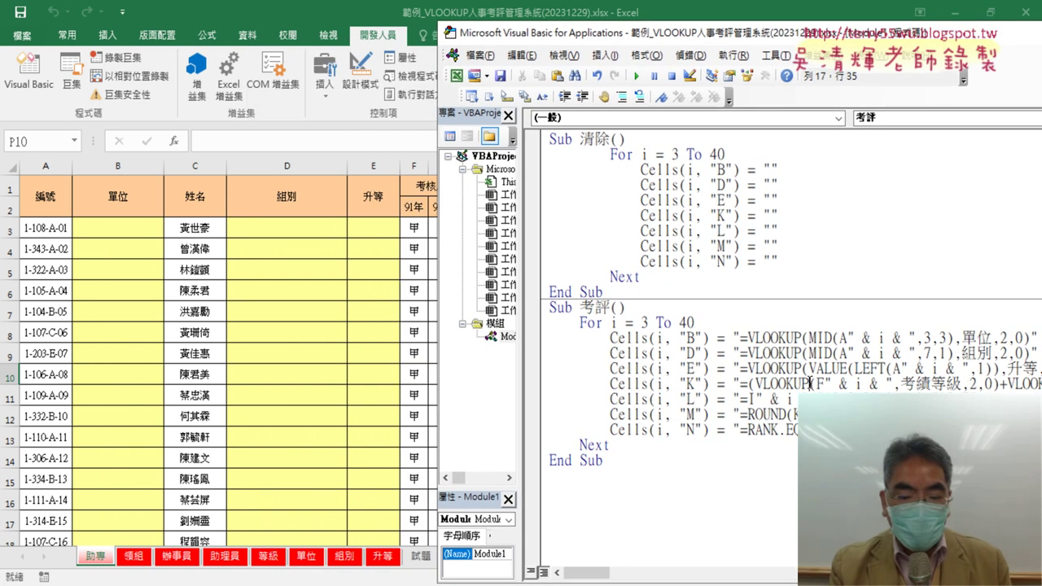
pyautogui.click(649, 383)
pyautogui.press('F8')
# Step through the B, D, E, K and L lines with F8, checking B3, then run 考評 to the end
pyautogui.press('F8')
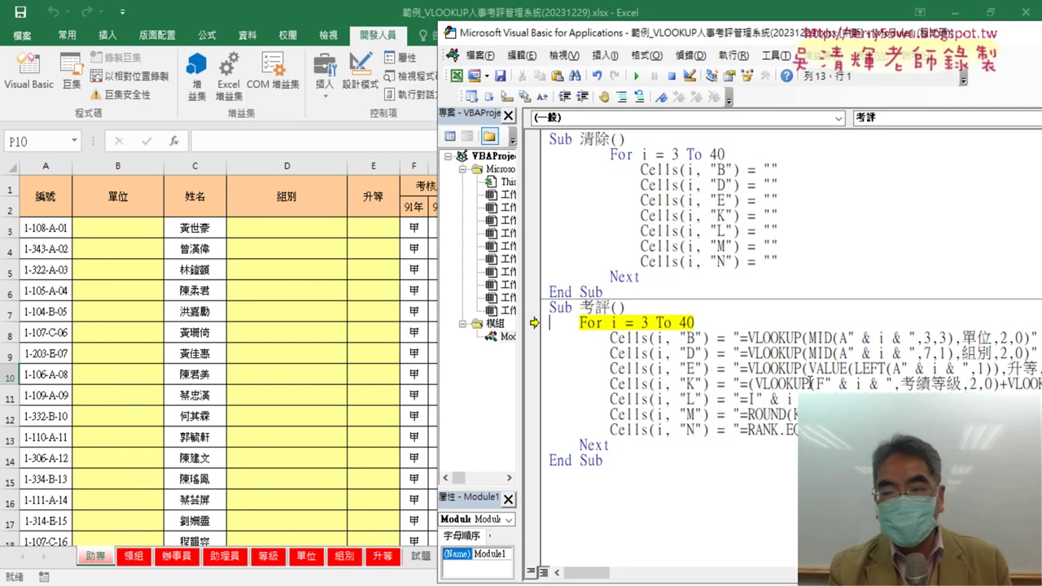
pyautogui.press('F8')
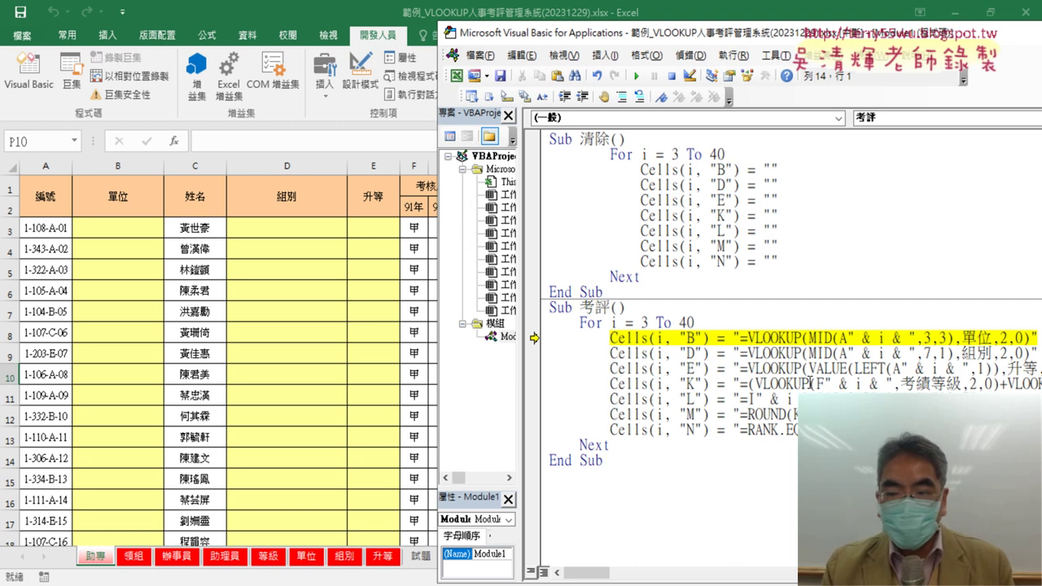
pyautogui.moveTo(882, 338)
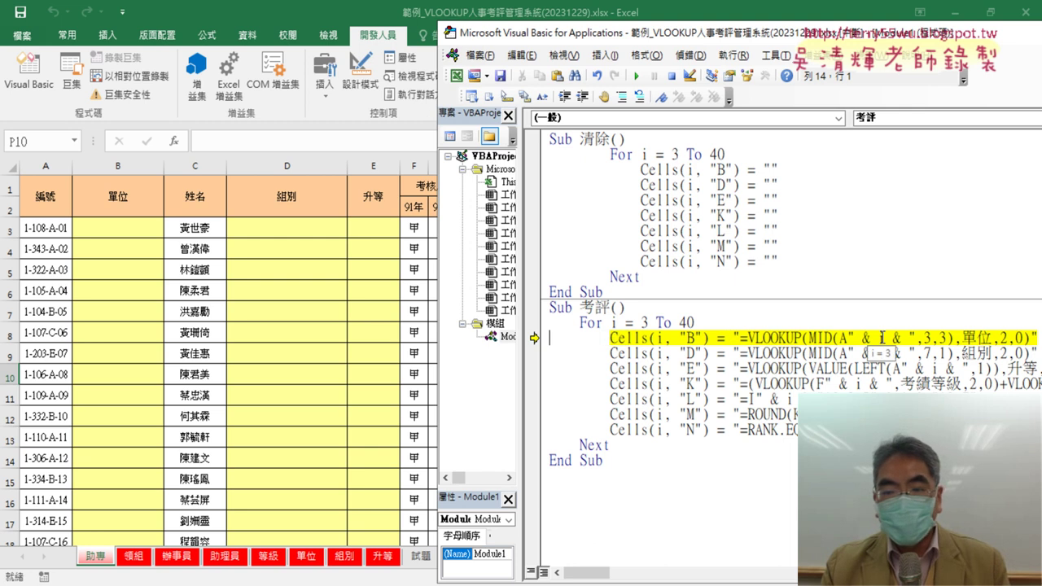
pyautogui.press('F8')
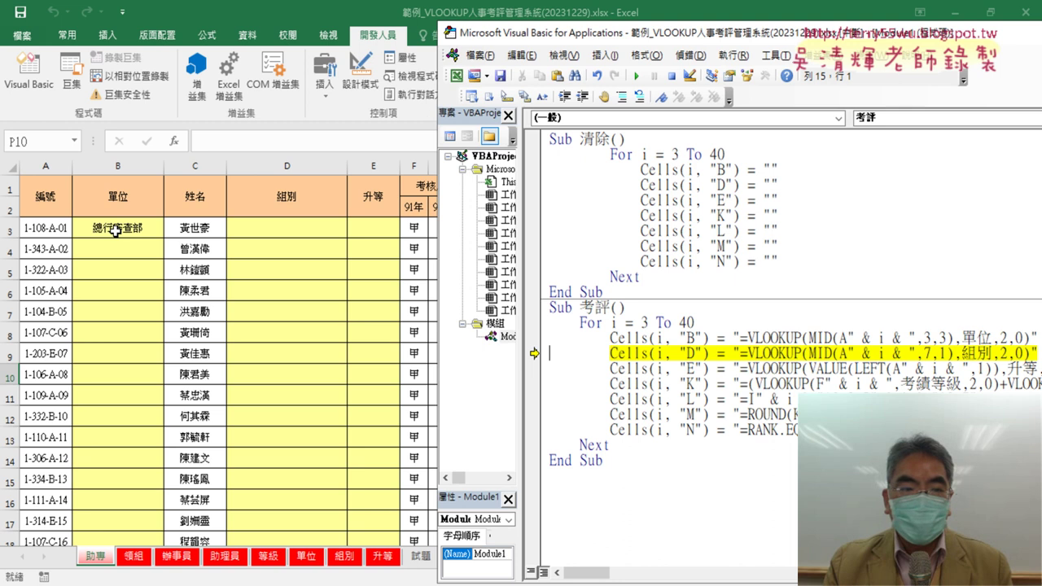
pyautogui.click(116, 231)
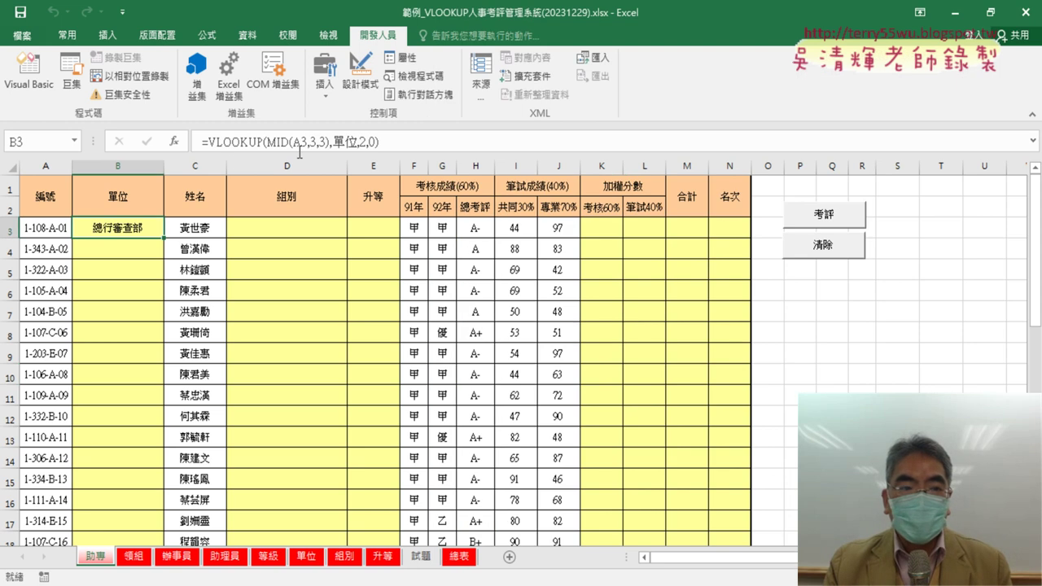
pyautogui.click(55, 89)
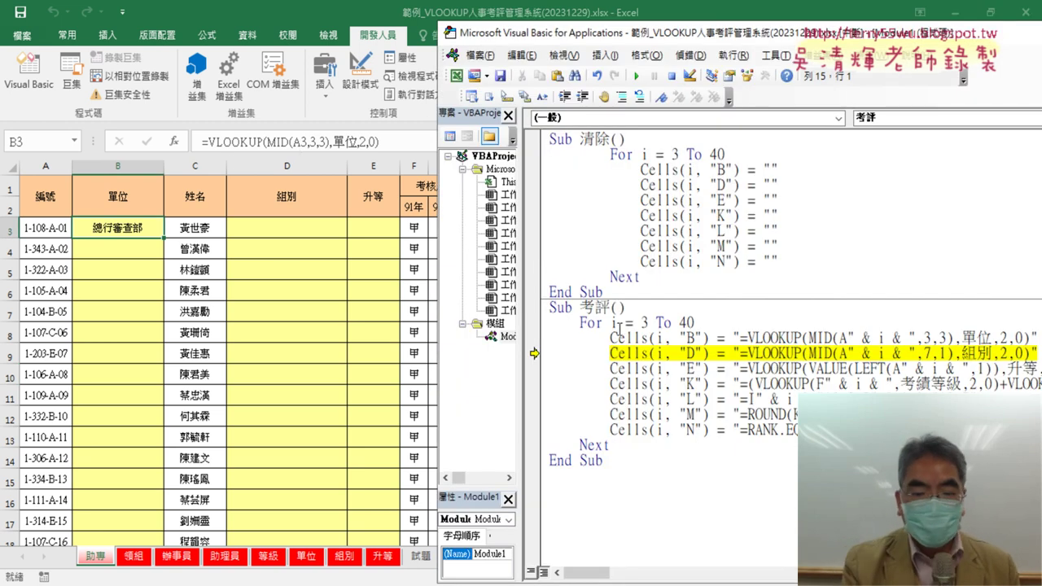
pyautogui.press('F8')
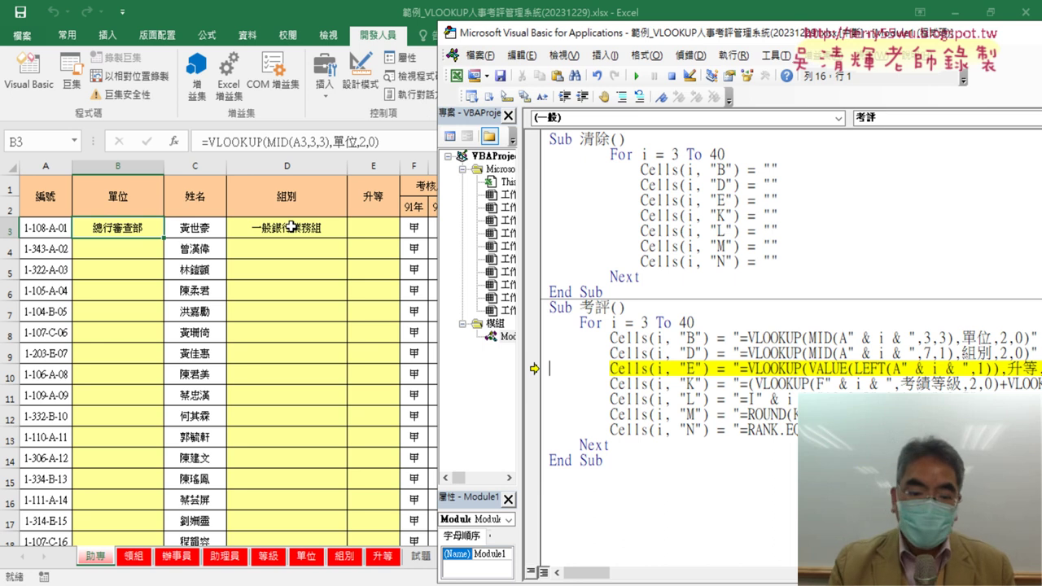
pyautogui.press('F8')
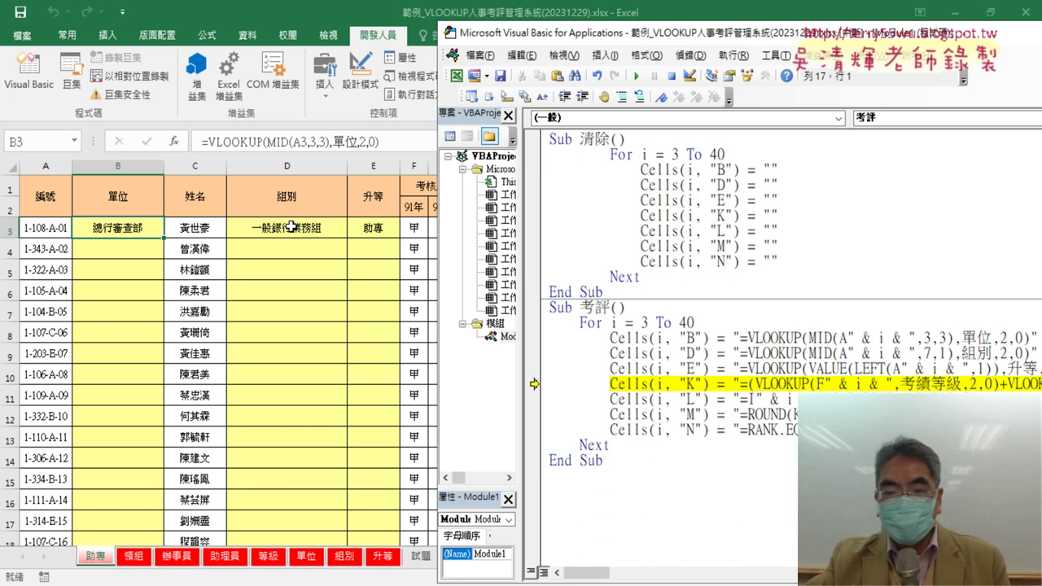
pyautogui.press('F8')
pyautogui.press('F8')
pyautogui.press('F8')
pyautogui.press('F8')
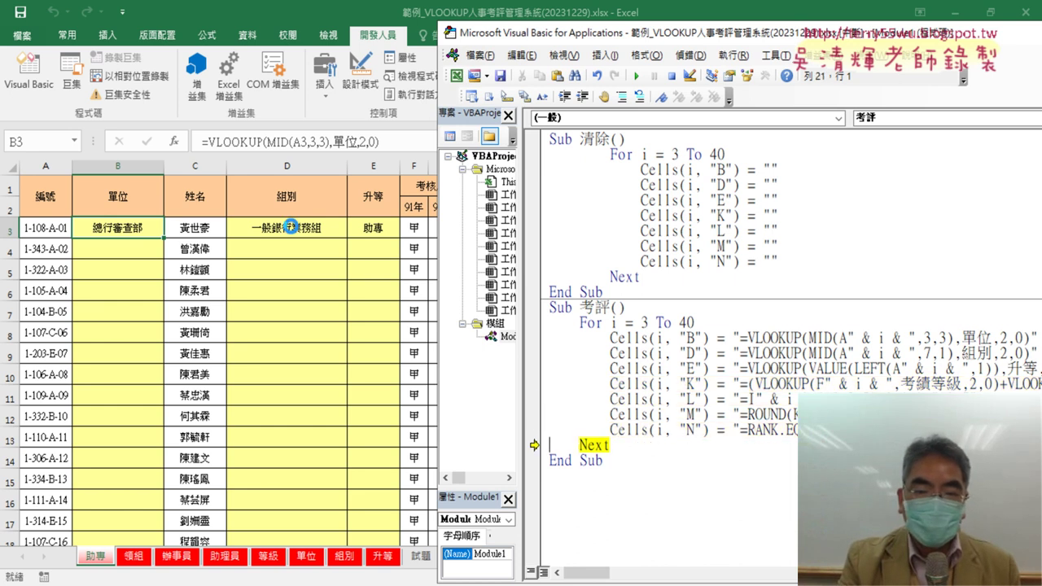
pyautogui.press('F8')
pyautogui.press('F8')
pyautogui.press('F8')
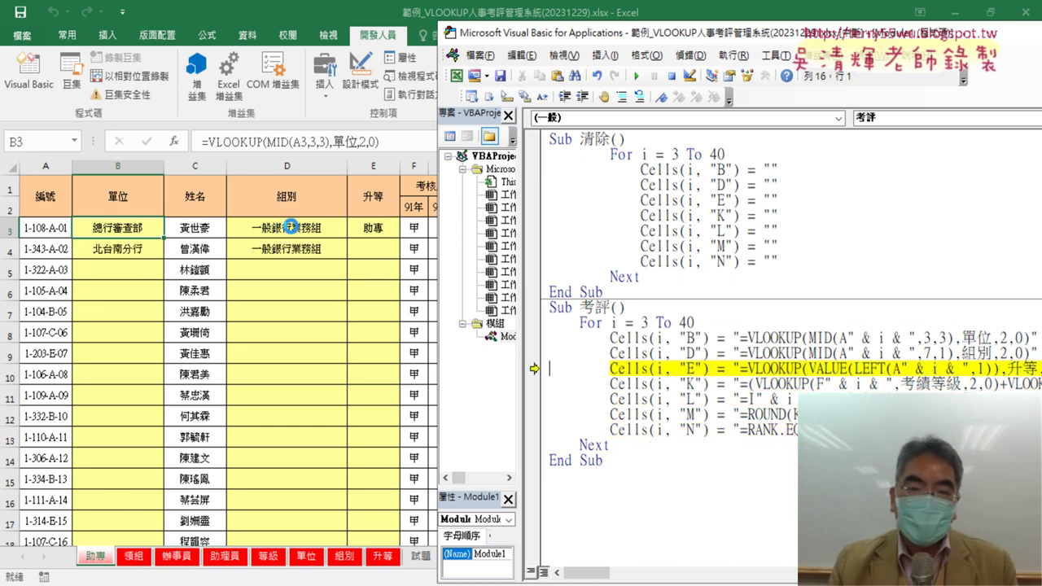
pyautogui.click(637, 77)
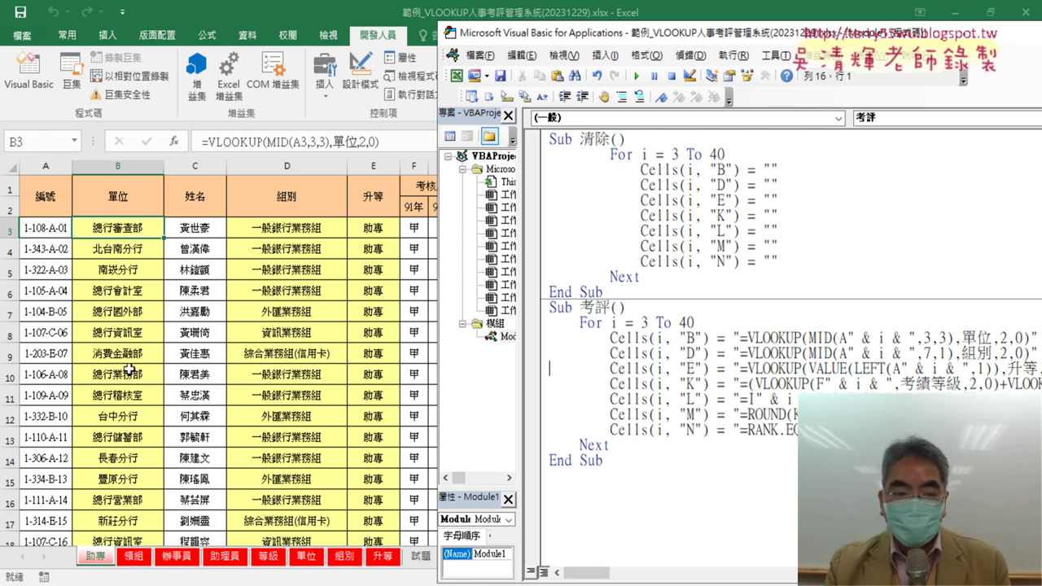
# Select the 考評 and 清除 buttons on the 助專 sheet and copy them
pyautogui.click(136, 559)
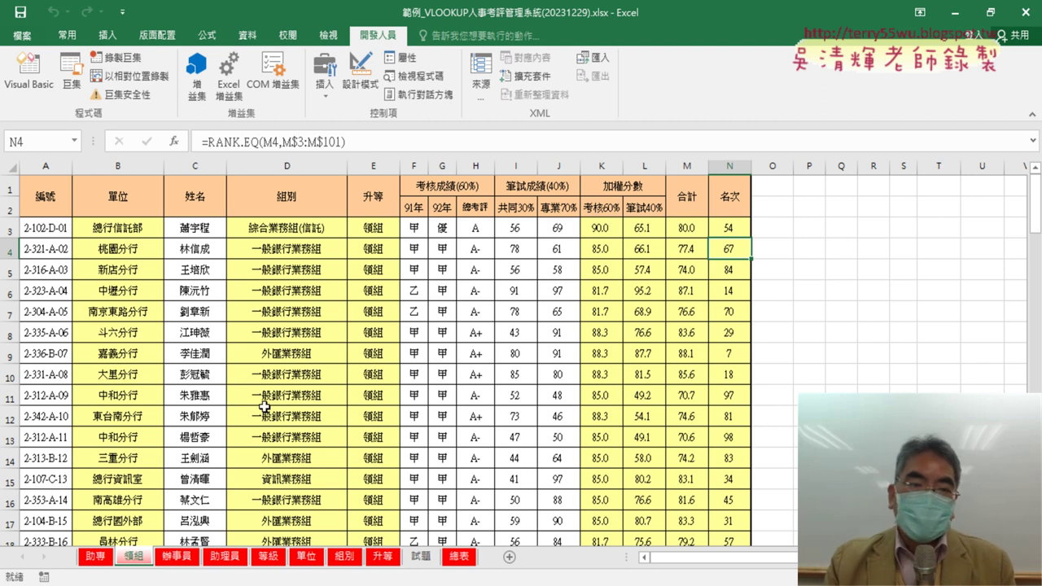
pyautogui.click(93, 557)
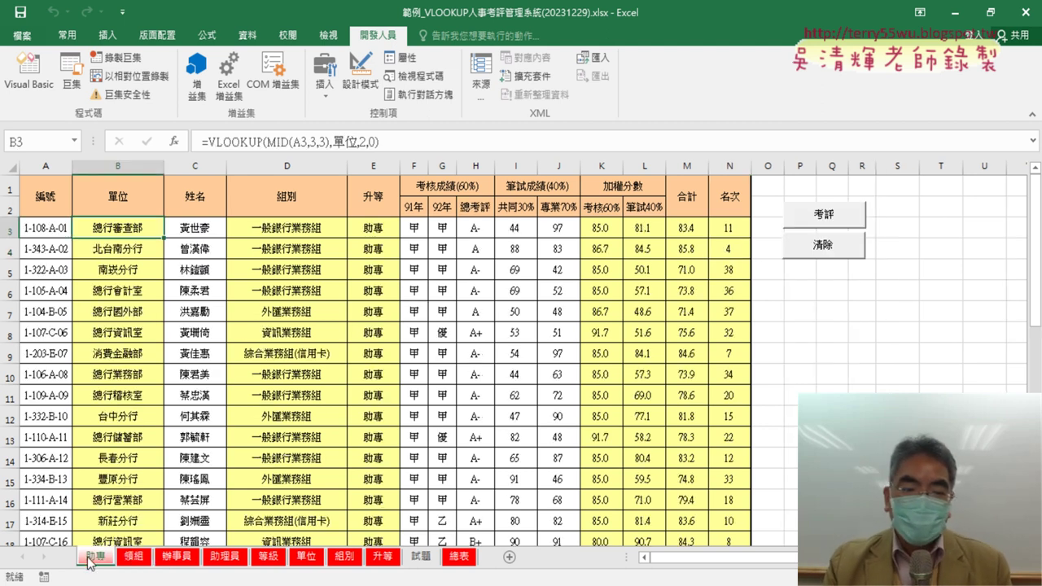
pyautogui.keyDown('ctrl'); pyautogui.click(843, 224); pyautogui.keyUp('ctrl')
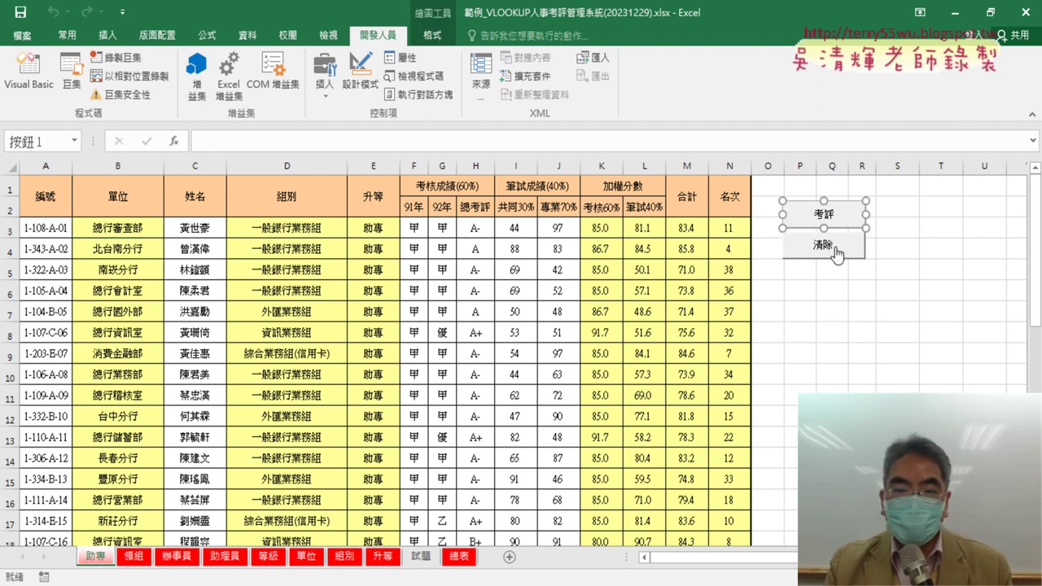
pyautogui.keyDown('ctrl'); pyautogui.click(837, 251); pyautogui.keyUp('ctrl')
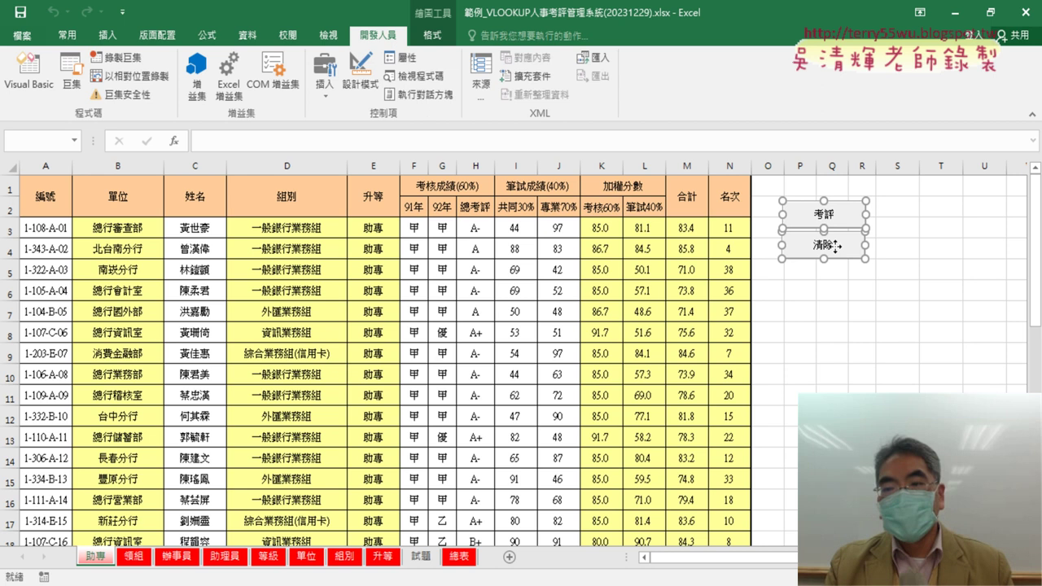
pyautogui.rightClick(836, 245)
pyautogui.press('Escape')
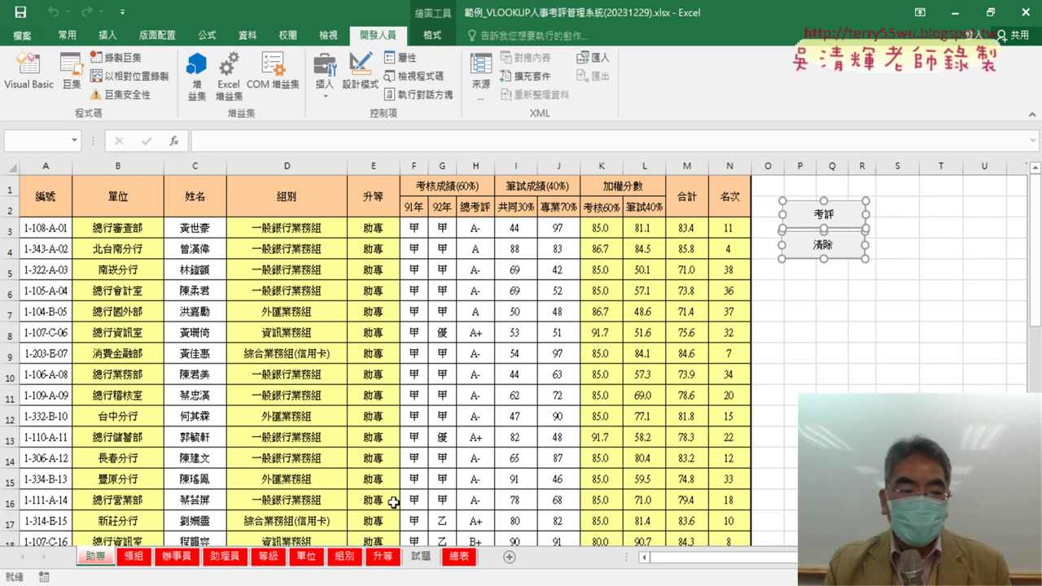
# Paste the buttons onto 領組, nudge them left, and test 清除 then 考評
pyautogui.click(140, 557)
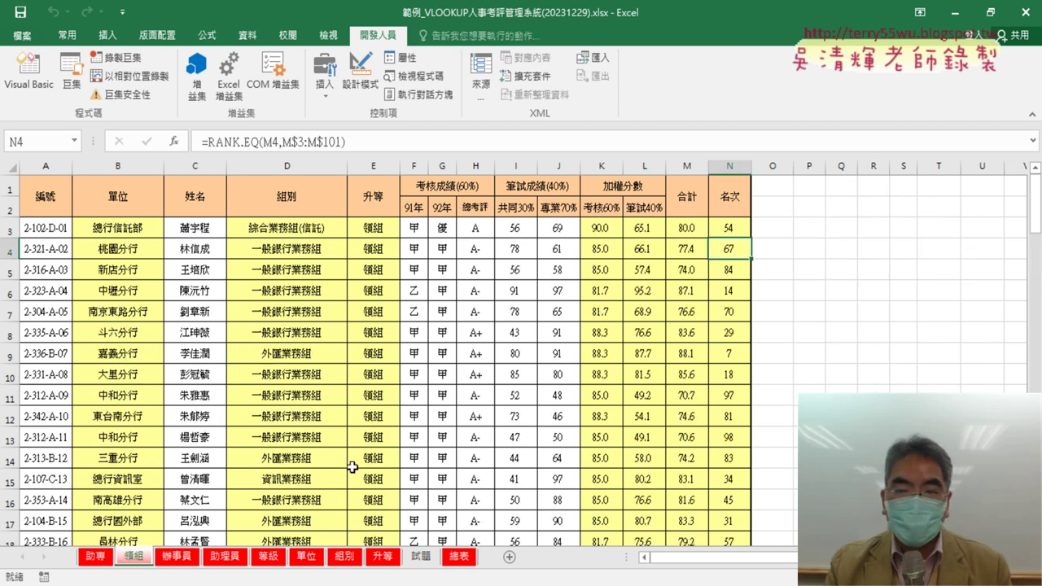
pyautogui.rightClick(798, 211)
pyautogui.click(832, 276)
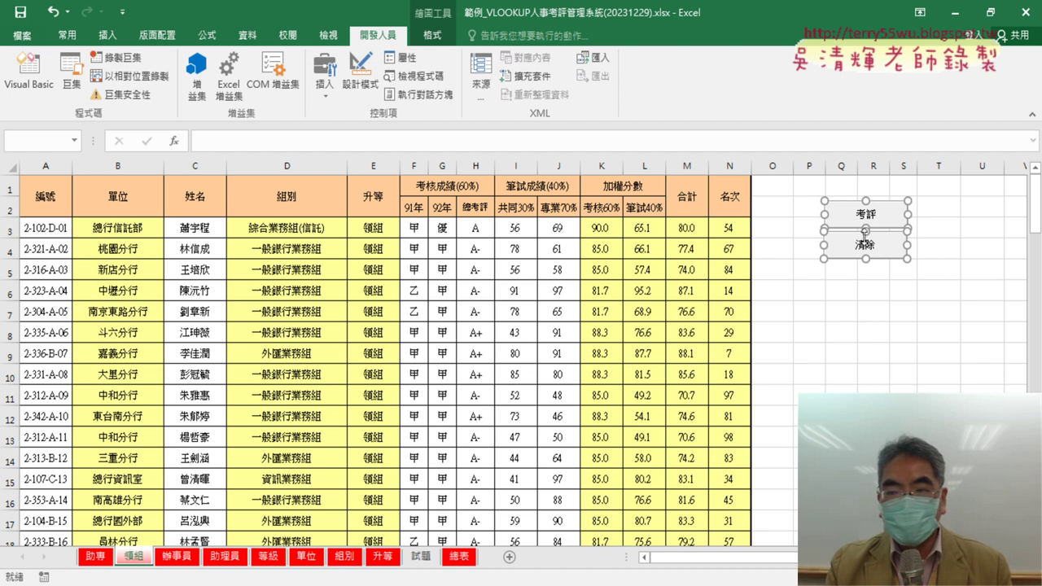
pyautogui.moveTo(869, 213); pyautogui.dragTo(832, 214)
pyautogui.click(902, 269)
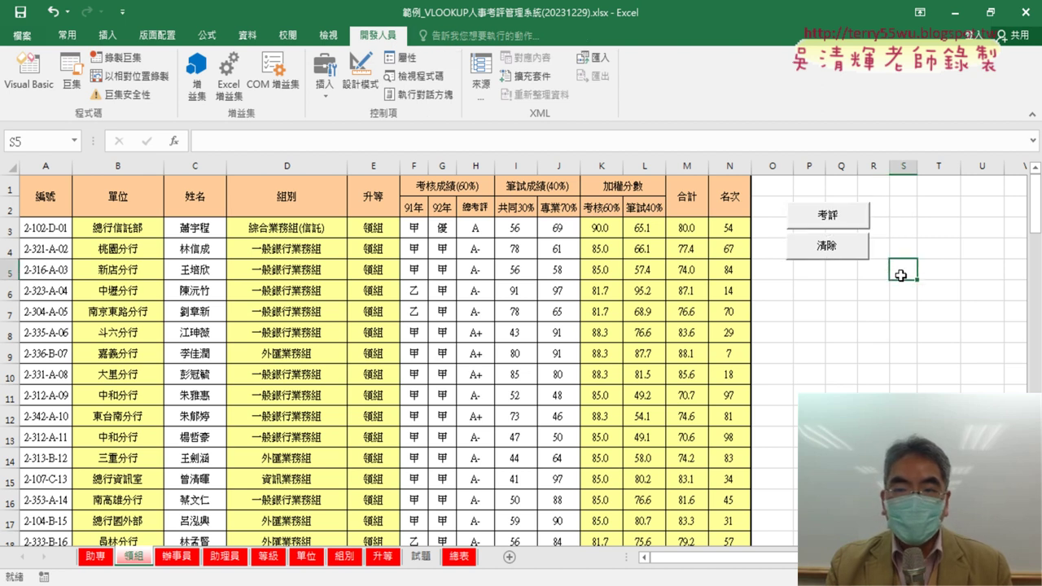
pyautogui.click(827, 245)
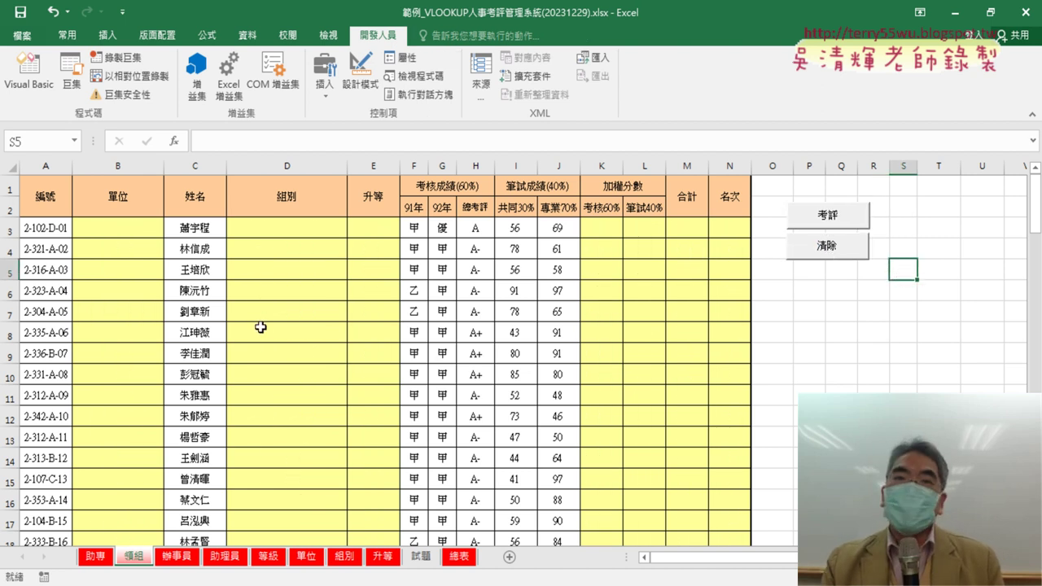
pyautogui.click(827, 220)
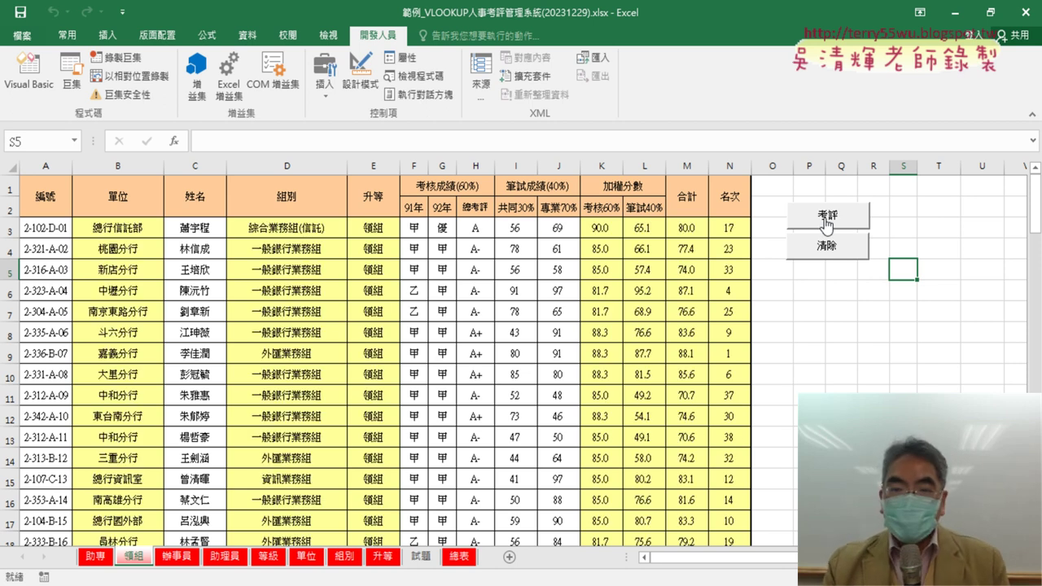
# Clear 領組's results, then scroll down and select row 40, the loop's last row
pyautogui.click(817, 254)
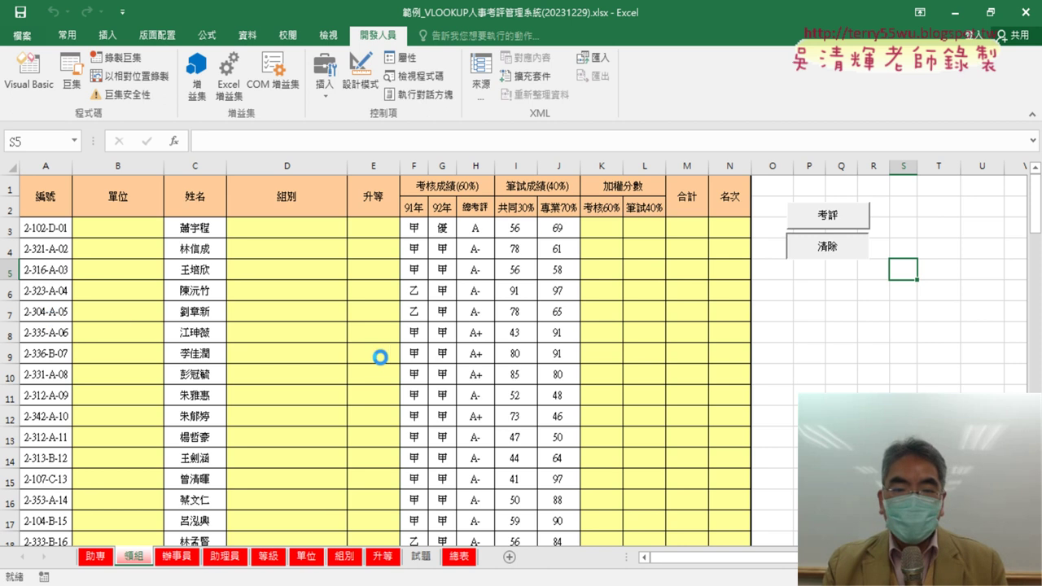
pyautogui.scroll(-2, 390, 356)
pyautogui.scroll(-3, 390, 356)
pyautogui.scroll(-4, 390, 356)
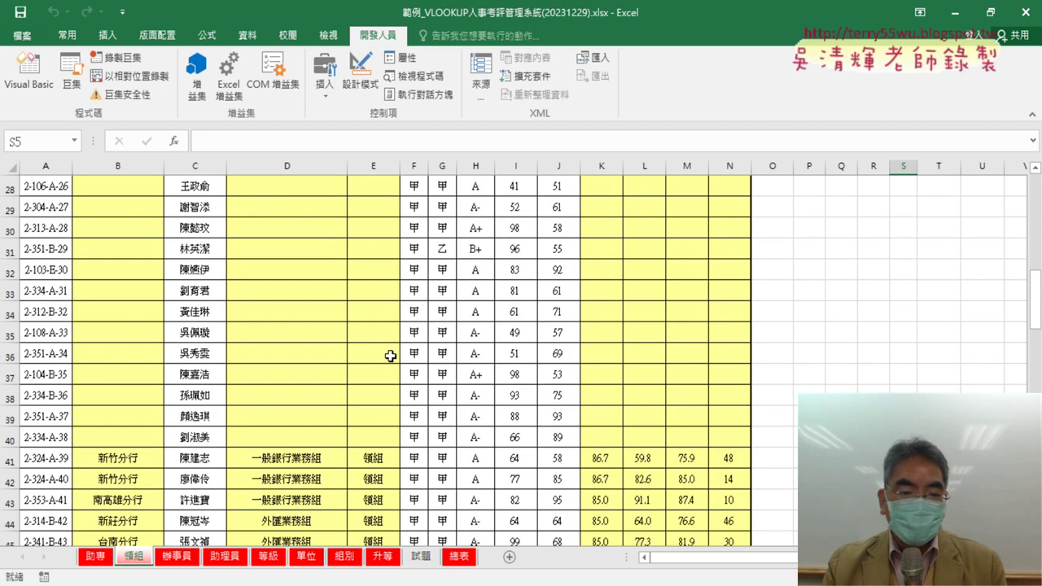
pyautogui.scroll(-1, 390, 356)
pyautogui.scroll(-1, 390, 356)
pyautogui.click(6, 313)
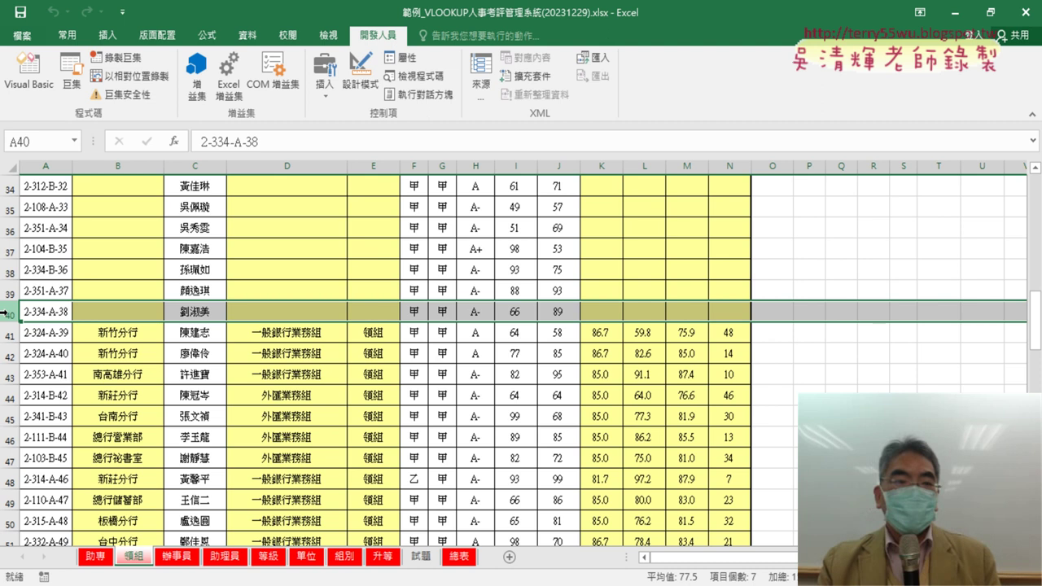
# Select the loop end value 40 in 考評 and confirm the 領組 data ends at row 101
pyautogui.click(28, 69)
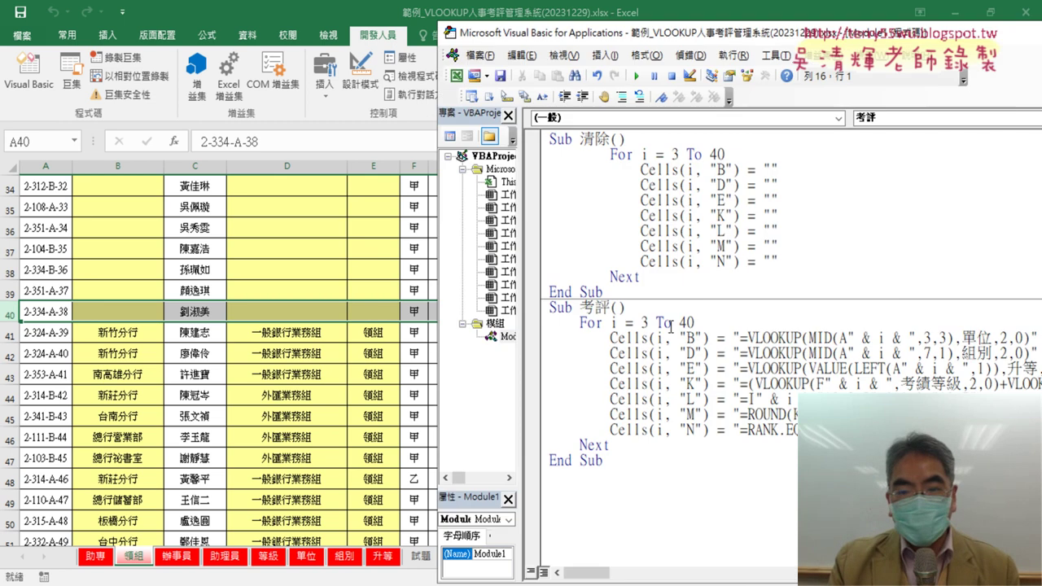
pyautogui.moveTo(694, 323); pyautogui.dragTo(687, 322)
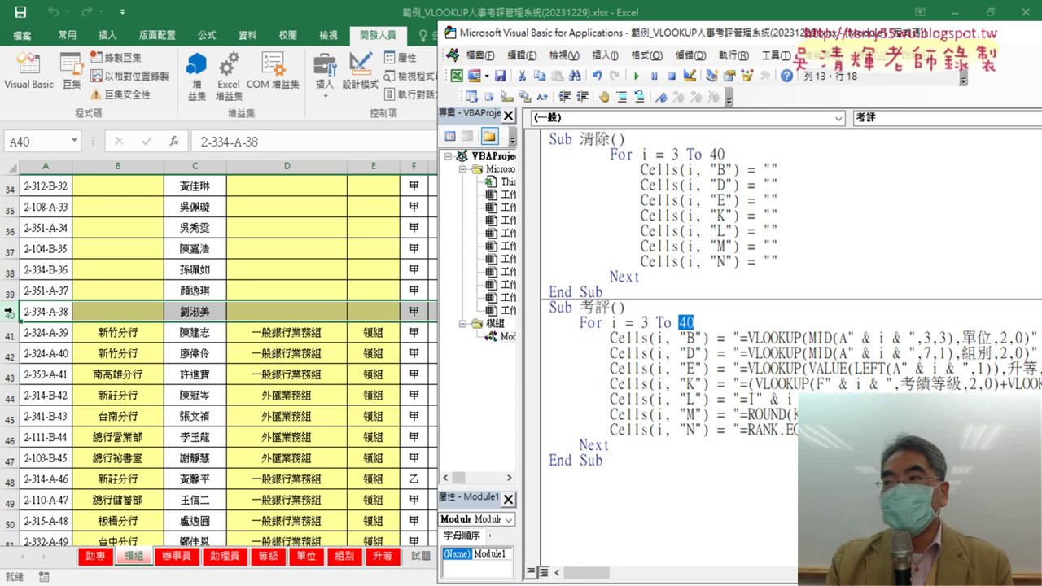
pyautogui.click(49, 312)
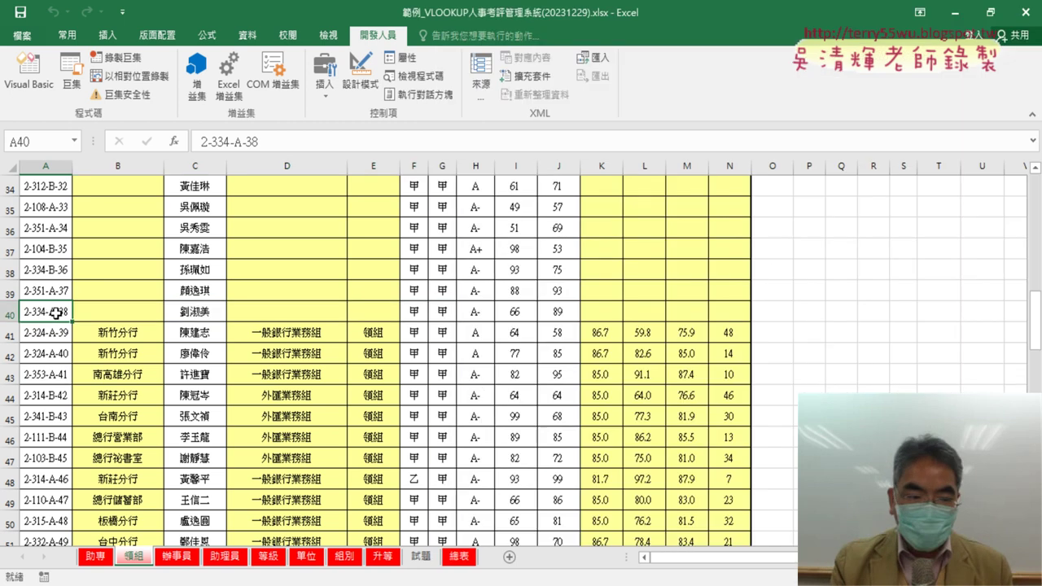
pyautogui.hotkey('ctrl', 'Down')
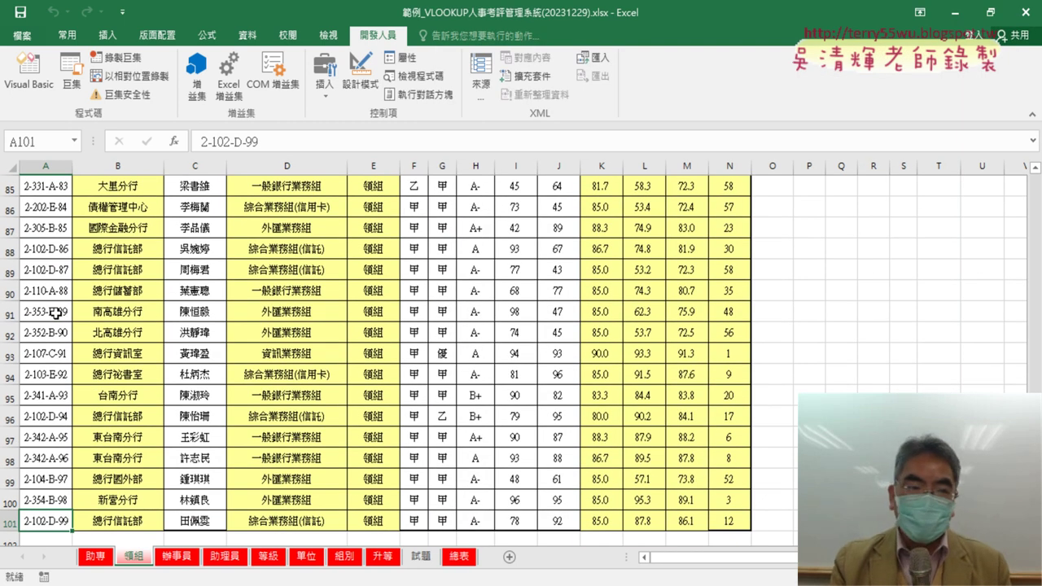
pyautogui.hotkey('ctrl', 'Home')
pyautogui.click(29, 73)
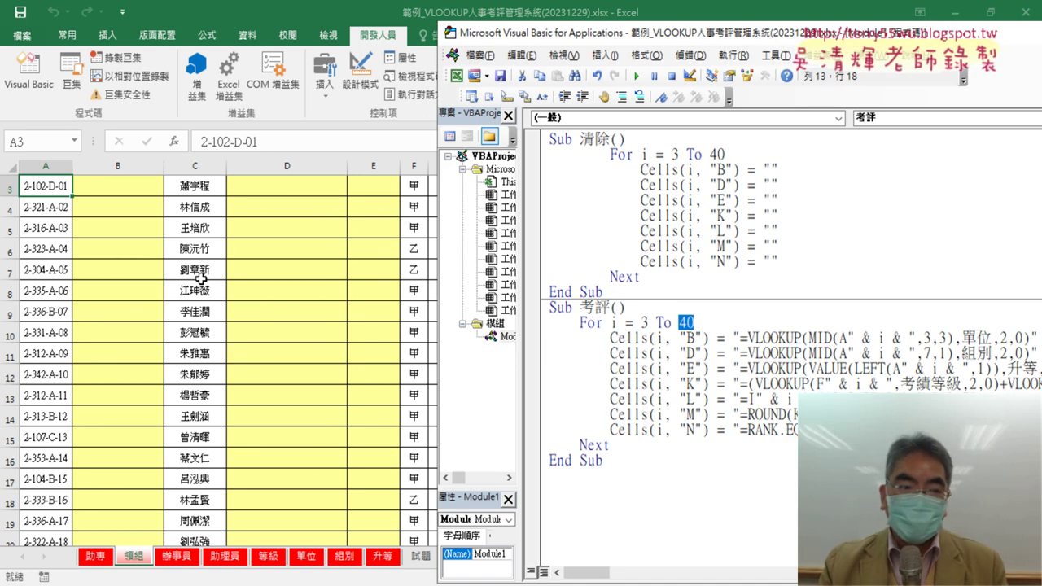
pyautogui.click(59, 186)
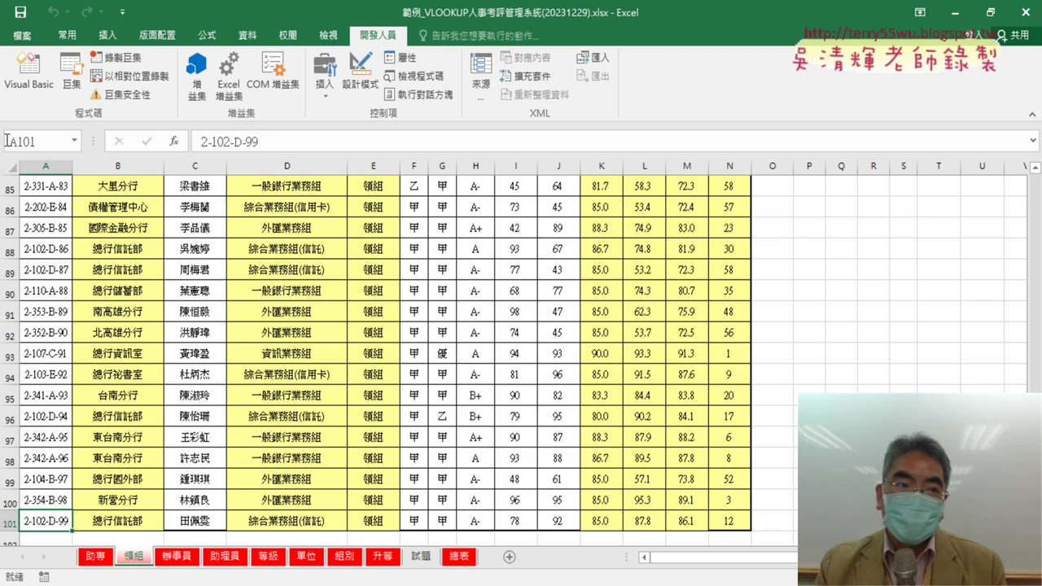
pyautogui.click(29, 71)
# Change the loop end from 40 to 101 in both the 考評 and 清除 macros
pyautogui.write('1')
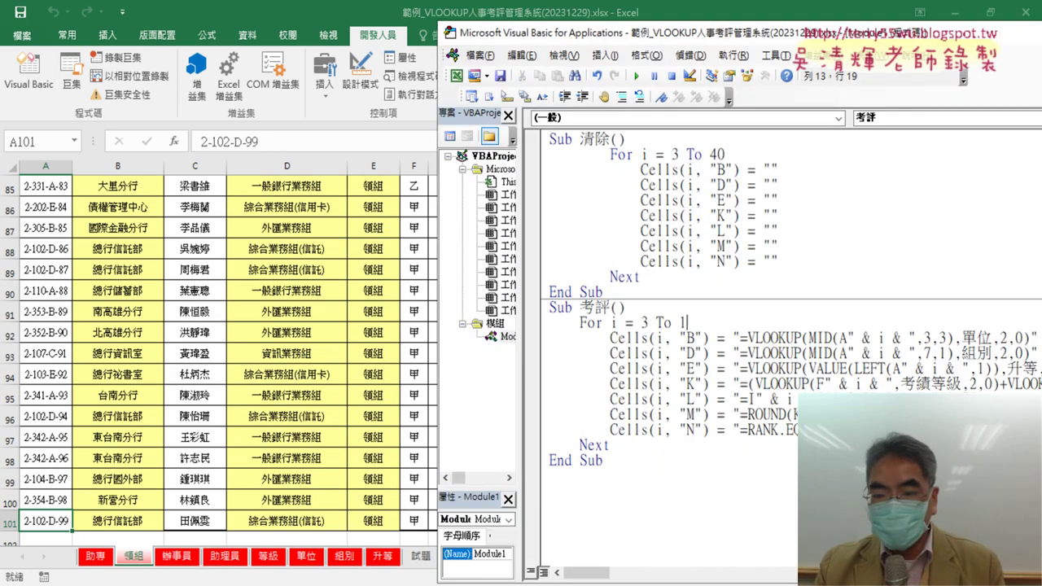
pyautogui.write('01')
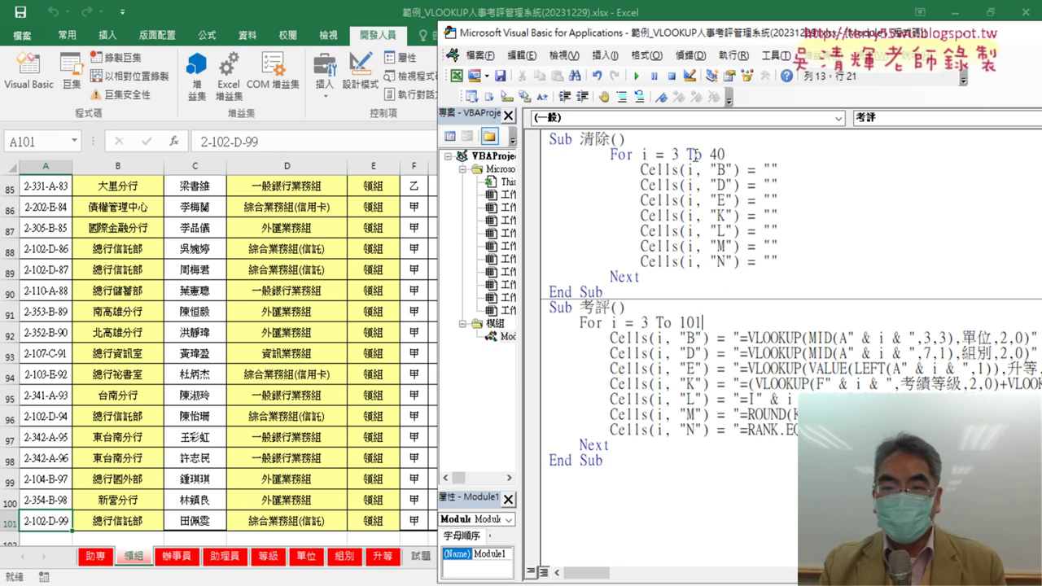
pyautogui.moveTo(710, 153); pyautogui.dragTo(727, 155)
pyautogui.write('101')
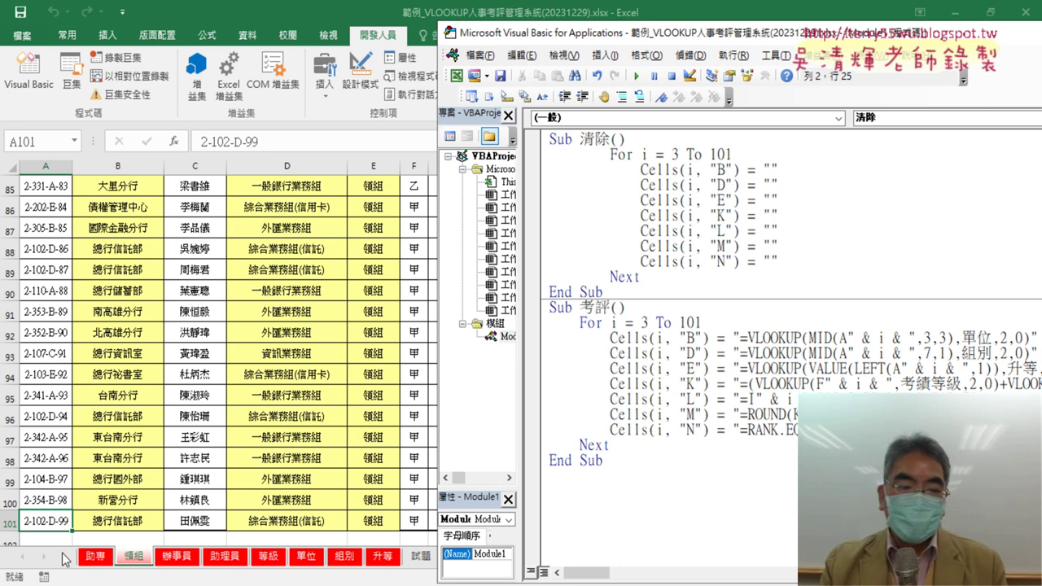
pyautogui.click(100, 562)
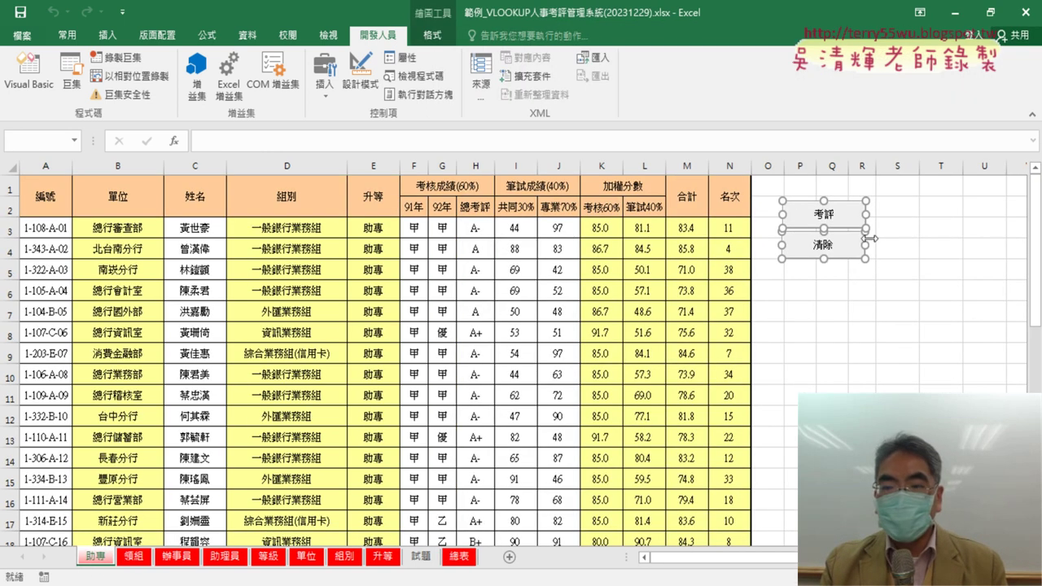
pyautogui.click(134, 559)
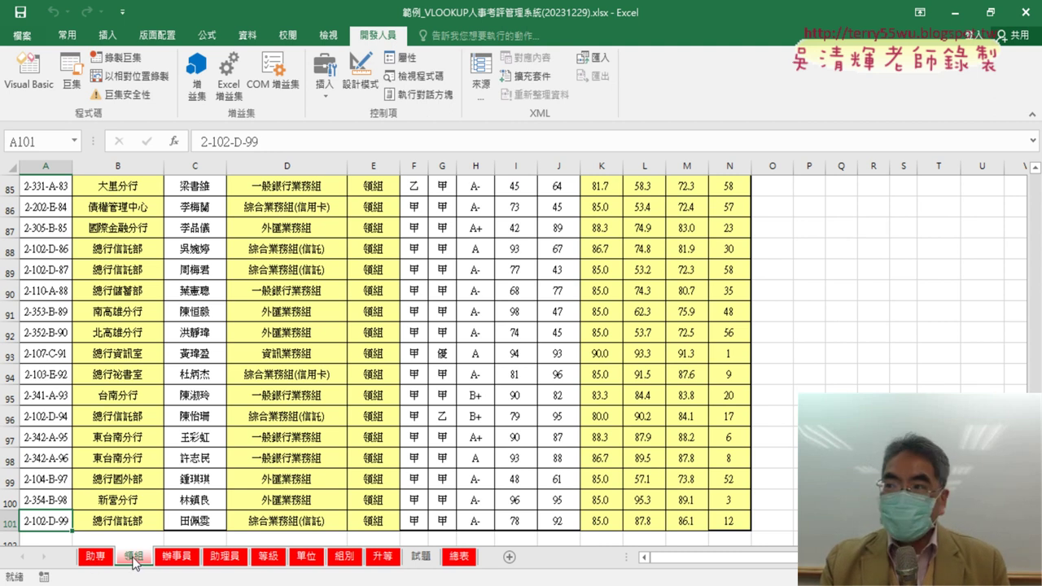
pyautogui.click(29, 74)
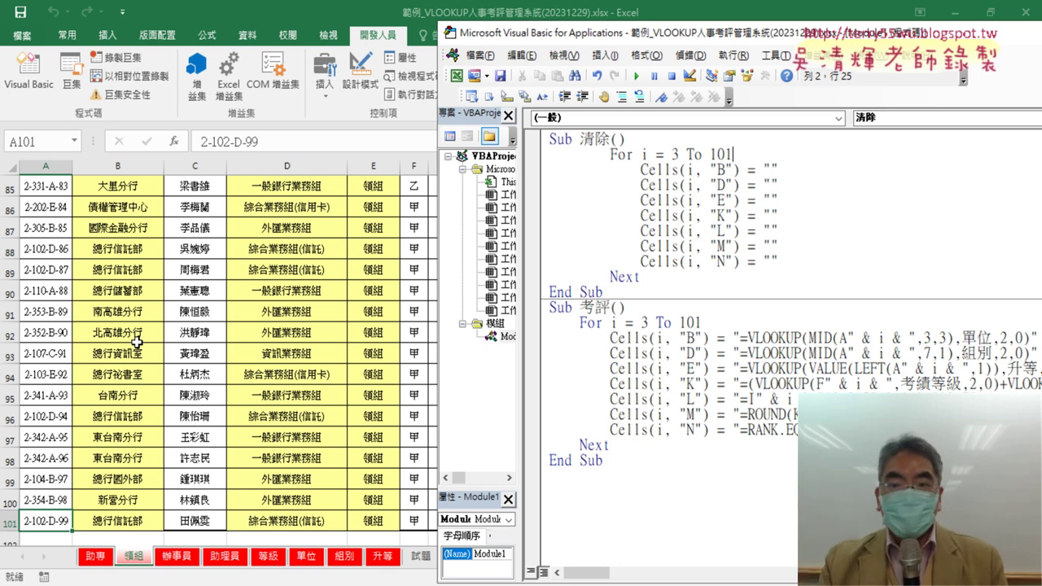
pyautogui.hotkey('shift', 'Left')
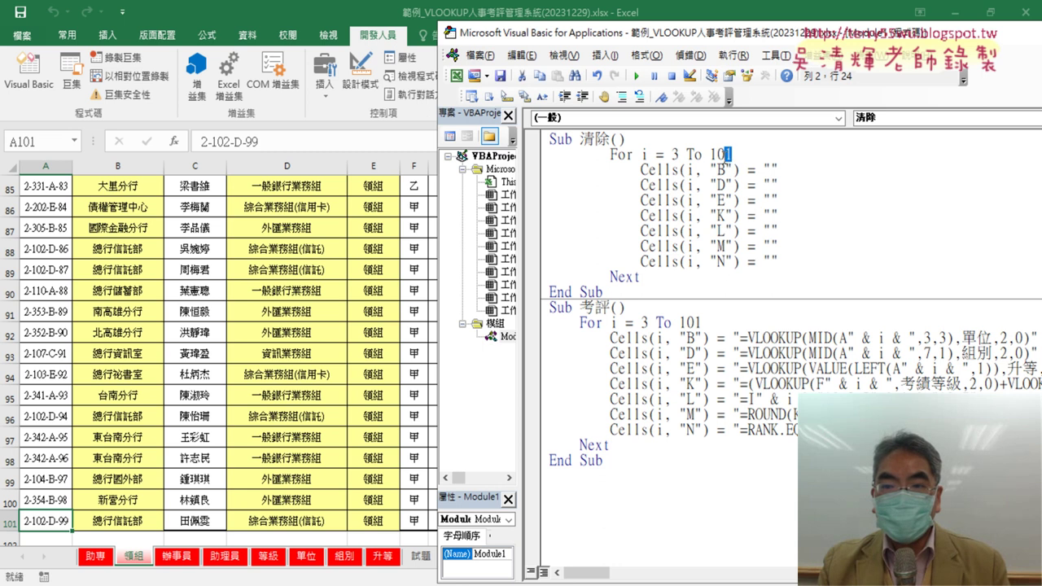
pyautogui.moveTo(713, 160); pyautogui.dragTo(720, 170)
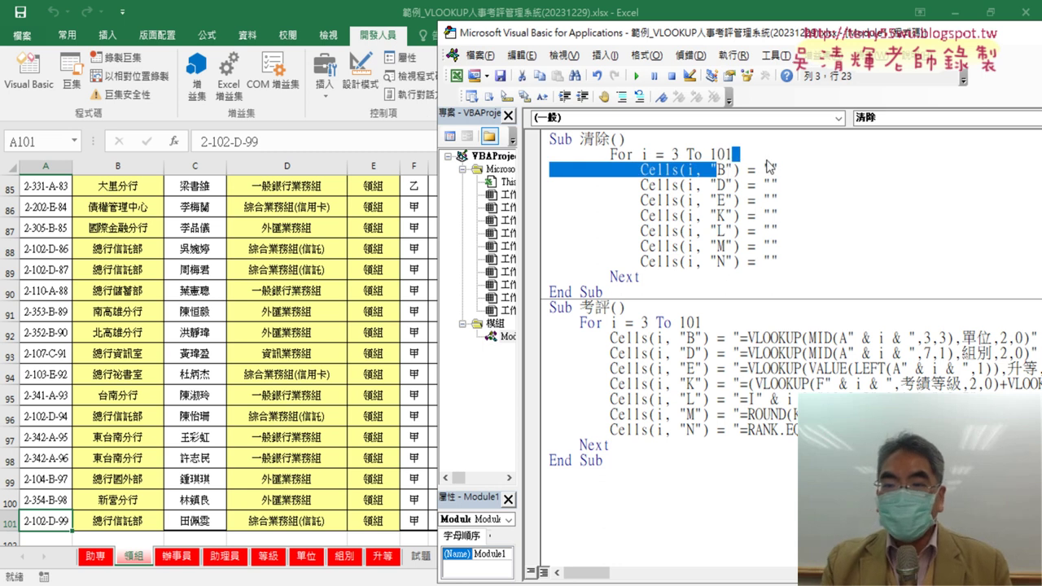
pyautogui.click(737, 155)
pyautogui.moveTo(708, 154); pyautogui.dragTo(736, 157)
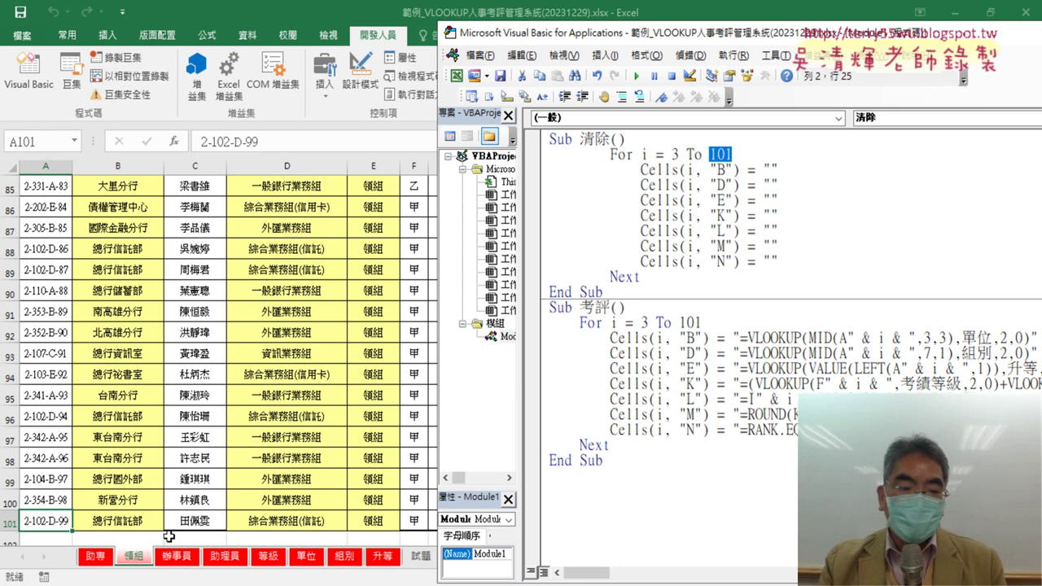
# View the 辦事員 and 助理員 sheets to see where their data ends, row 22 on 助理員
pyautogui.click(174, 560)
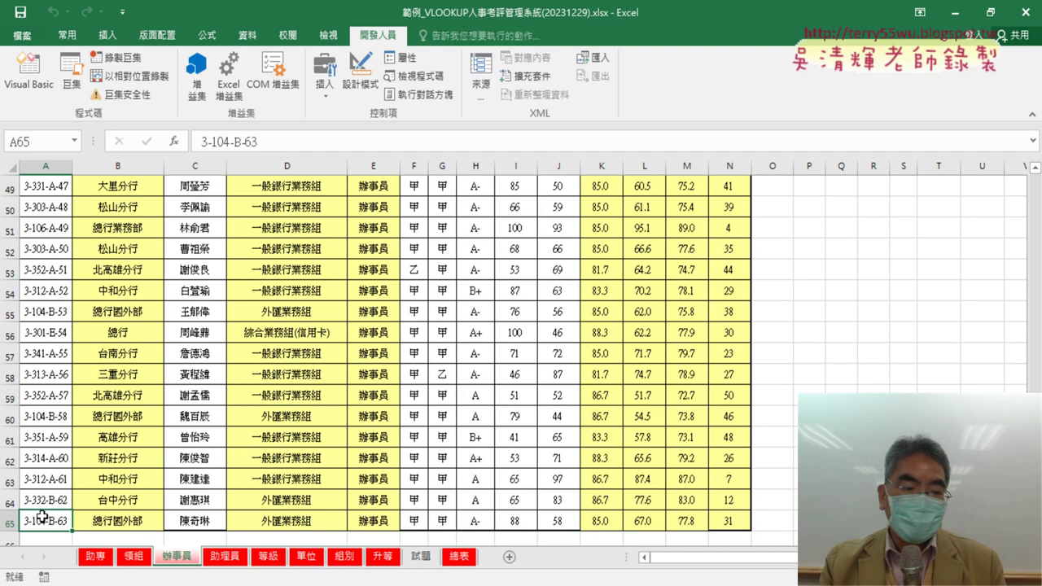
pyautogui.click(213, 561)
pyautogui.scroll(-4, 86, 456)
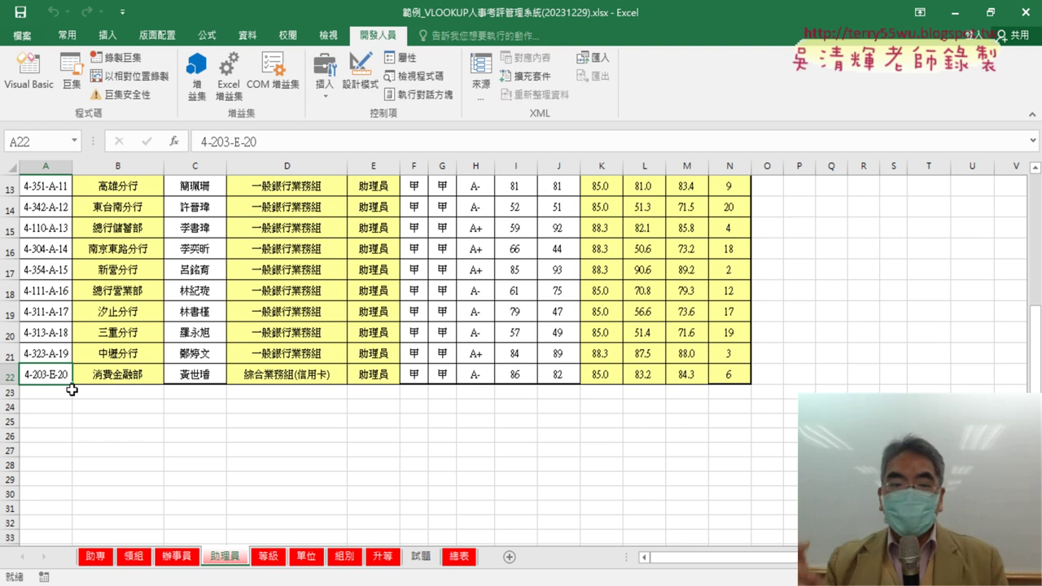
pyautogui.click(29, 69)
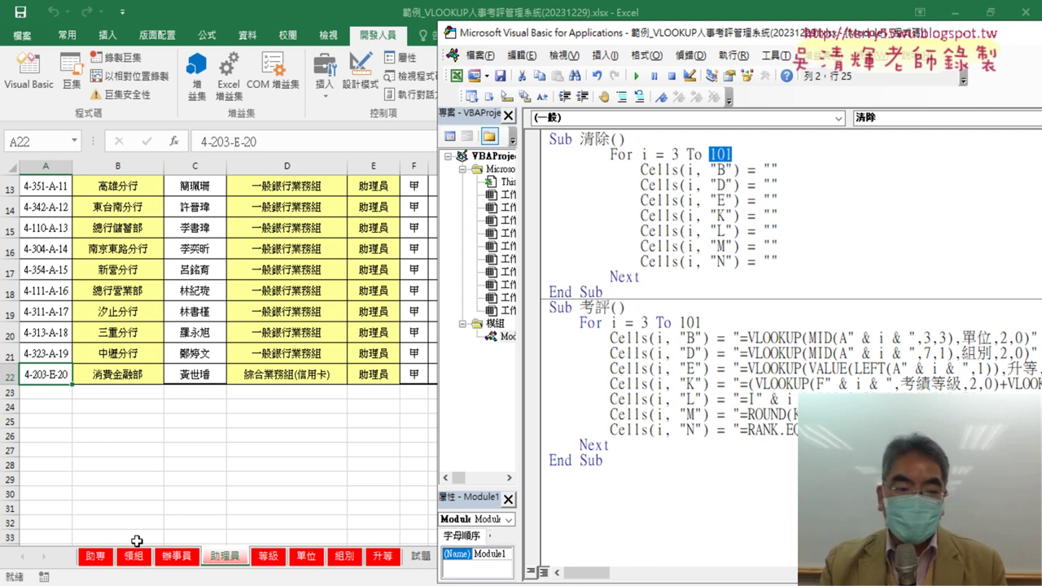
# On the 助理員 sheet, find that the data ends at row 22
pyautogui.moveTo(709, 153); pyautogui.dragTo(732, 154)
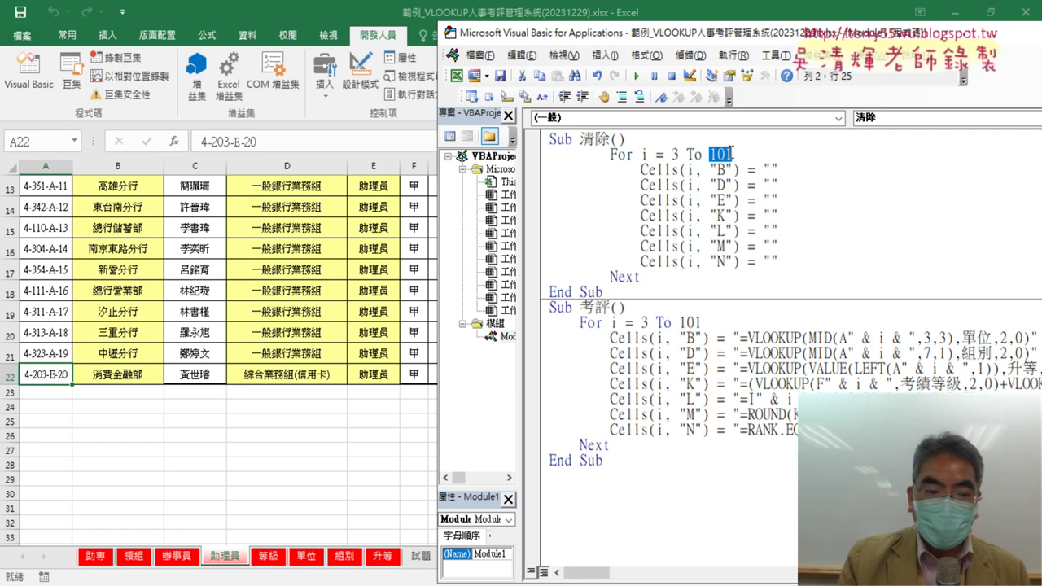
pyautogui.click(46, 353)
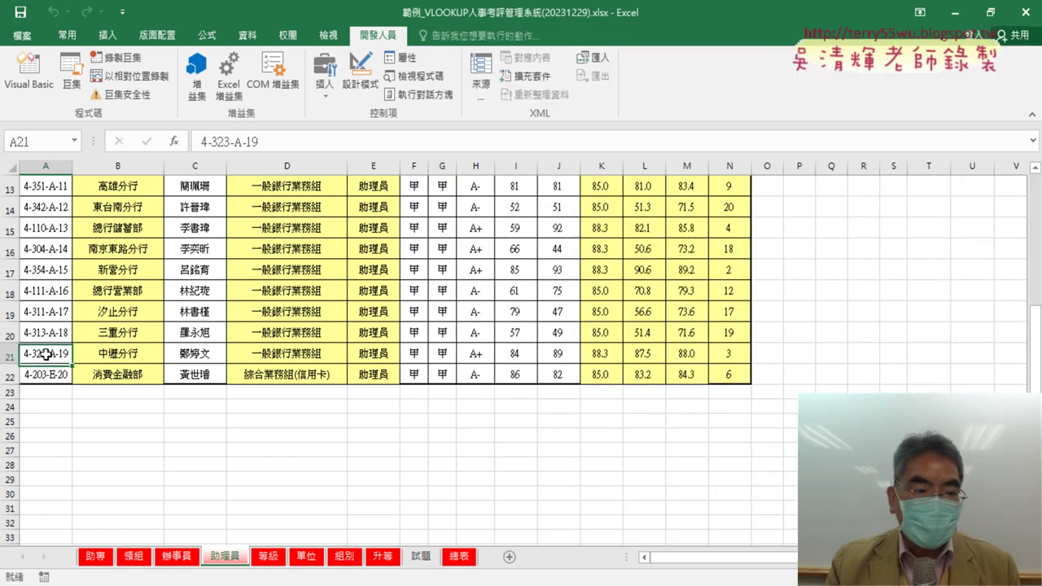
pyautogui.scroll(4, 49, 350)
pyautogui.click(48, 188)
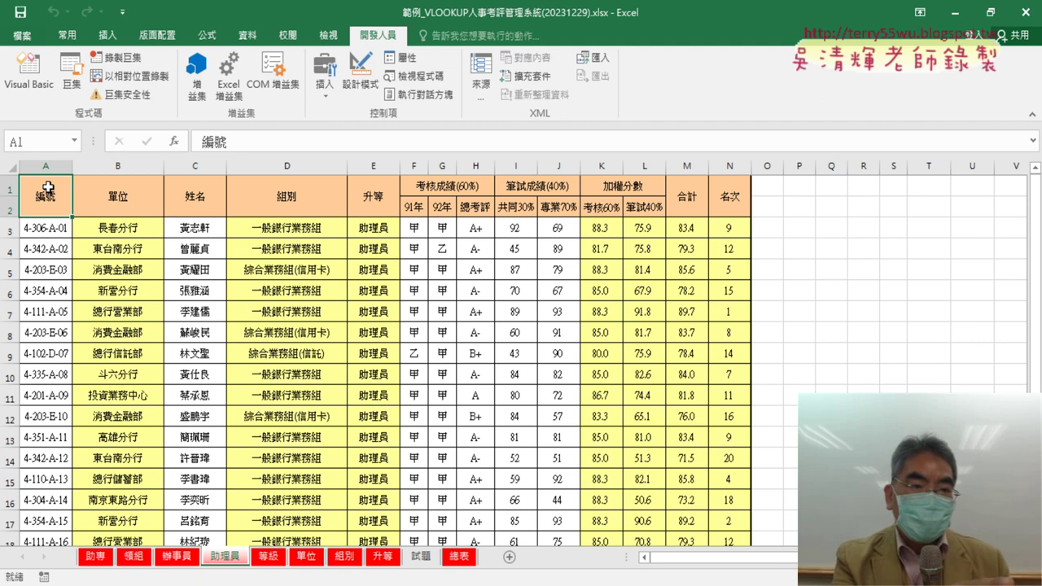
pyautogui.press('Down')
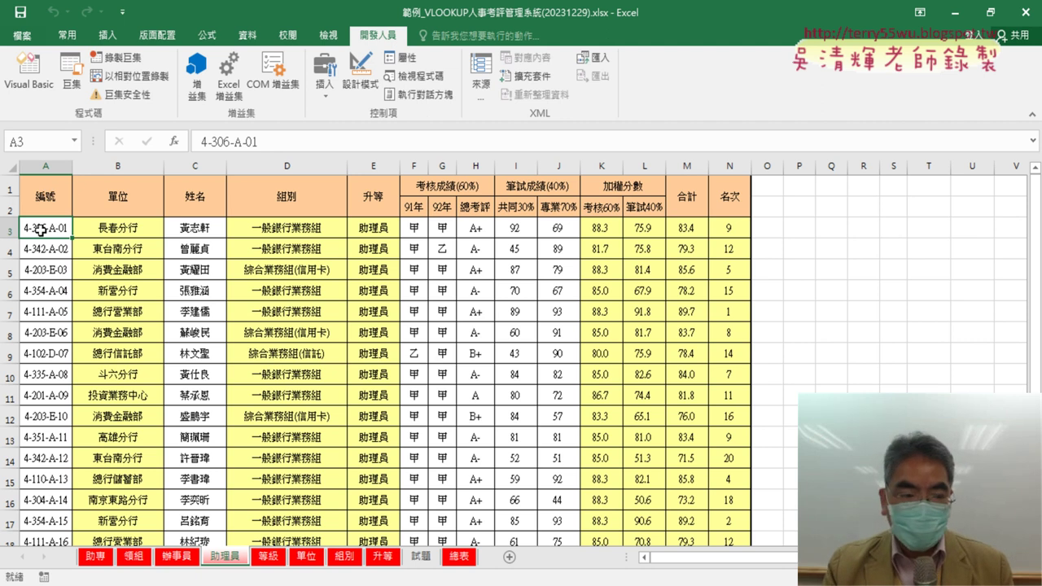
pyautogui.hotkey('ctrl', 'Down')
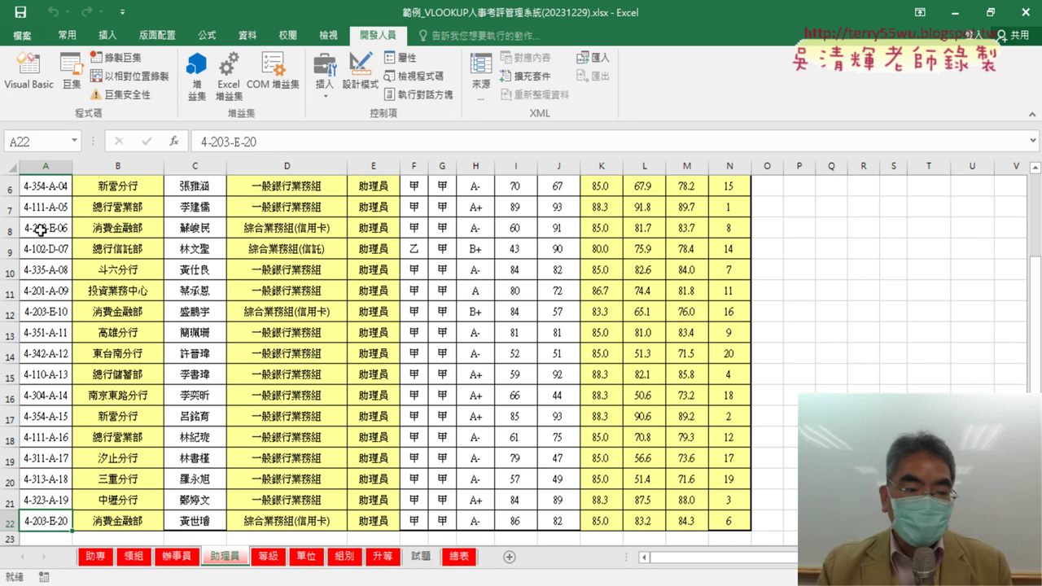
# On the 助專 sheet, find that the data ends at row 40
pyautogui.click(94, 559)
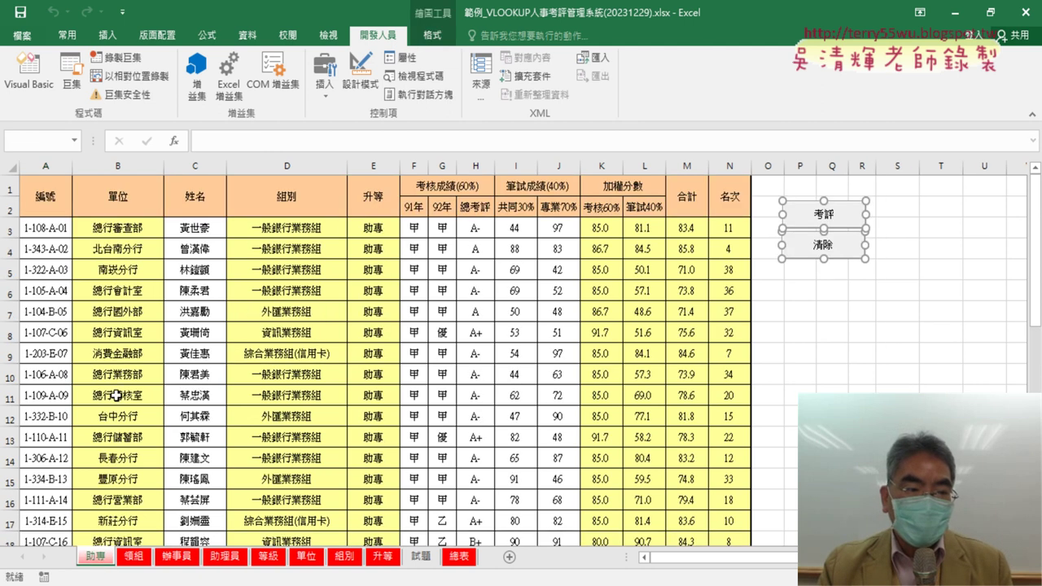
pyautogui.click(44, 232)
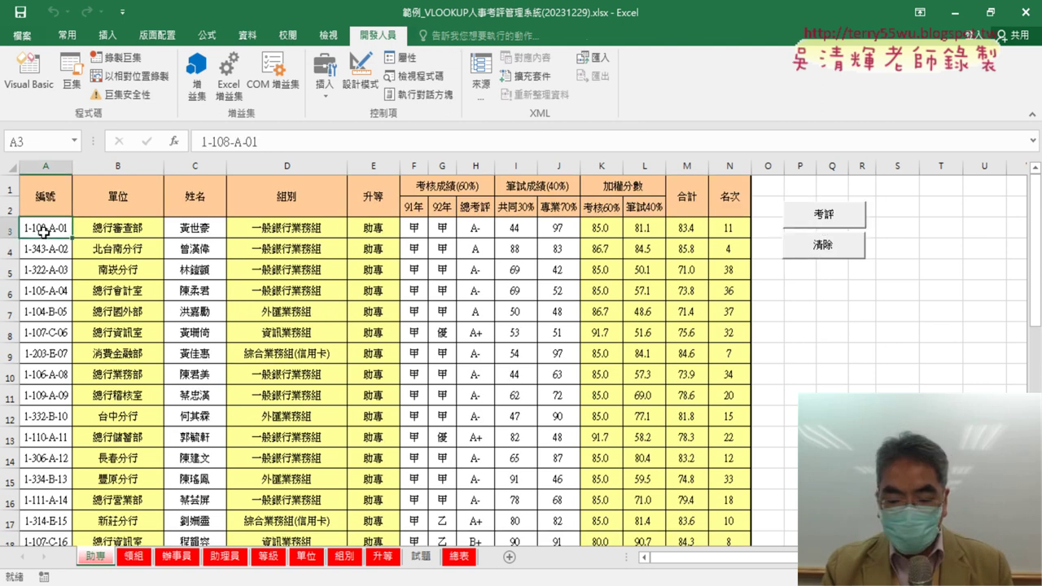
pyautogui.hotkey('ctrl', 'Down')
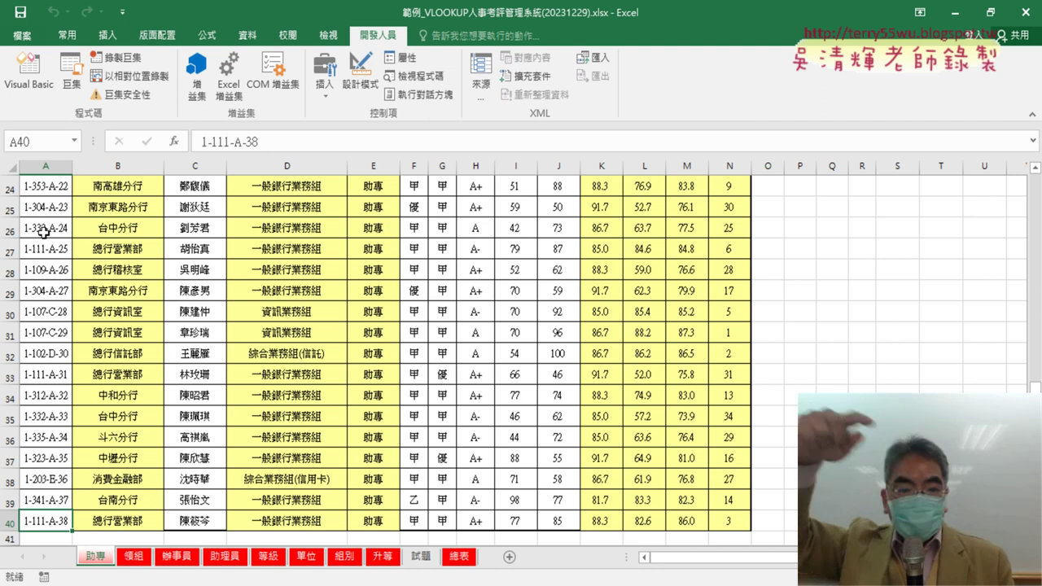
pyautogui.click(29, 72)
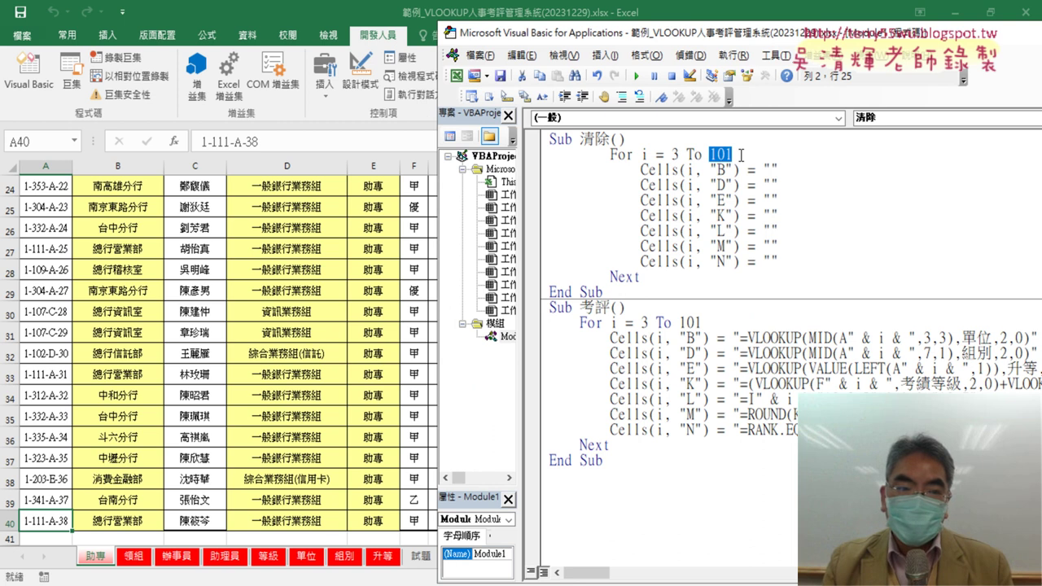
# Replace 101 in the 清除 loop with Range("A3").End(xlDown).Row
pyautogui.click(741, 154)
pyautogui.doubleClick(735, 154)
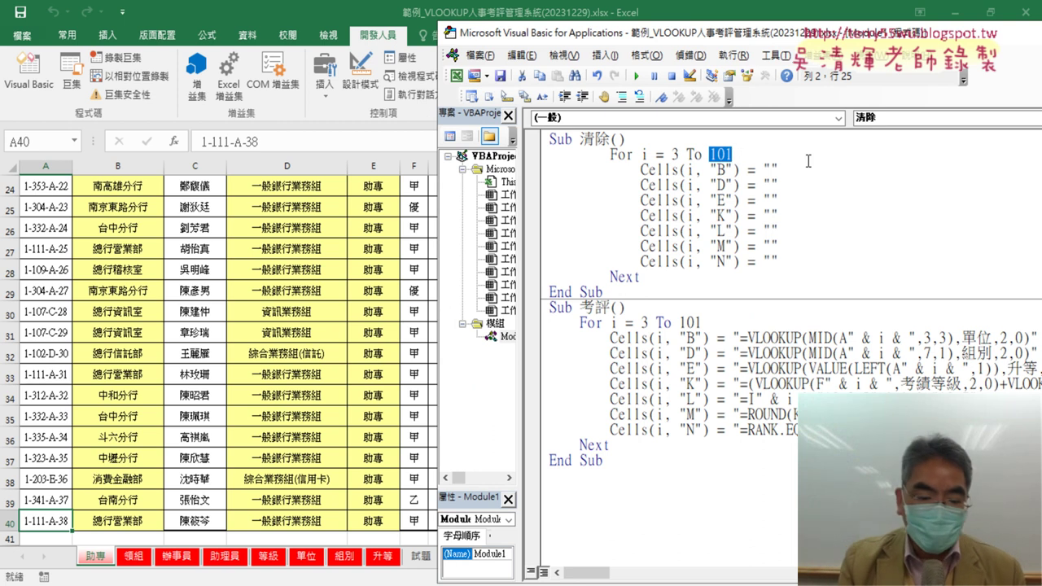
pyautogui.write('ran')
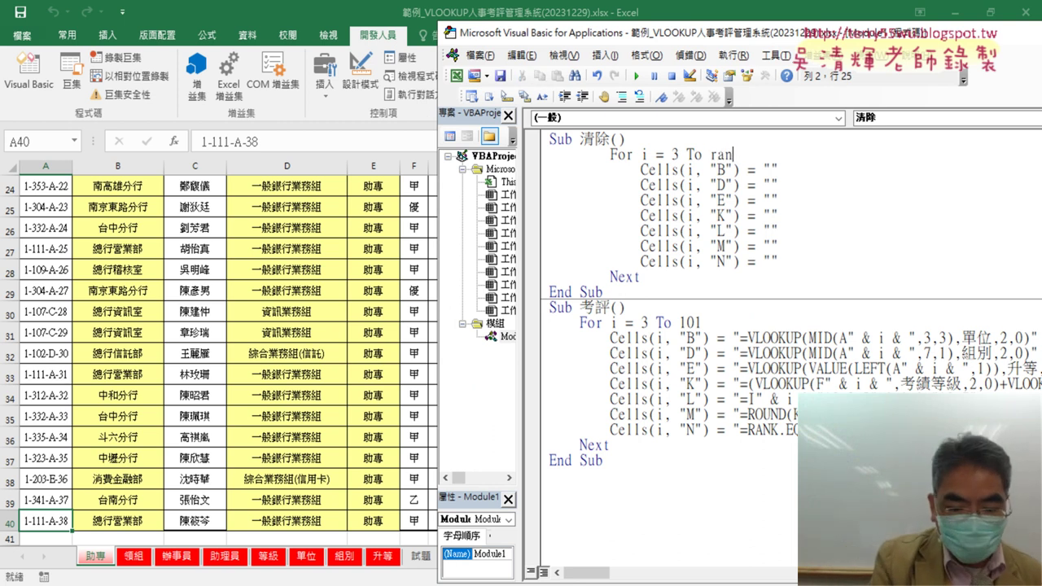
pyautogui.write('ge("')
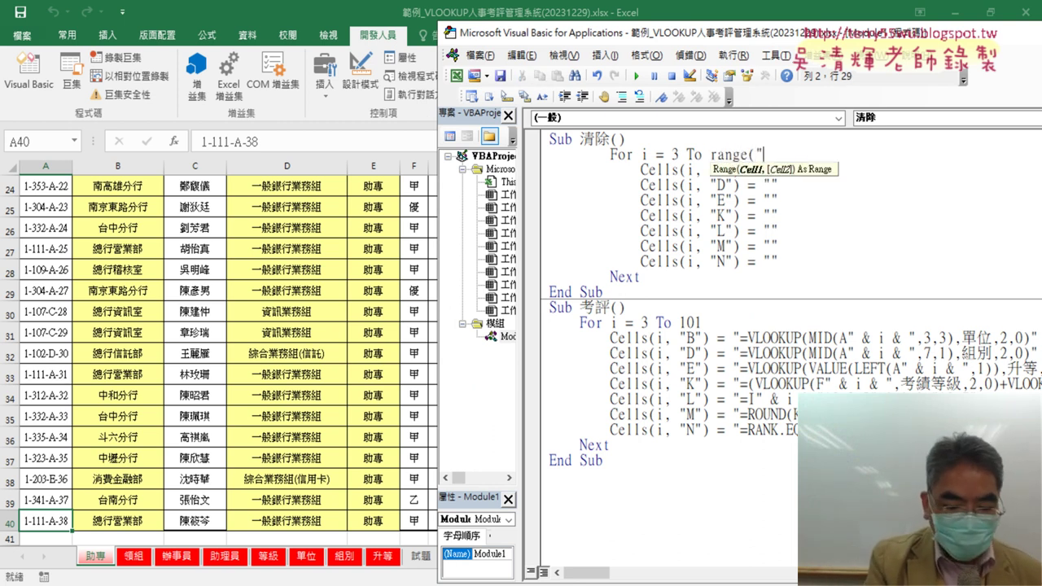
pyautogui.write('A3"')
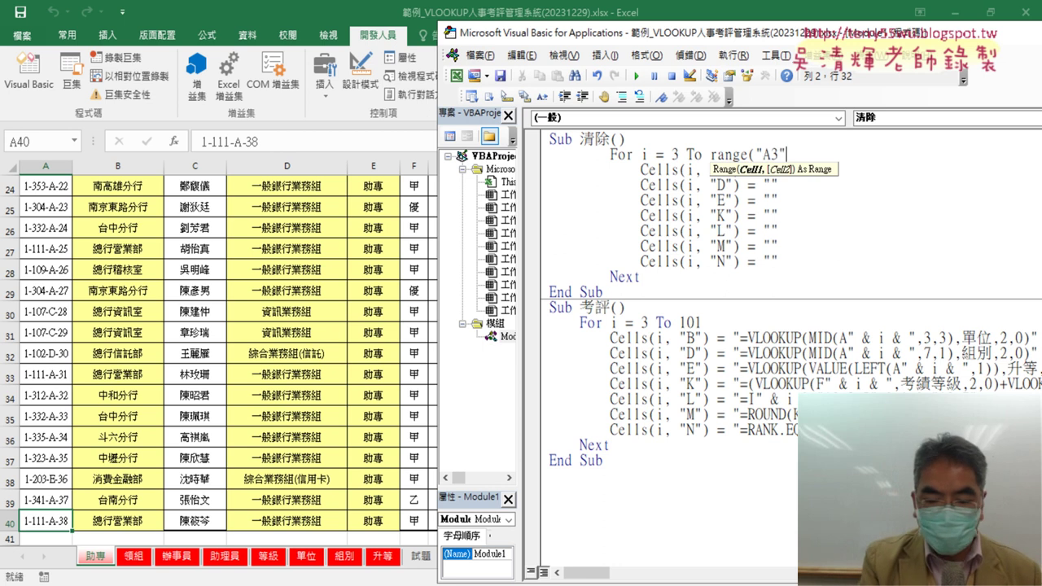
pyautogui.write(')')
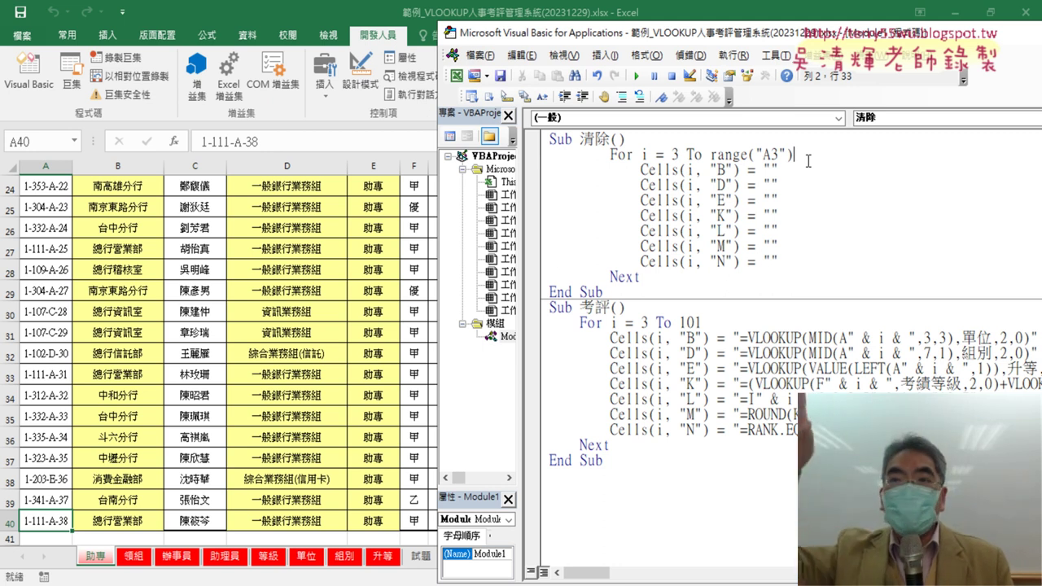
pyautogui.write('.')
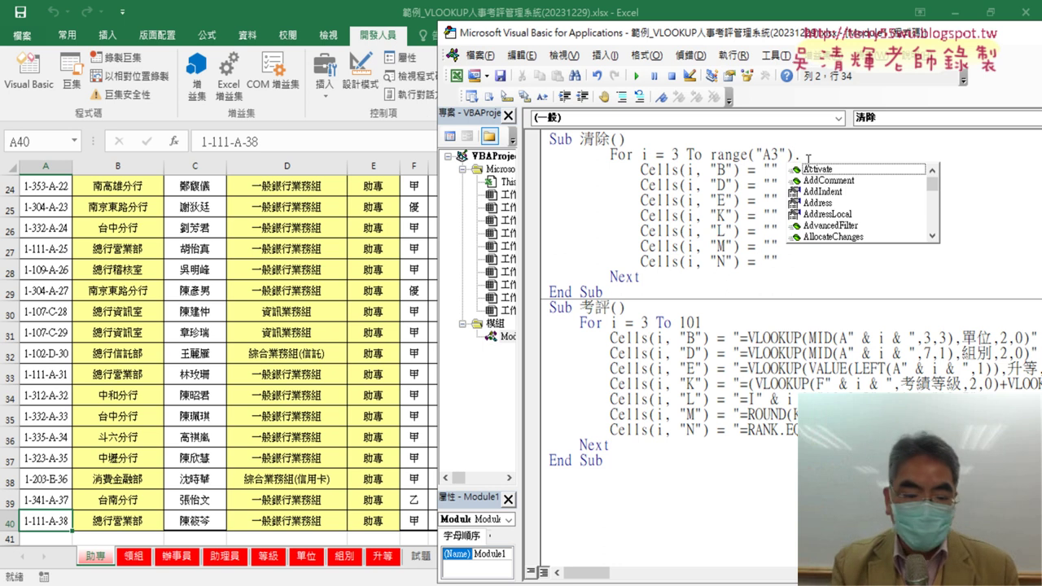
pyautogui.write('E')
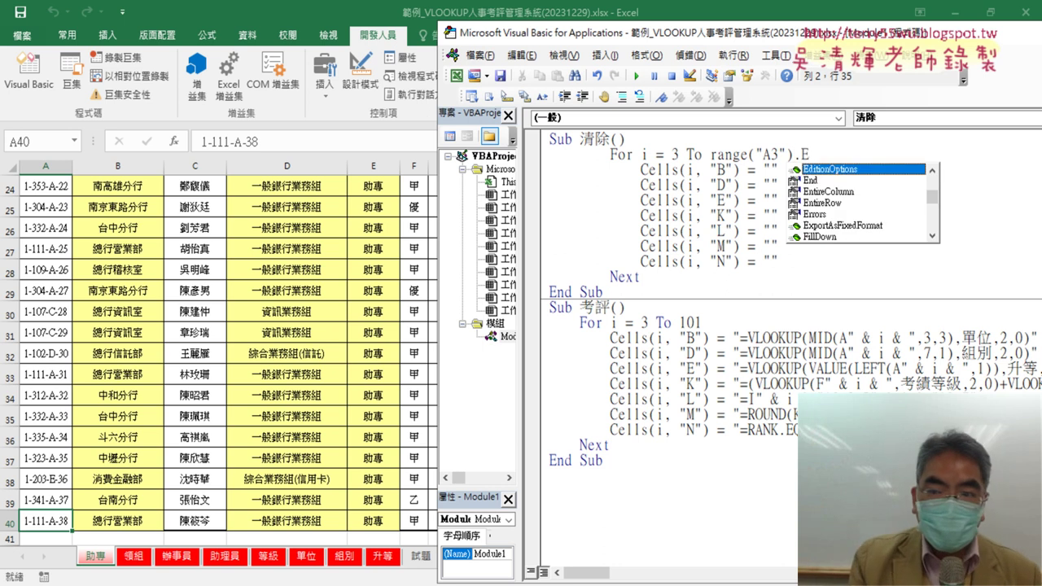
pyautogui.press('Down')
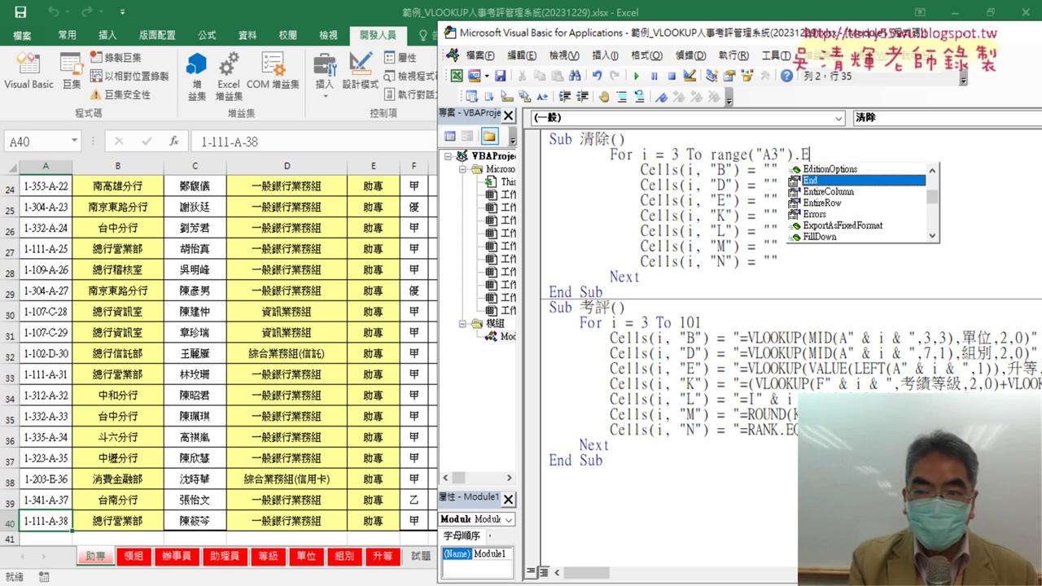
pyautogui.press('Tab')
pyautogui.write('(')
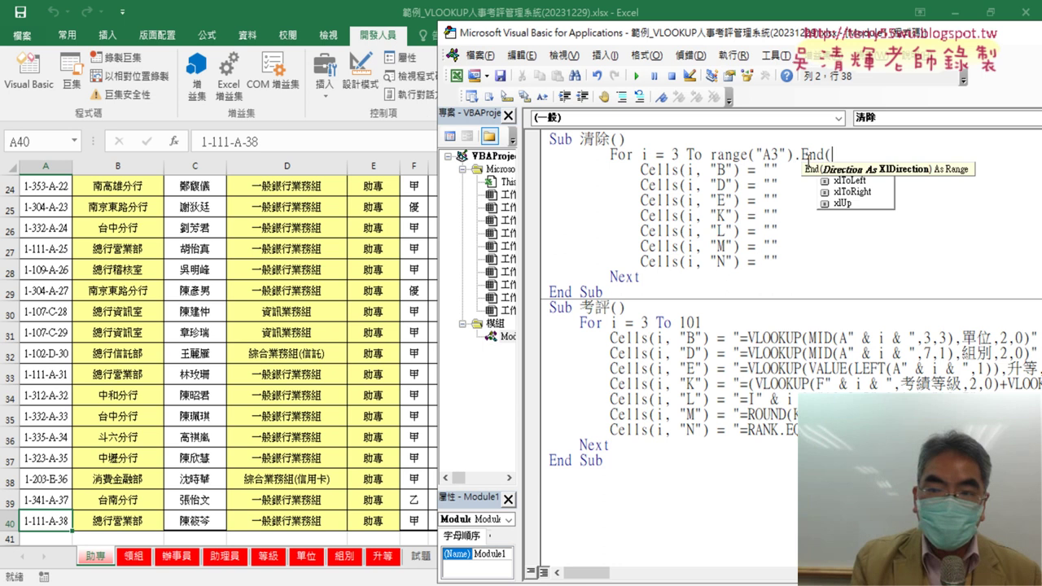
pyautogui.press('Down')
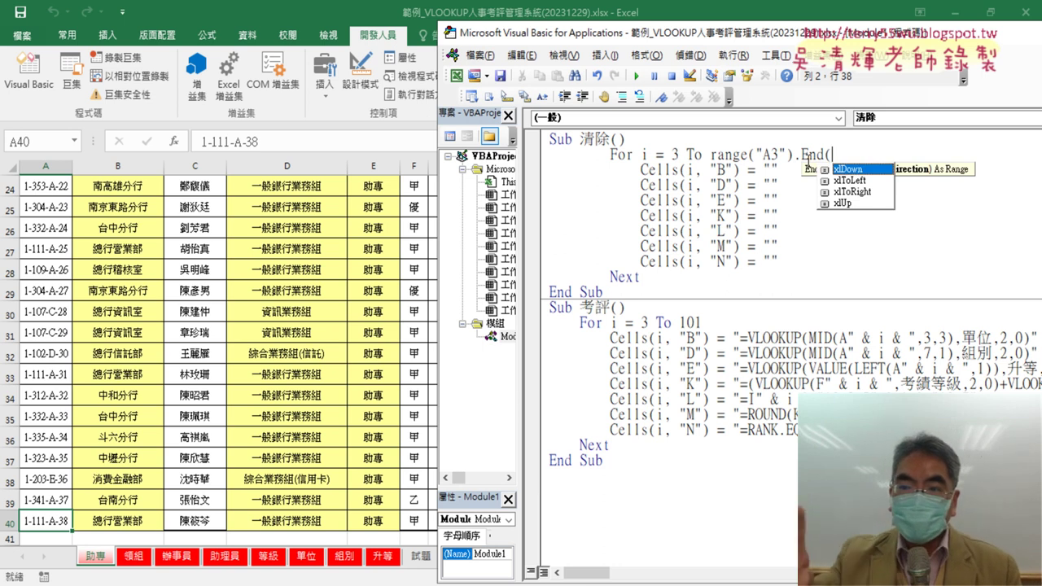
pyautogui.doubleClick(851, 169)
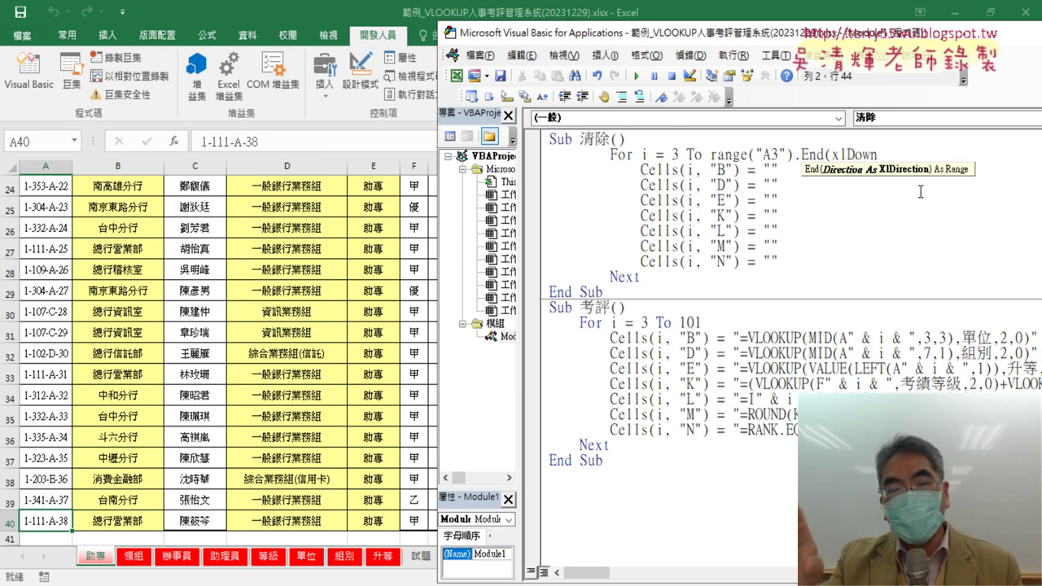
pyautogui.write(')')
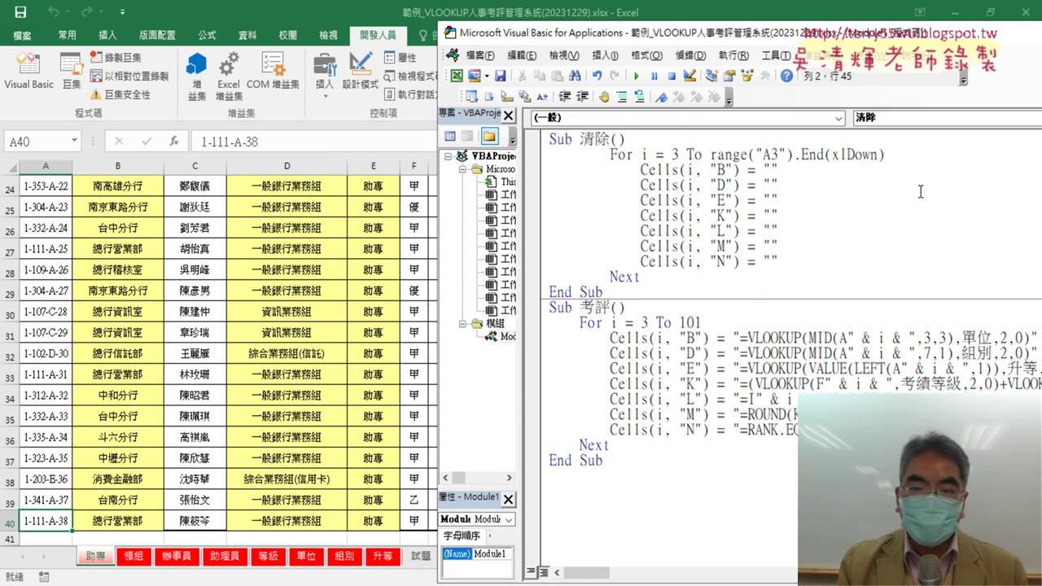
pyautogui.write('.r')
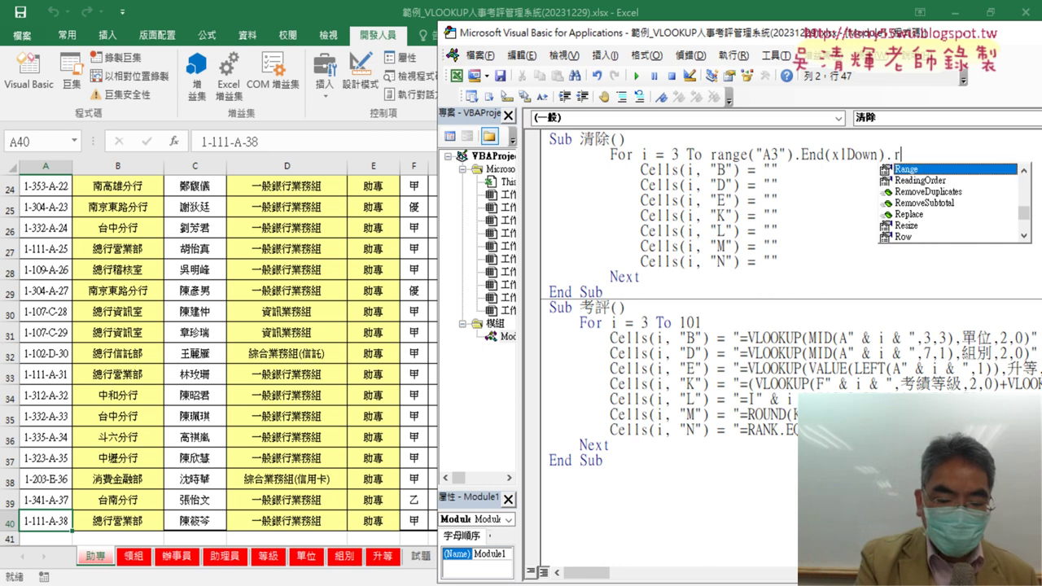
pyautogui.write('ow')
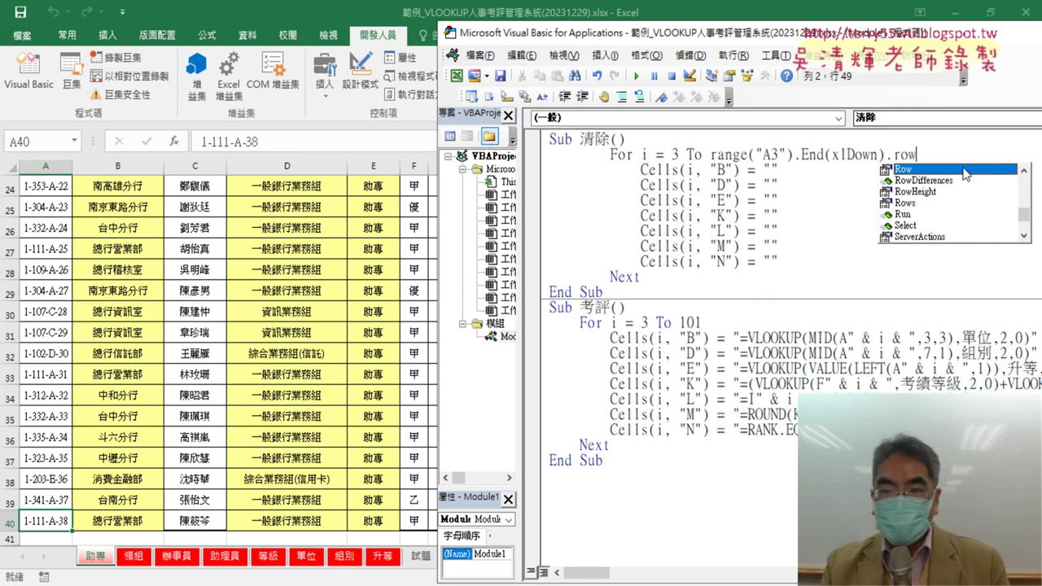
pyautogui.click(790, 264)
# Copy that last-row expression over the 101 in 考評's For line
pyautogui.moveTo(708, 154); pyautogui.dragTo(925, 154)
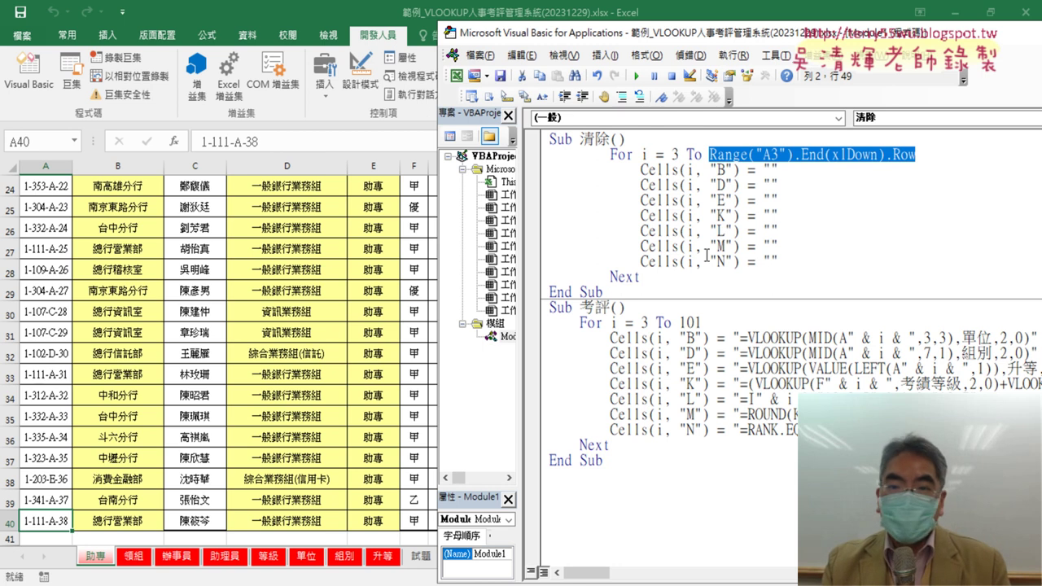
pyautogui.rightClick(791, 155)
pyautogui.press('Escape')
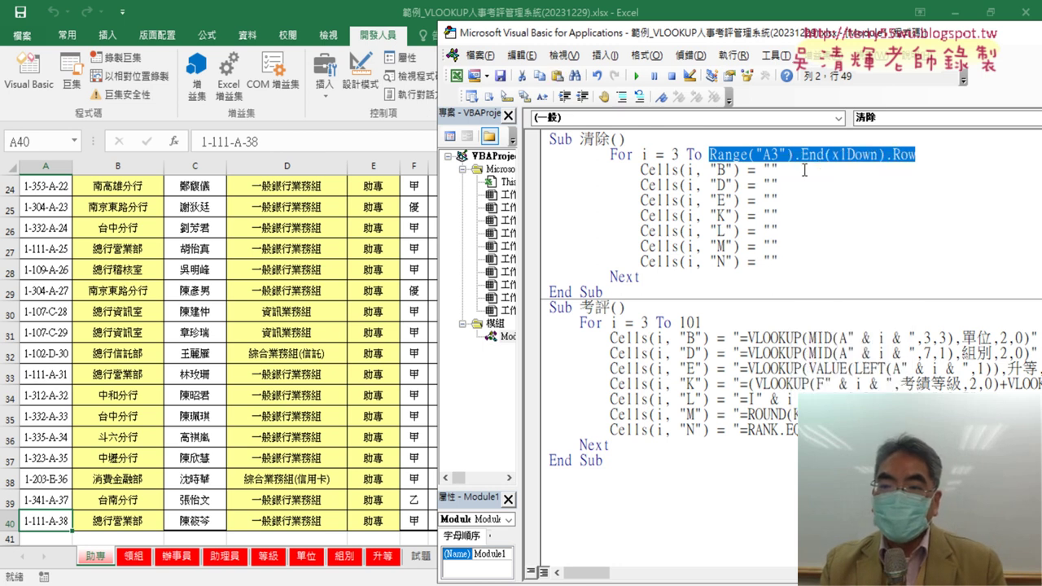
pyautogui.moveTo(702, 323); pyautogui.dragTo(686, 324)
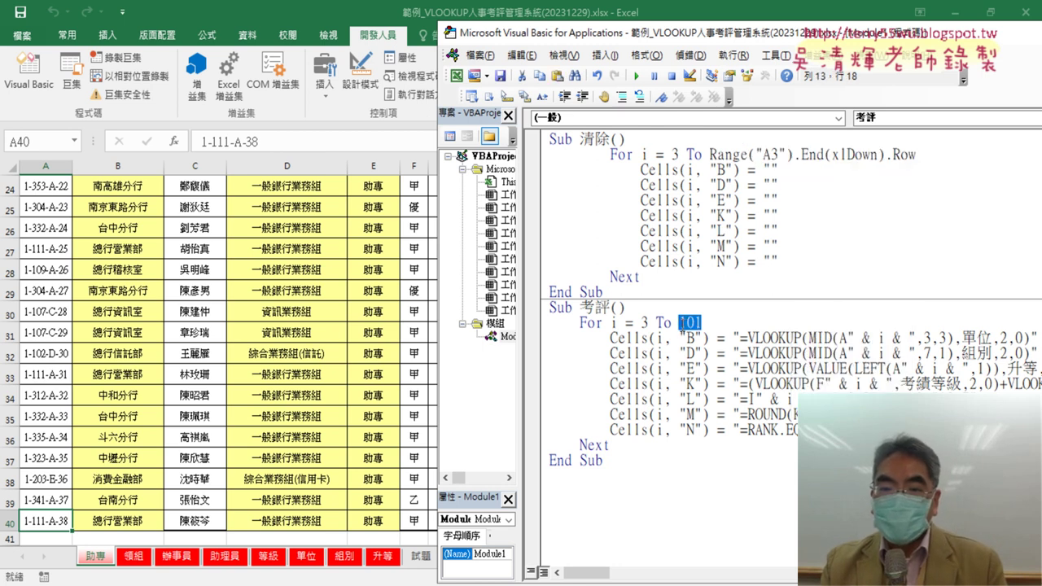
pyautogui.rightClick(695, 331)
pyautogui.click(720, 101)
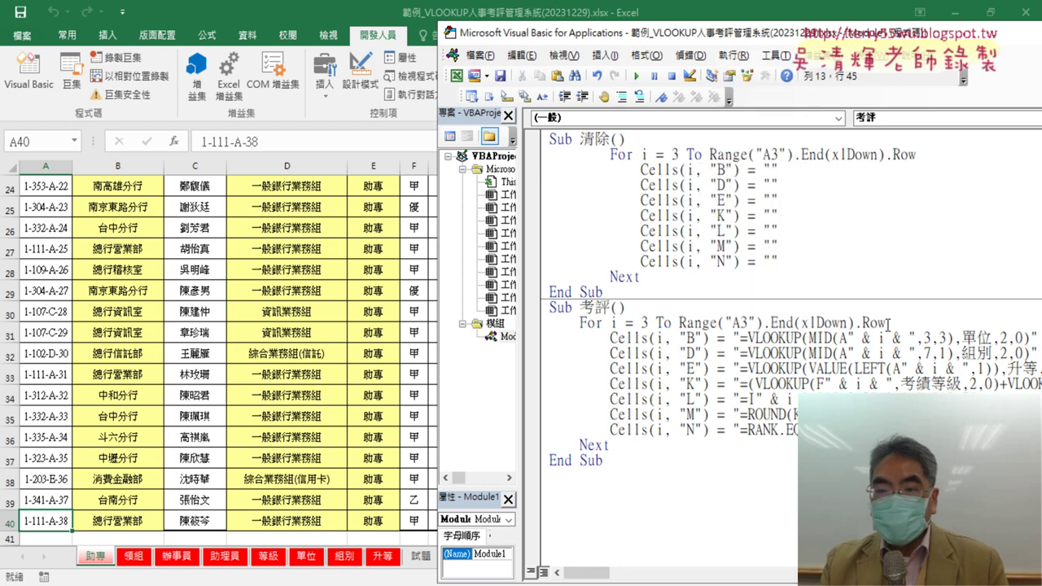
pyautogui.moveTo(888, 323); pyautogui.dragTo(679, 323)
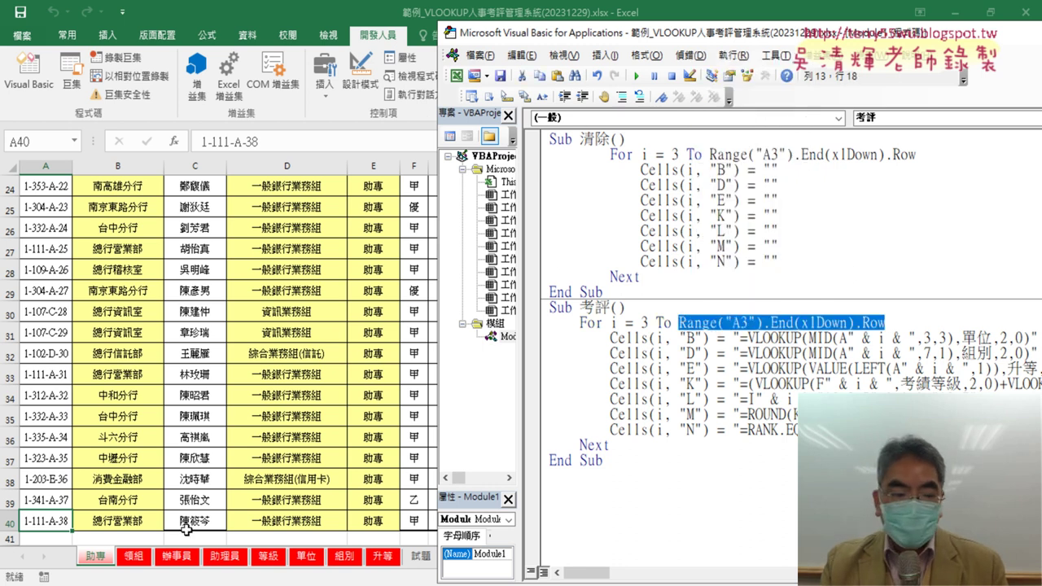
# Inspect the 考評 and 清除 button shapes on 助專, then move to the 領組 sheet
pyautogui.click(92, 562)
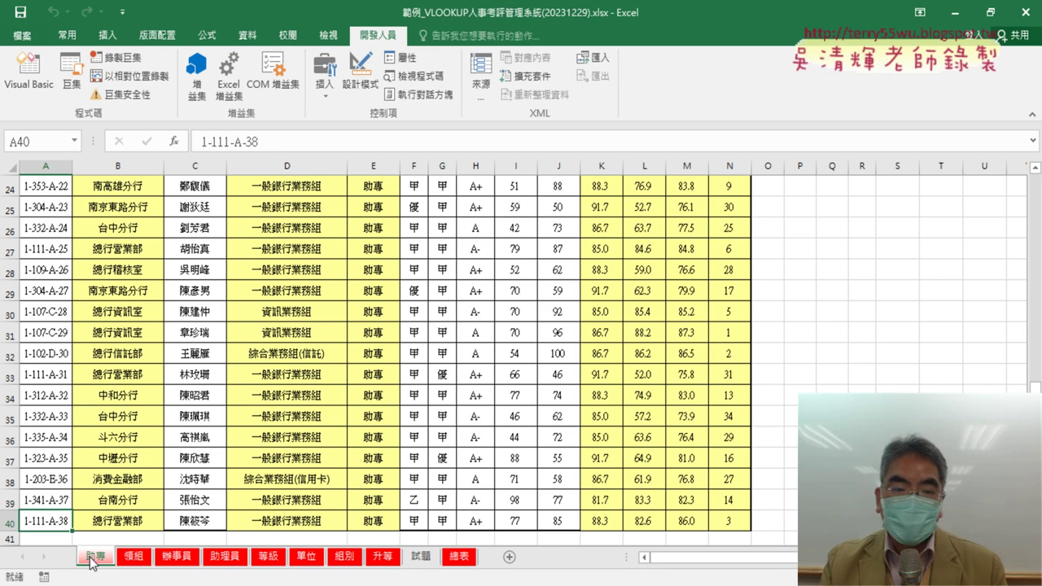
pyautogui.scroll(8, 652, 367)
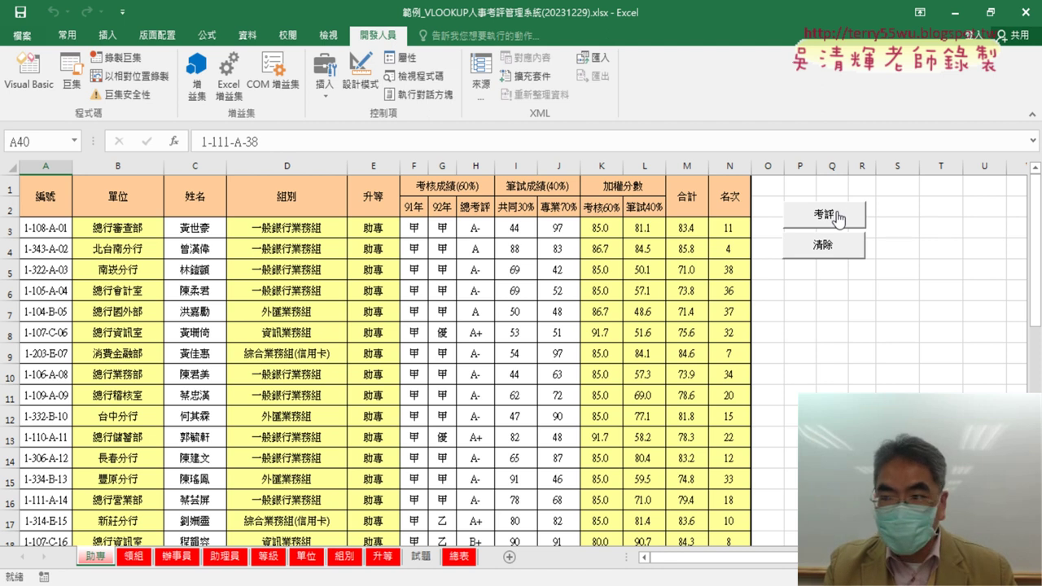
pyautogui.keyDown('ctrl'); pyautogui.click(847, 215); pyautogui.keyUp('ctrl')
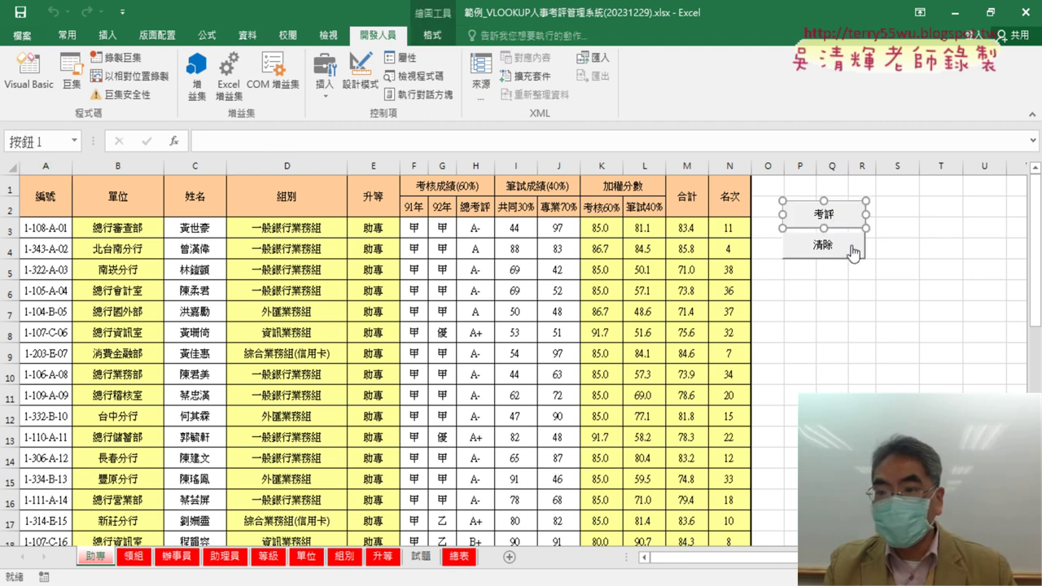
pyautogui.keyDown('ctrl'); pyautogui.click(850, 245); pyautogui.keyUp('ctrl')
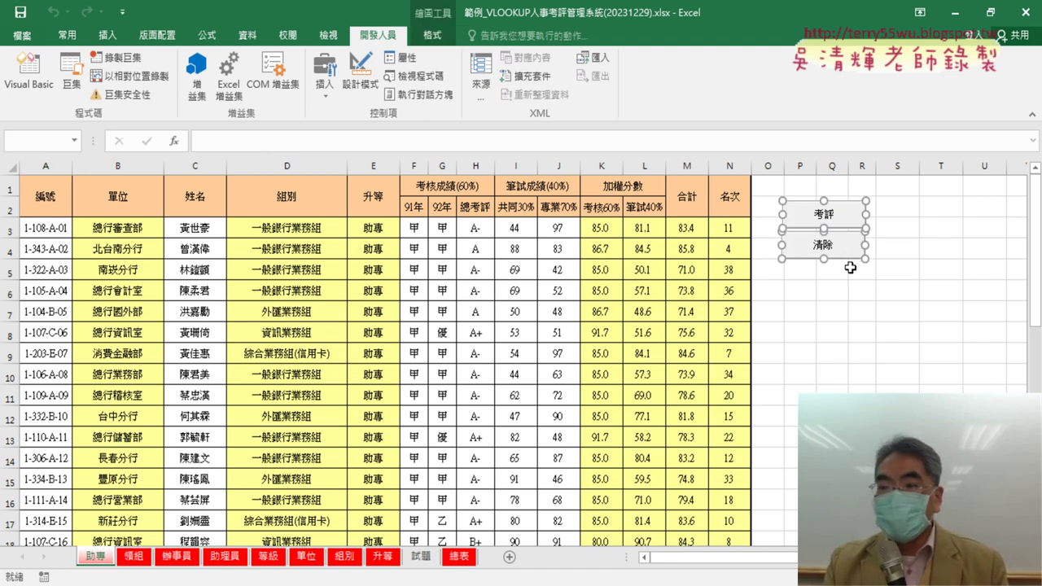
pyautogui.click(883, 319)
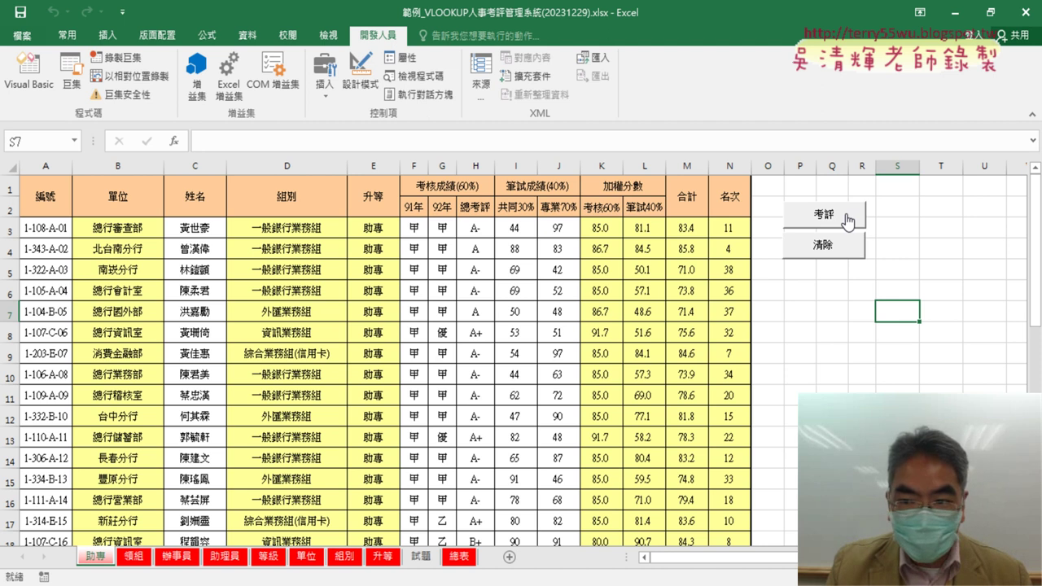
pyautogui.keyDown('ctrl'); pyautogui.click(848, 221); pyautogui.keyUp('ctrl')
pyautogui.keyDown('ctrl'); pyautogui.click(840, 257); pyautogui.keyUp('ctrl')
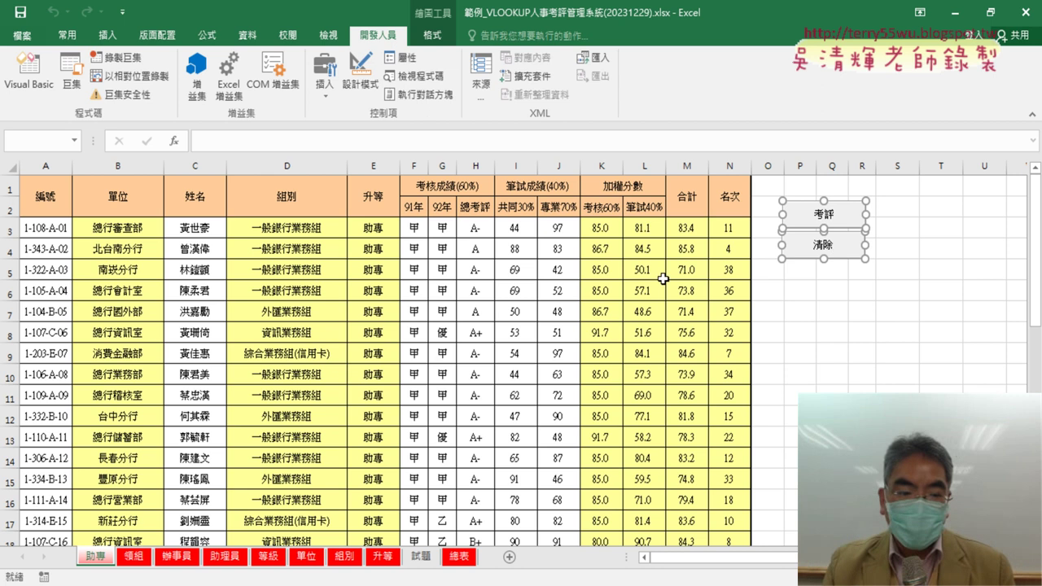
pyautogui.click(135, 557)
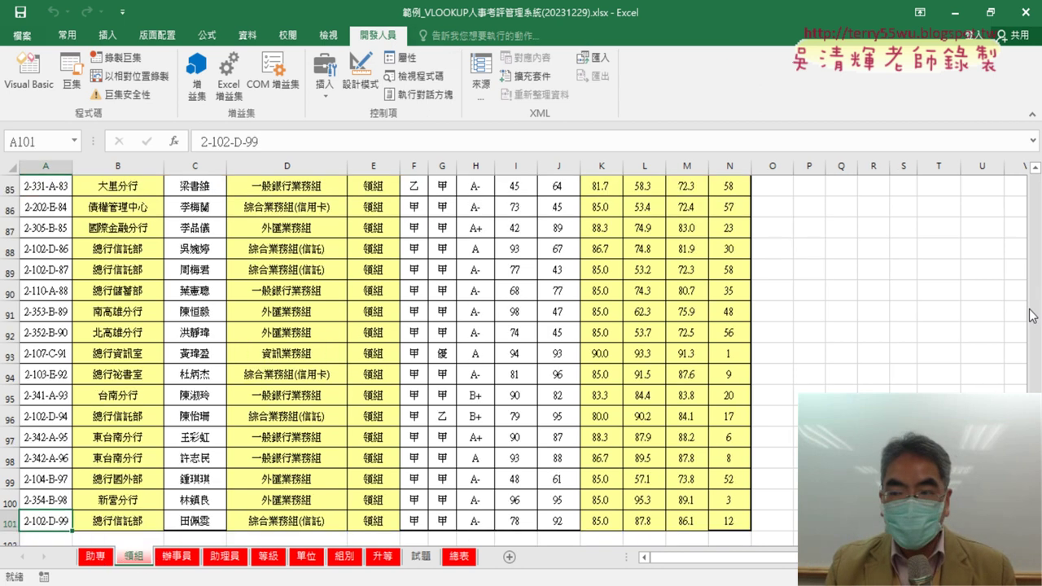
# Review 清除's last-row expression, then step into the 考評 macro with F8 from 領組
pyautogui.scroll(20, 513, 358)
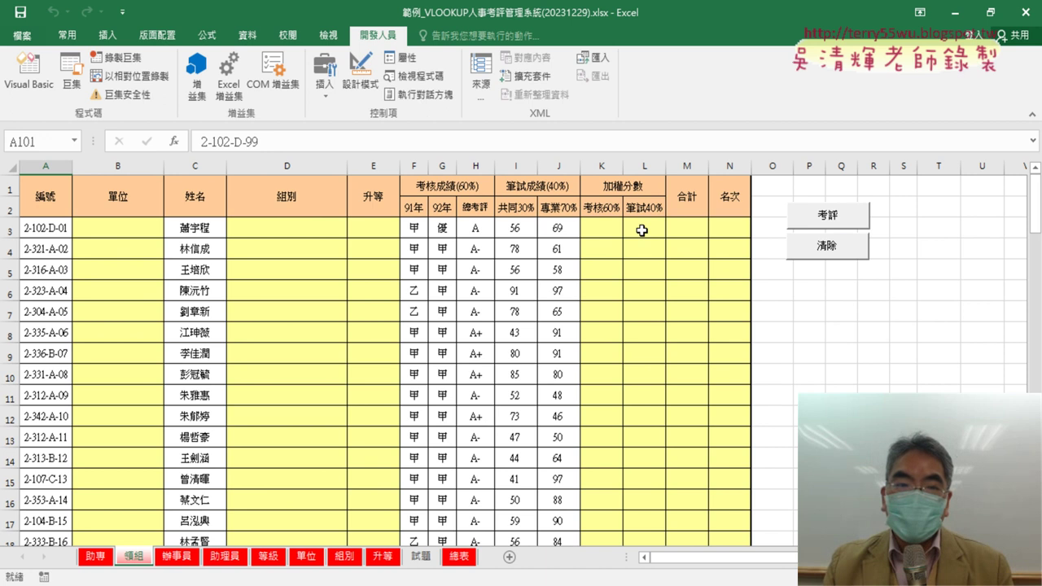
pyautogui.click(29, 72)
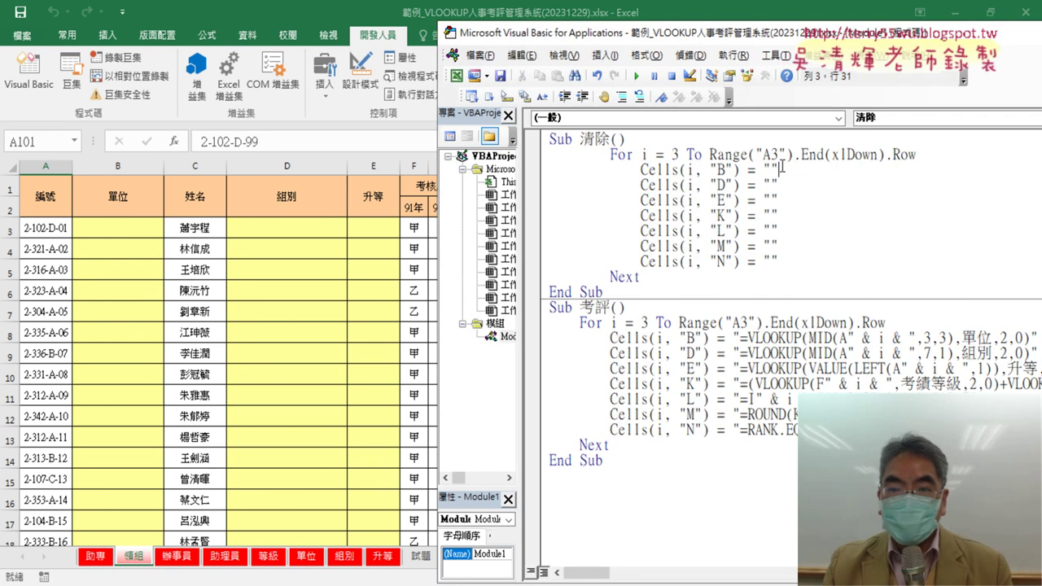
pyautogui.moveTo(709, 154); pyautogui.dragTo(918, 155)
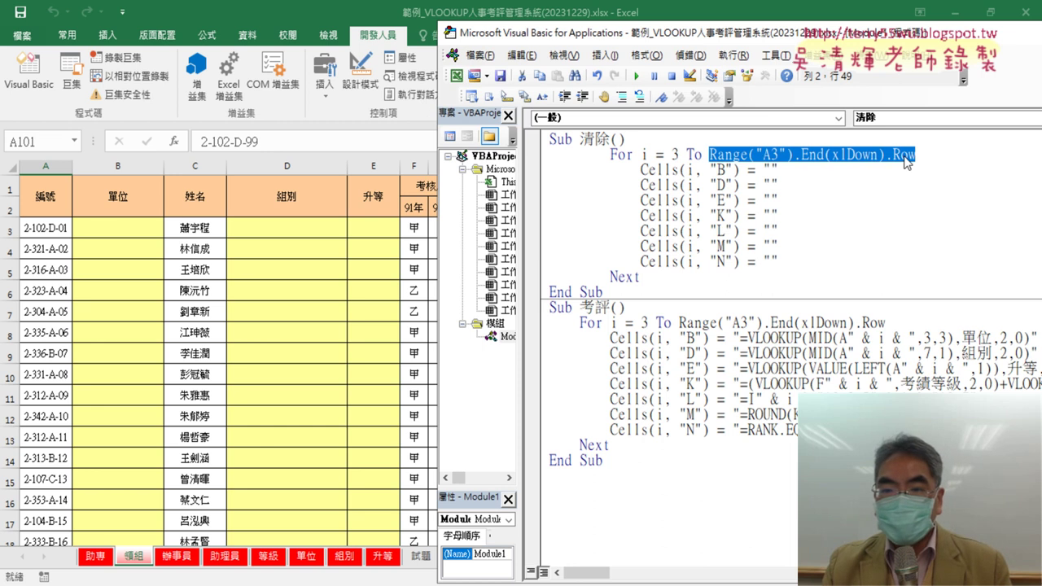
pyautogui.click(639, 181)
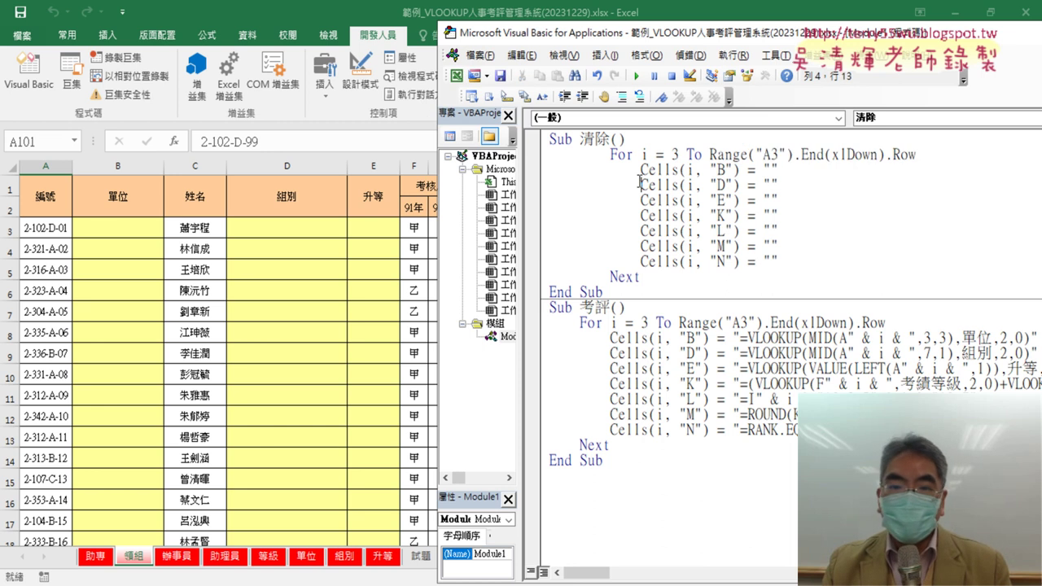
pyautogui.click(367, 243)
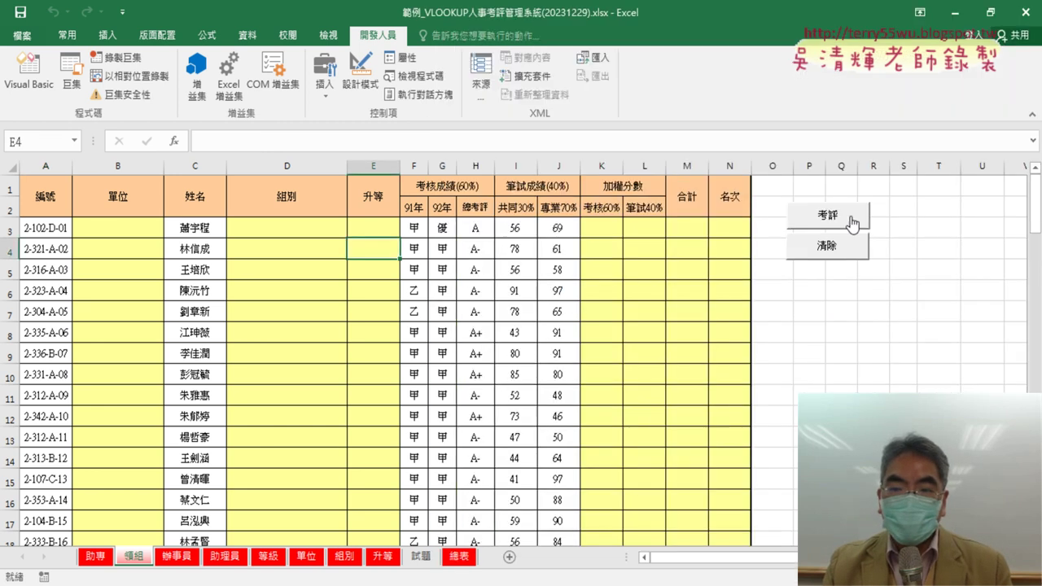
pyautogui.click(28, 72)
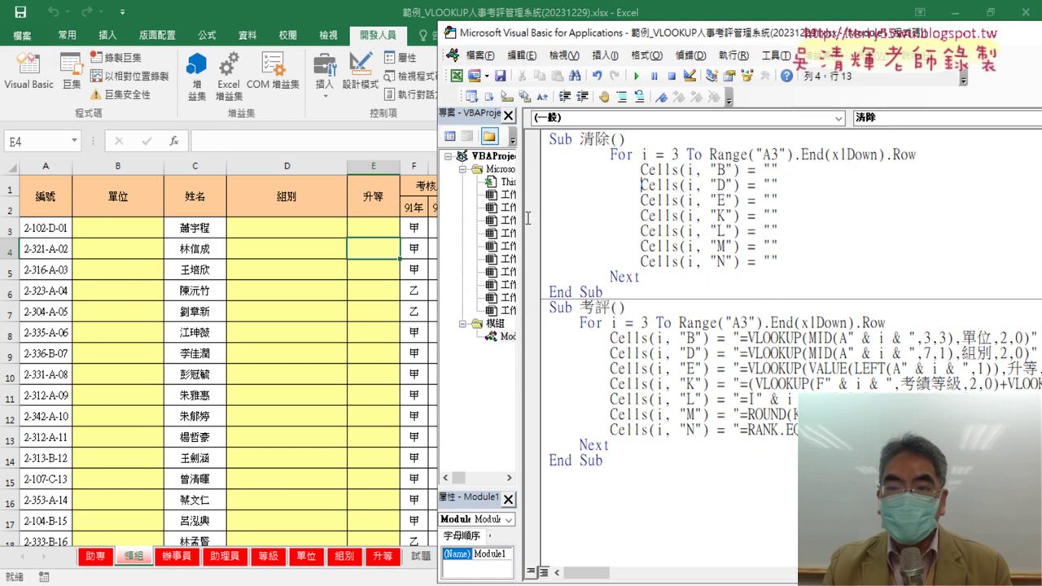
pyautogui.click(754, 336)
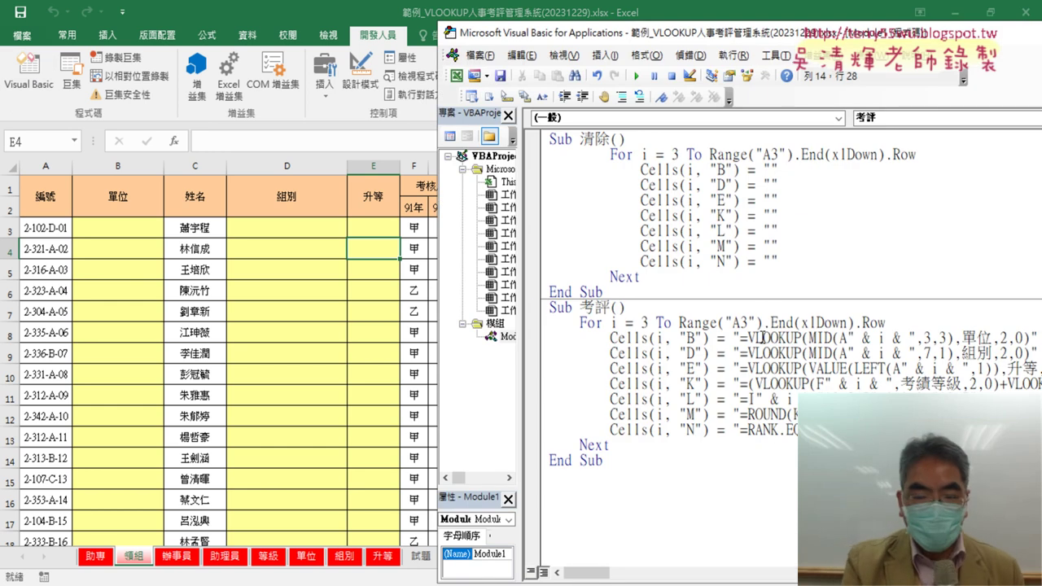
pyautogui.press('F8')
pyautogui.press('F8')
pyautogui.press('F8')
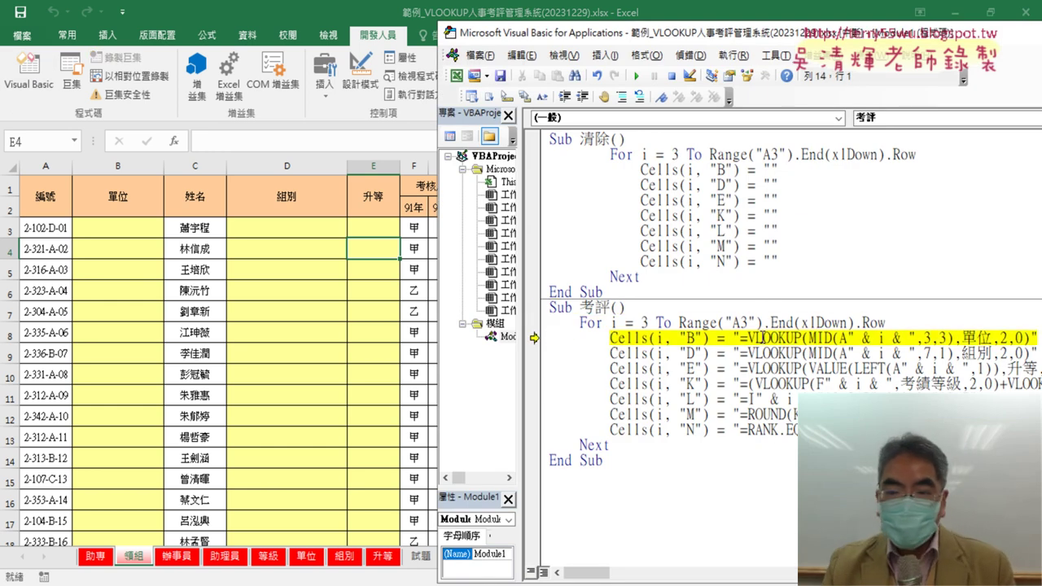
pyautogui.moveTo(689, 323)
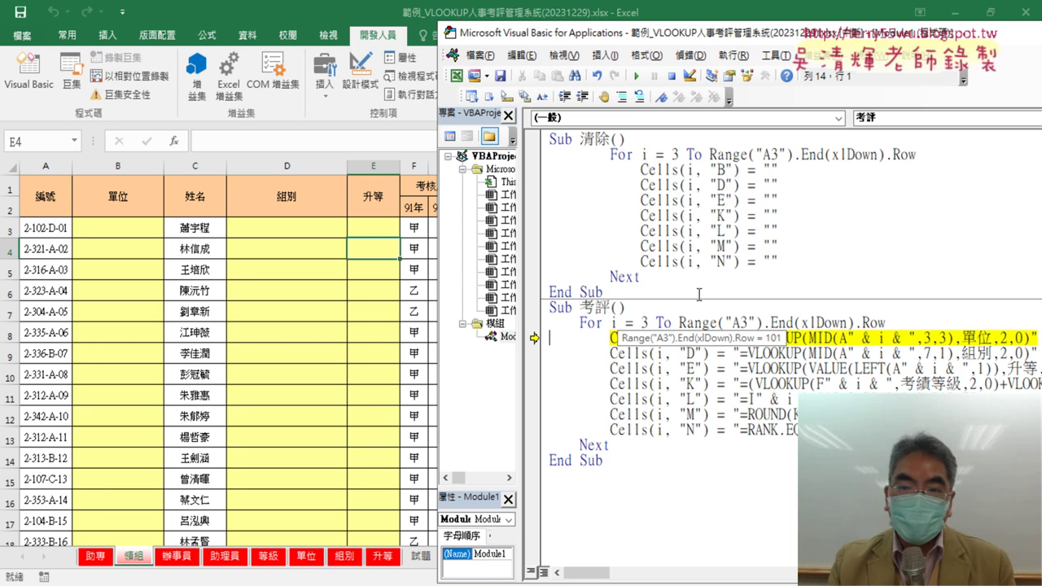
pyautogui.press('F5')
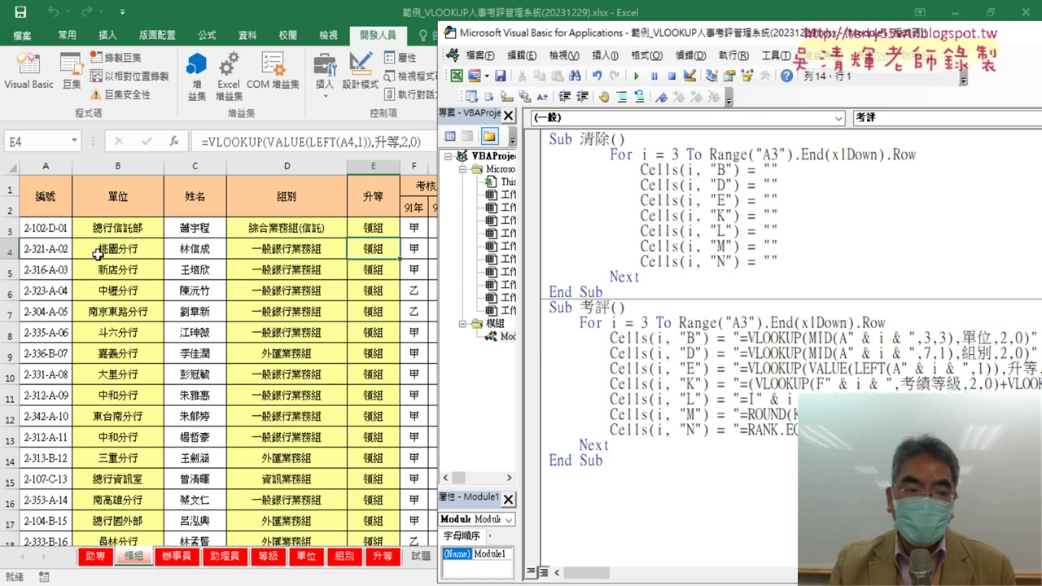
pyautogui.click(99, 229)
pyautogui.scroll(-4, 99, 229)
pyautogui.scroll(-4, 139, 307)
pyautogui.scroll(-5, 140, 308)
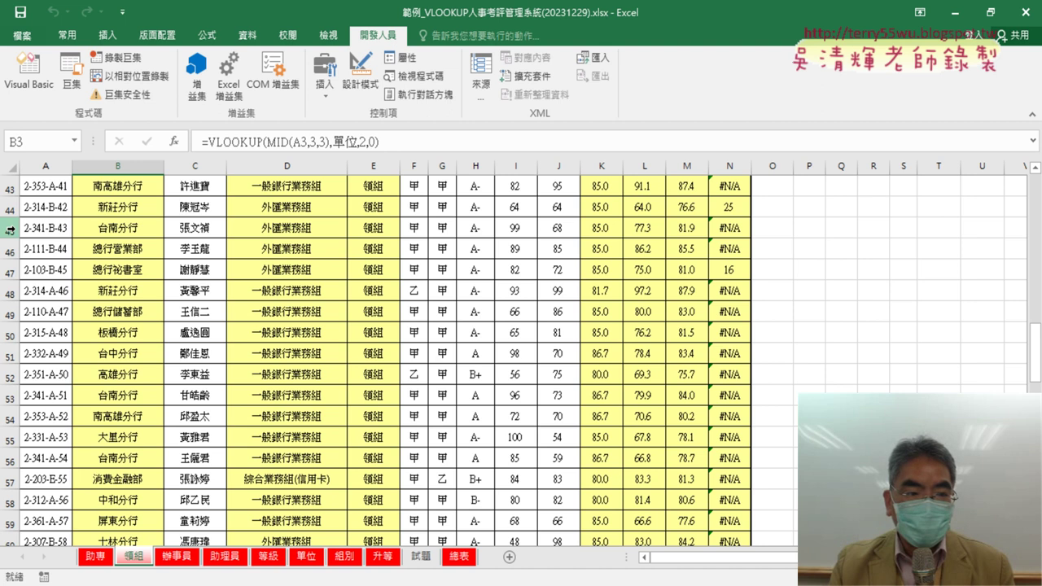
pyautogui.scroll(2, 11, 244)
pyautogui.moveTo(13, 257); pyautogui.dragTo(12, 459)
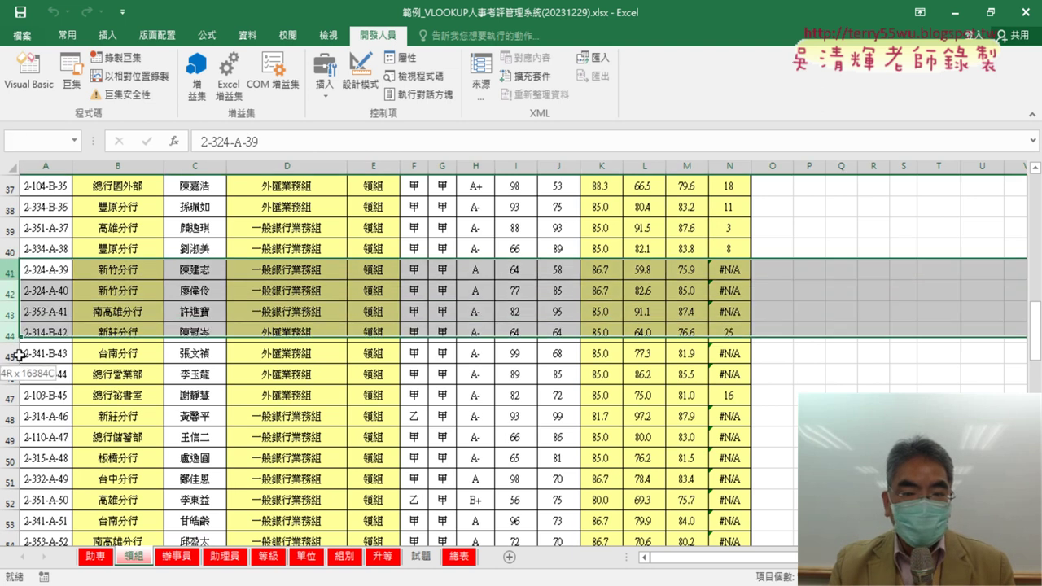
pyautogui.scroll(-2, 12, 459)
pyautogui.scroll(-3, 12, 458)
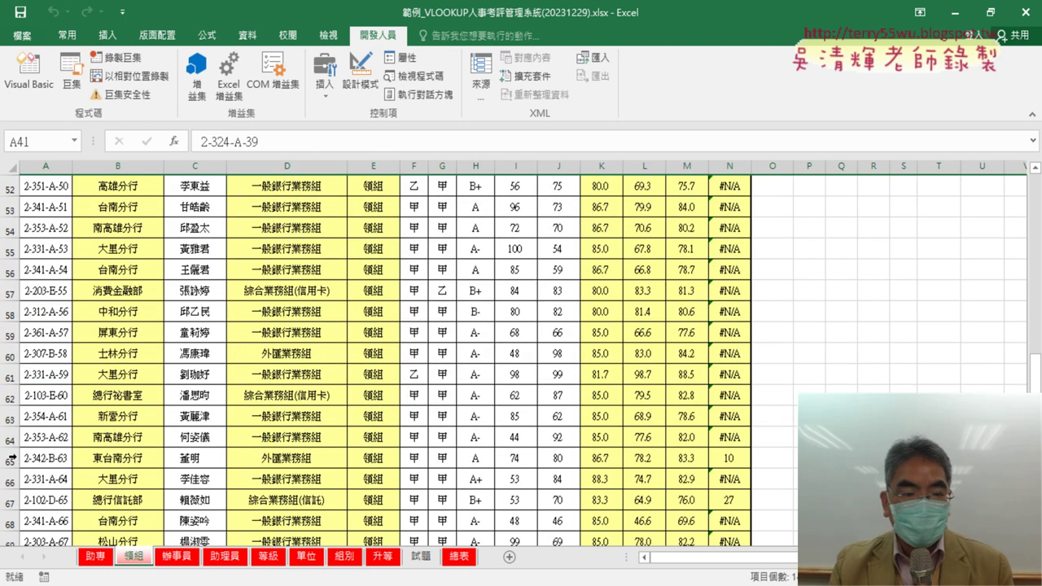
pyautogui.scroll(-5, 11, 458)
pyautogui.scroll(-5, 11, 459)
pyautogui.scroll(-3, 11, 458)
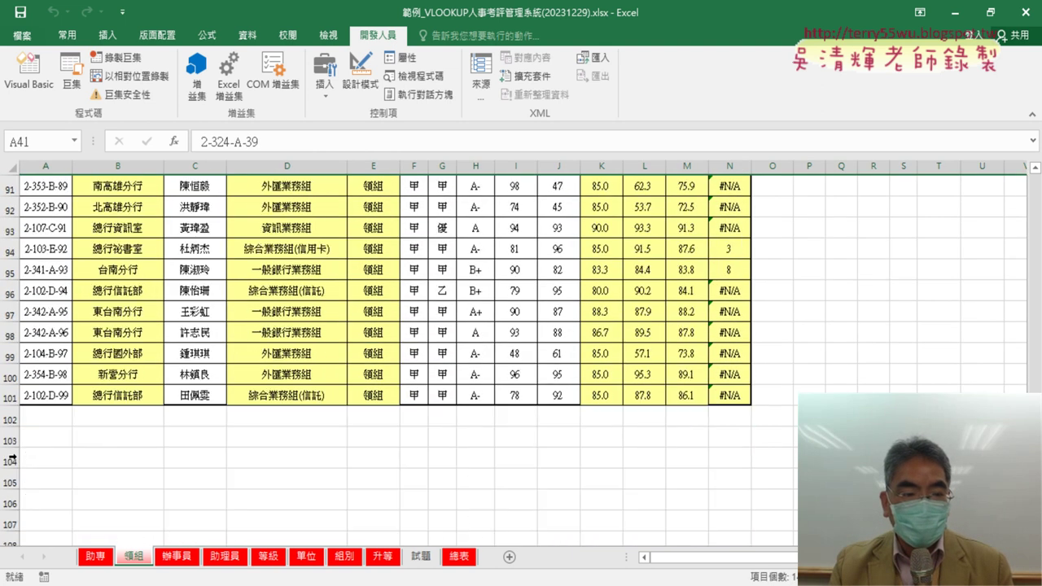
pyautogui.click(9, 395)
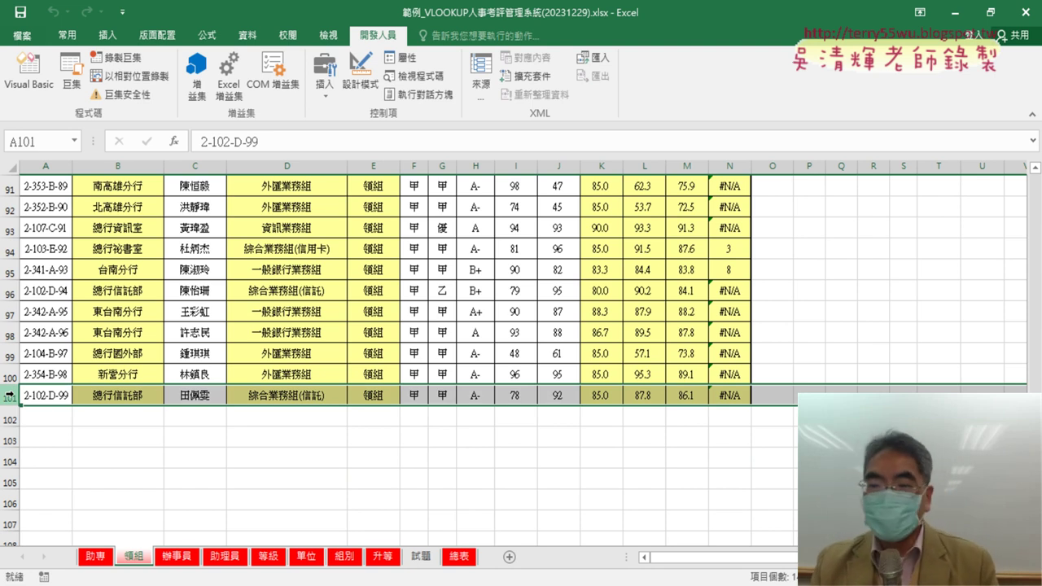
pyautogui.scroll(20, 740, 228)
pyautogui.scroll(10, 740, 228)
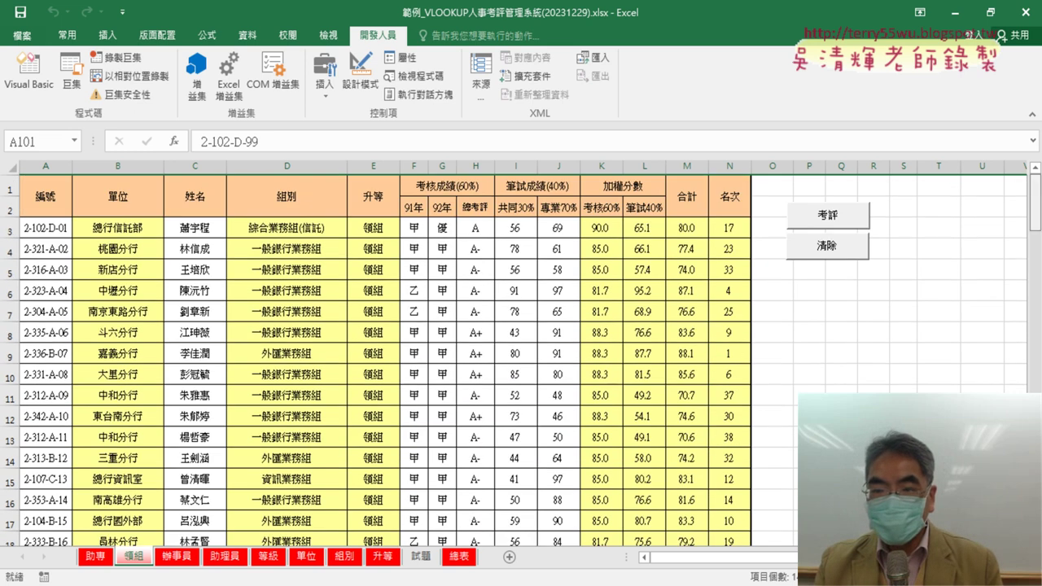
# Inspect N3's RANK.EQ arguments, noting the Ref range M$3:M$40 stops at row 40
pyautogui.click(739, 228)
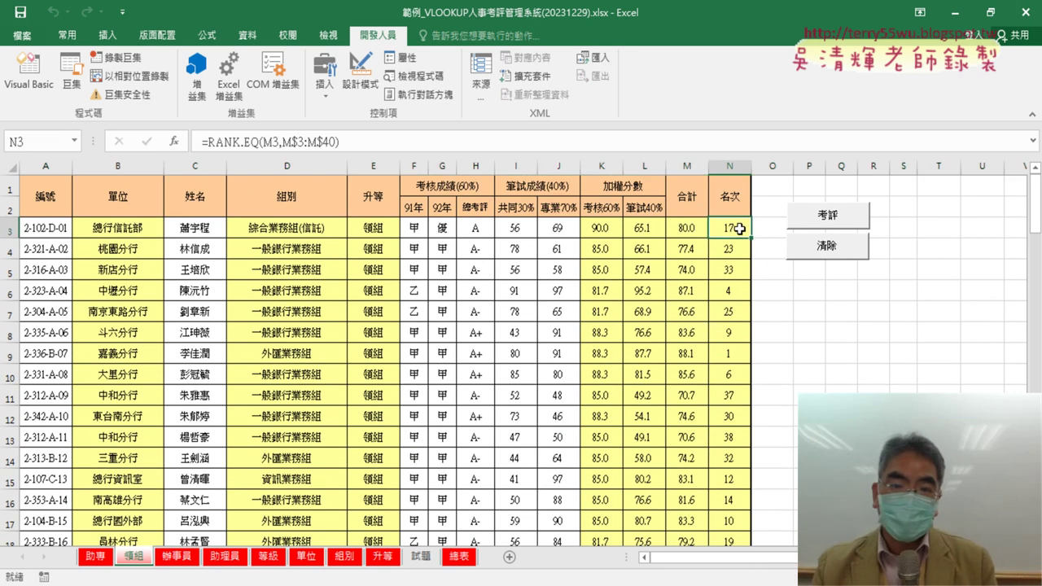
pyautogui.click(212, 142)
pyautogui.click(180, 140)
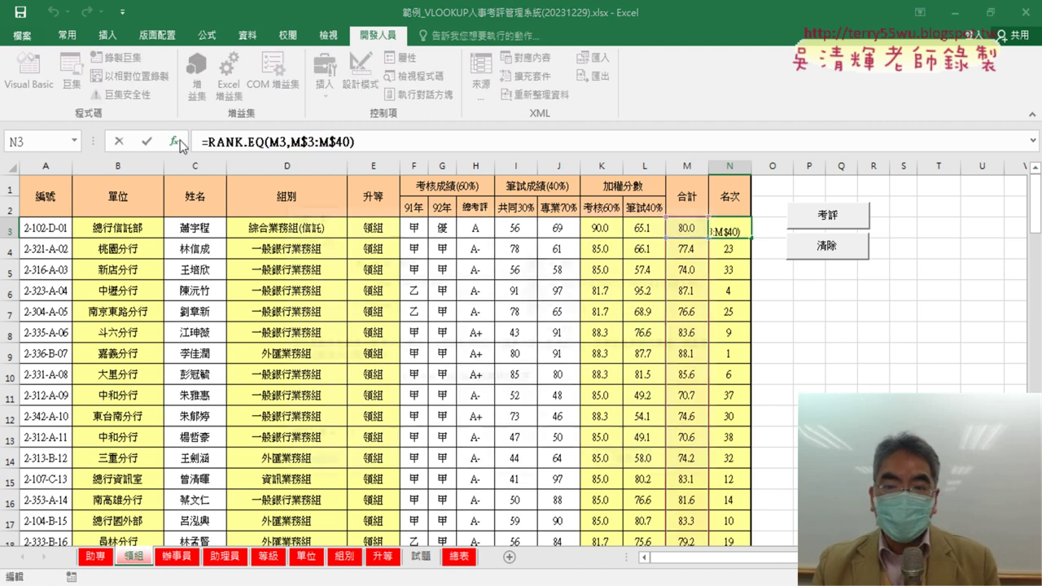
pyautogui.doubleClick(449, 280)
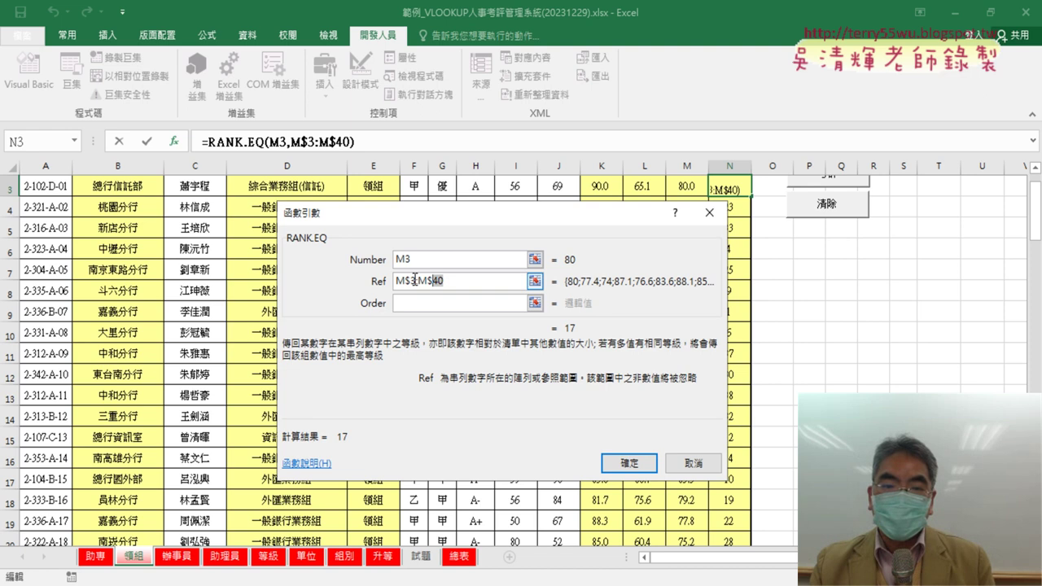
pyautogui.moveTo(641, 230); pyautogui.dragTo(473, 209)
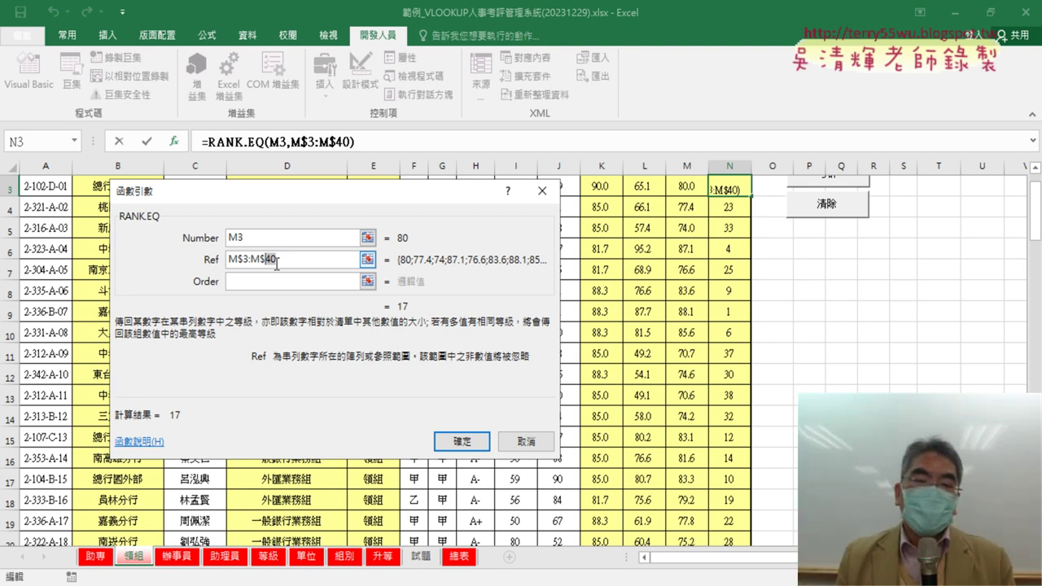
pyautogui.click(526, 441)
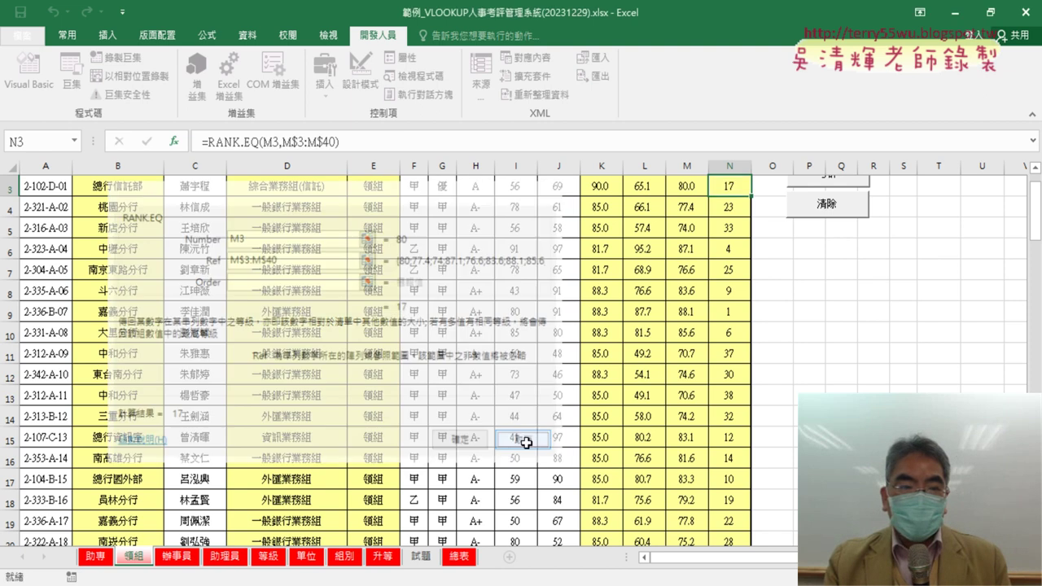
pyautogui.click(33, 77)
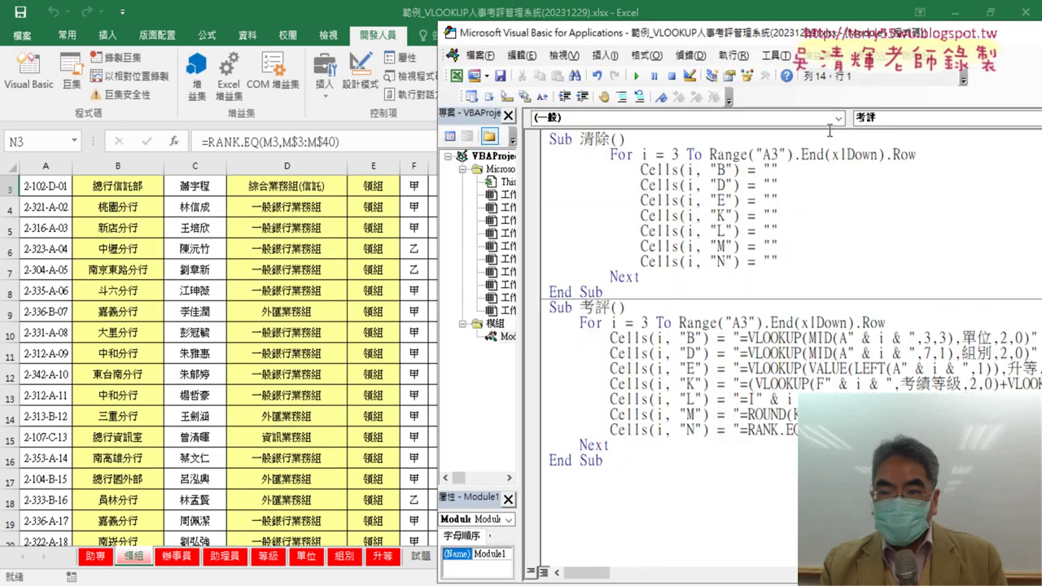
# Locate the fixed 40 in the M$40 reference of 考評's RANK.EQ line
pyautogui.moveTo(709, 154); pyautogui.dragTo(917, 154)
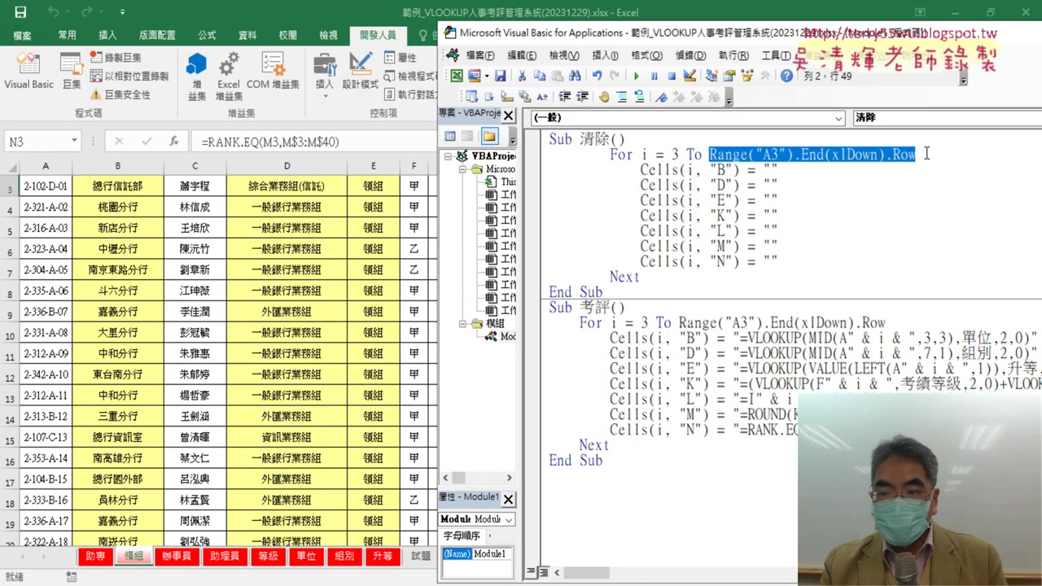
pyautogui.moveTo(871, 32); pyautogui.dragTo(590, 32)
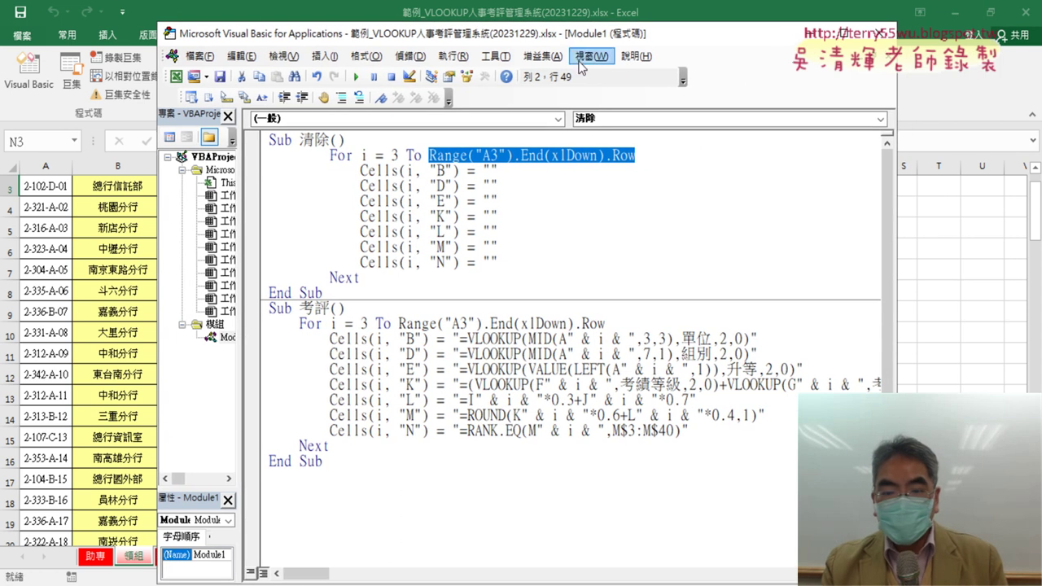
pyautogui.doubleClick(666, 430)
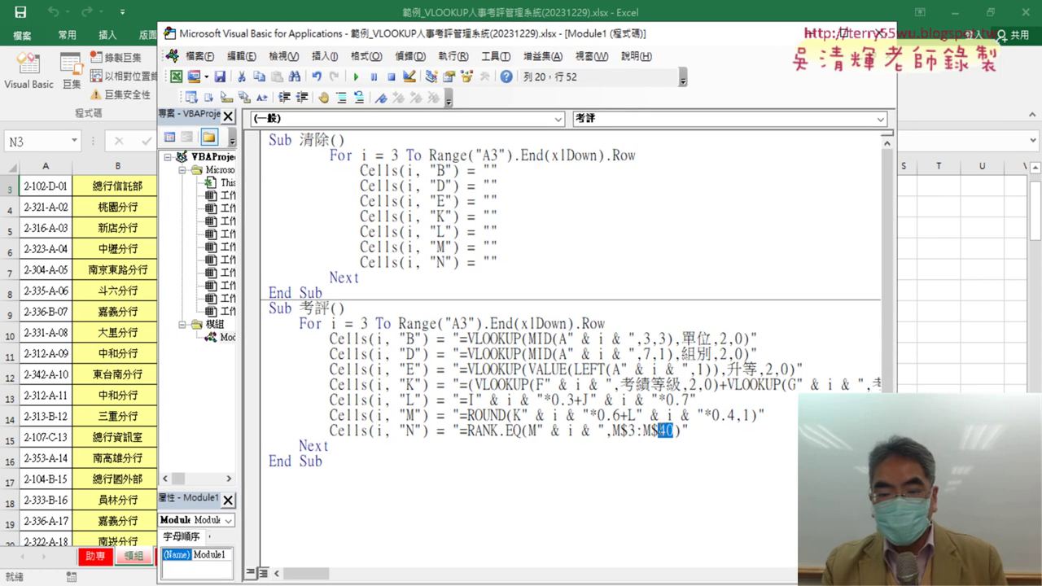
pyautogui.click(423, 324)
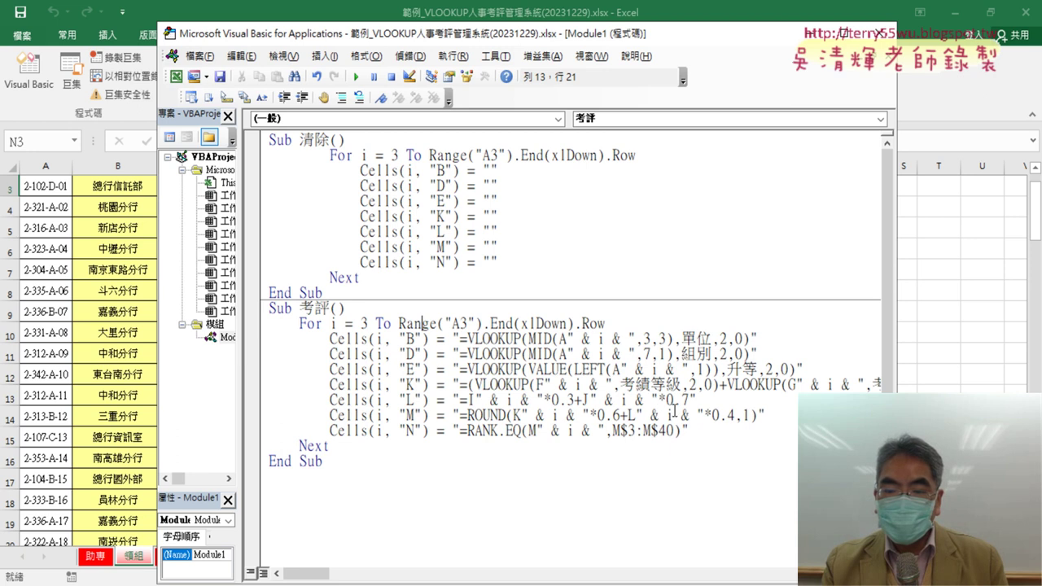
pyautogui.moveTo(658, 430); pyautogui.dragTo(665, 430)
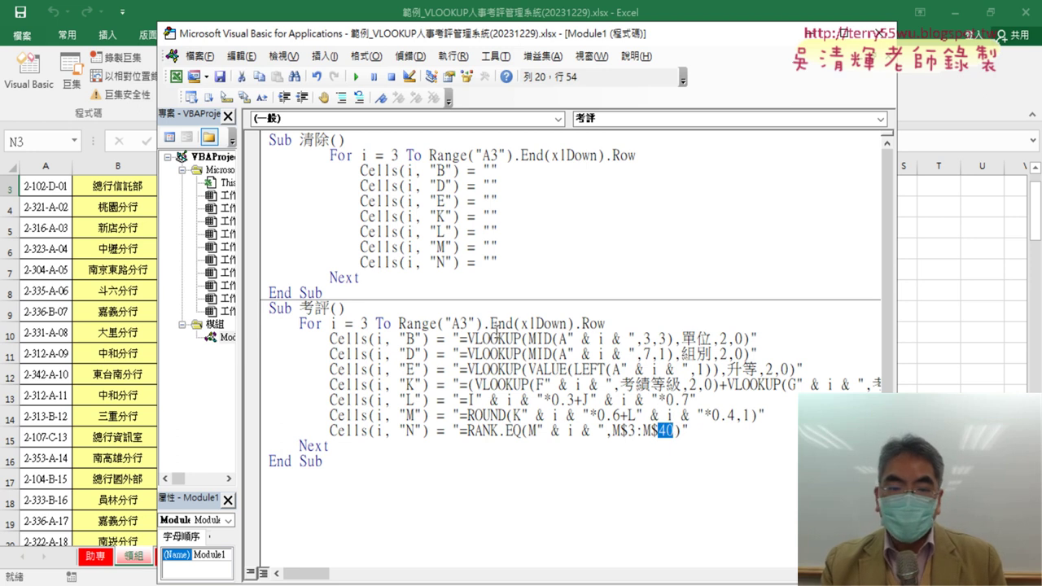
# Add r = Range("A3").End(xlDown).Row above 考評's loop and change it to For i = 3 To r
pyautogui.click(348, 308)
pyautogui.press('Return')
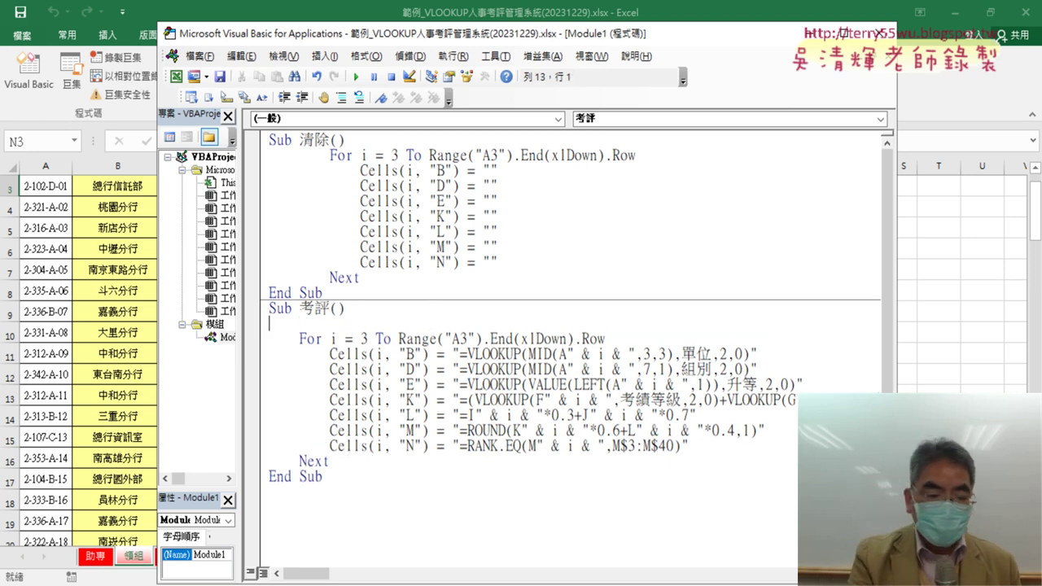
pyautogui.press('Tab')
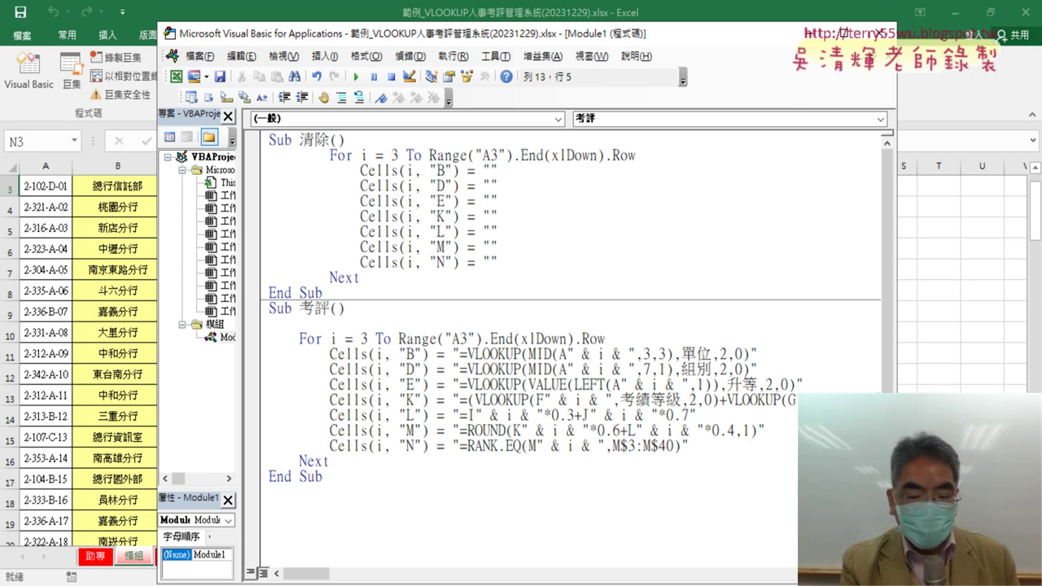
pyautogui.write('r')
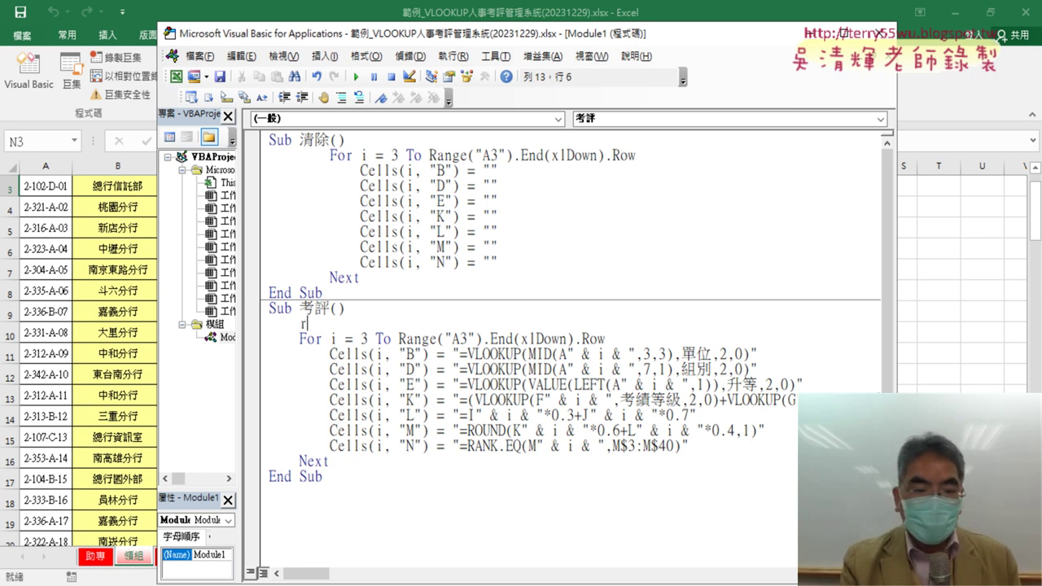
pyautogui.write('=')
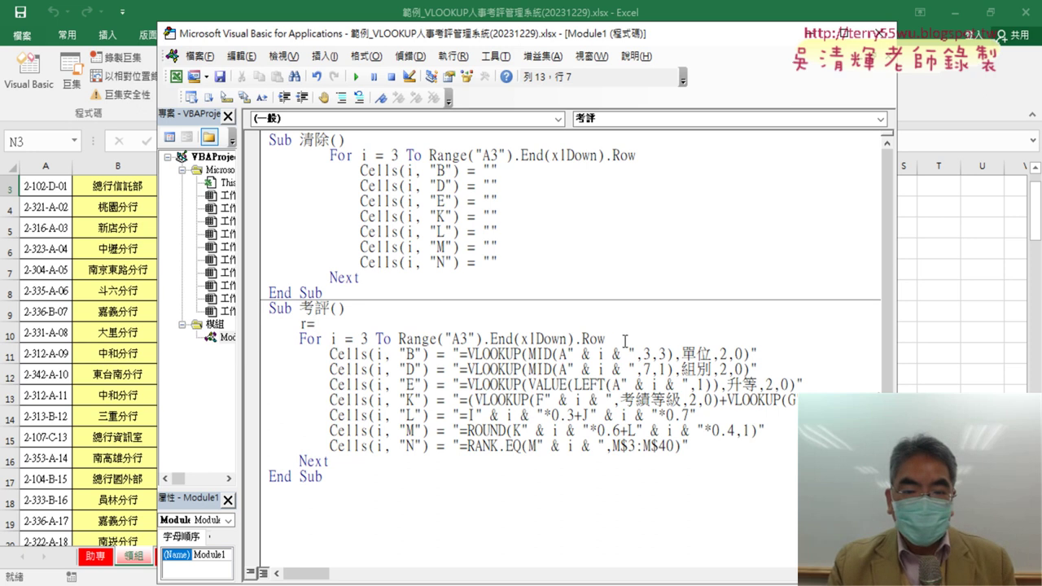
pyautogui.click(624, 340)
pyautogui.click(503, 368)
pyautogui.moveTo(606, 339)
pyautogui.mouseDown()
pyautogui.moveTo(398, 339)
pyautogui.moveTo(358, 324)
pyautogui.mouseUp()
pyautogui.click(417, 346)
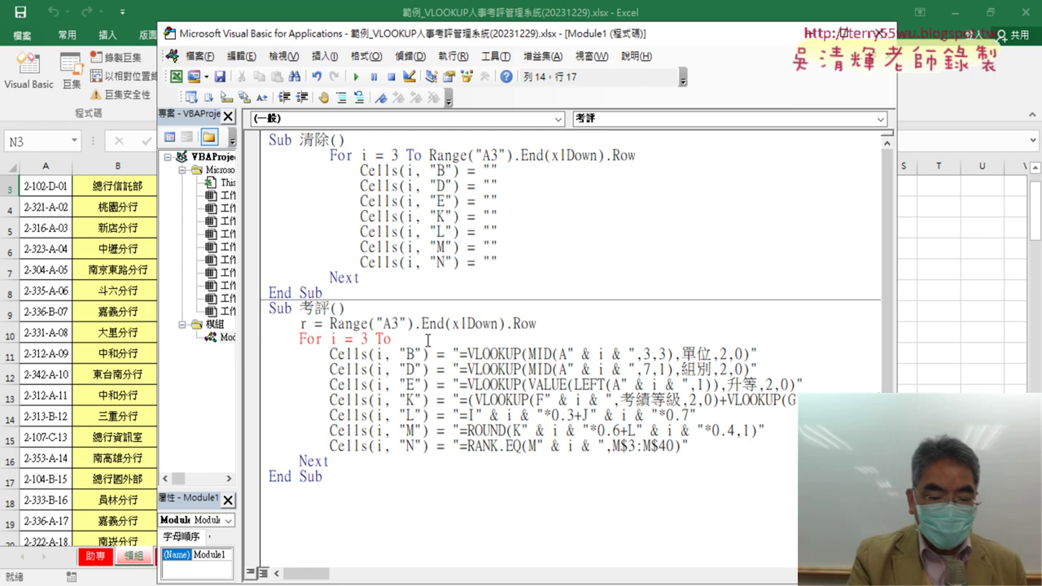
pyautogui.write(' r')
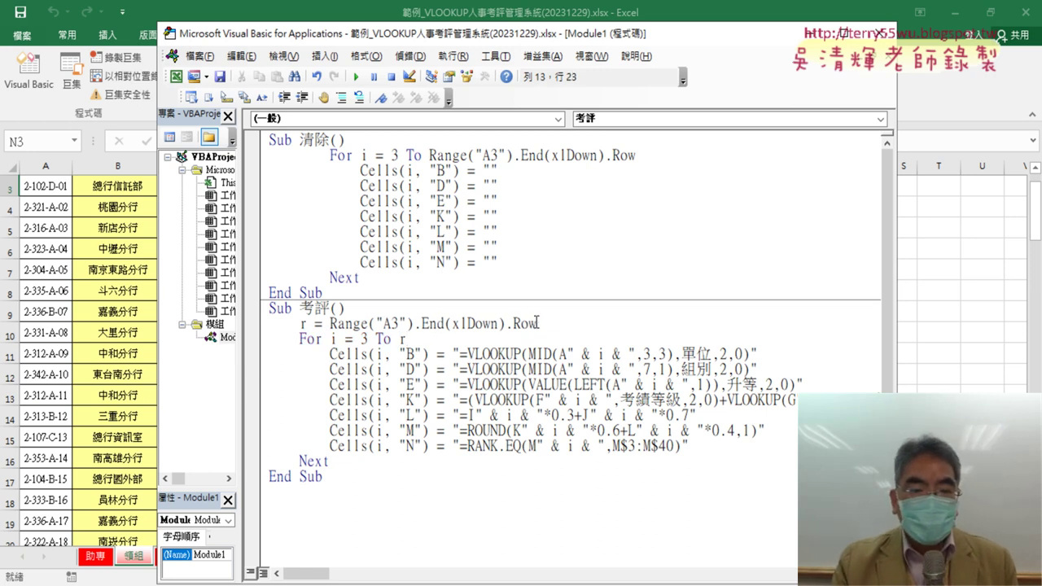
# Verify r is assigned the last row and ends the loop, and select the 40 in M$40
pyautogui.moveTo(537, 323); pyautogui.dragTo(362, 323)
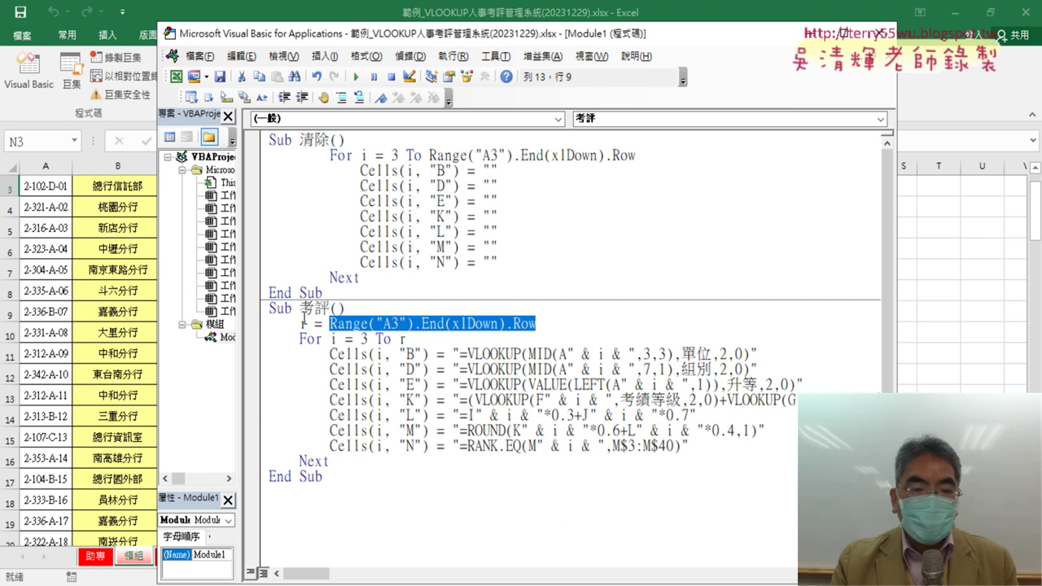
pyautogui.doubleClick(303, 324)
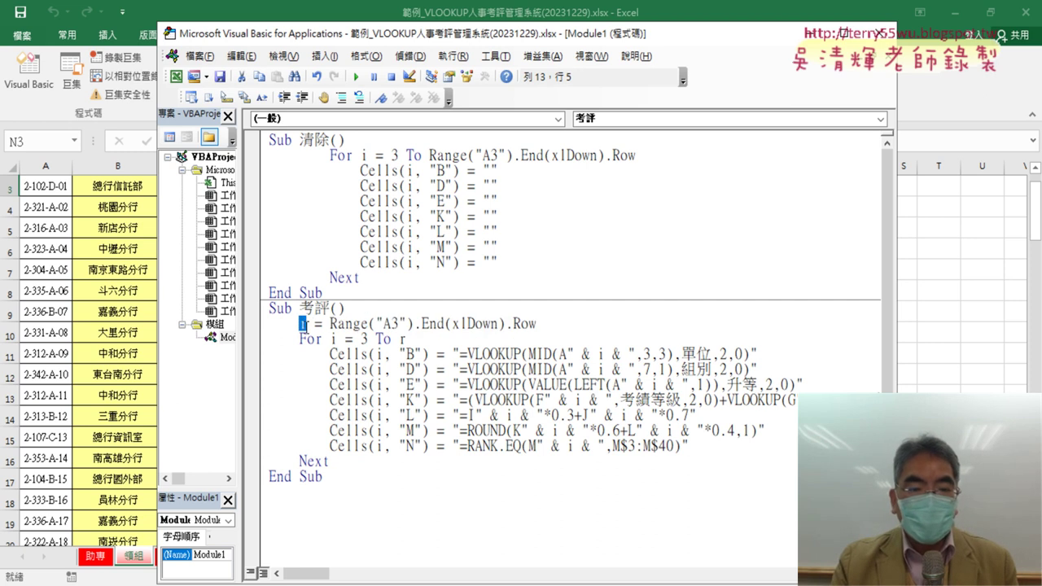
pyautogui.click(401, 339)
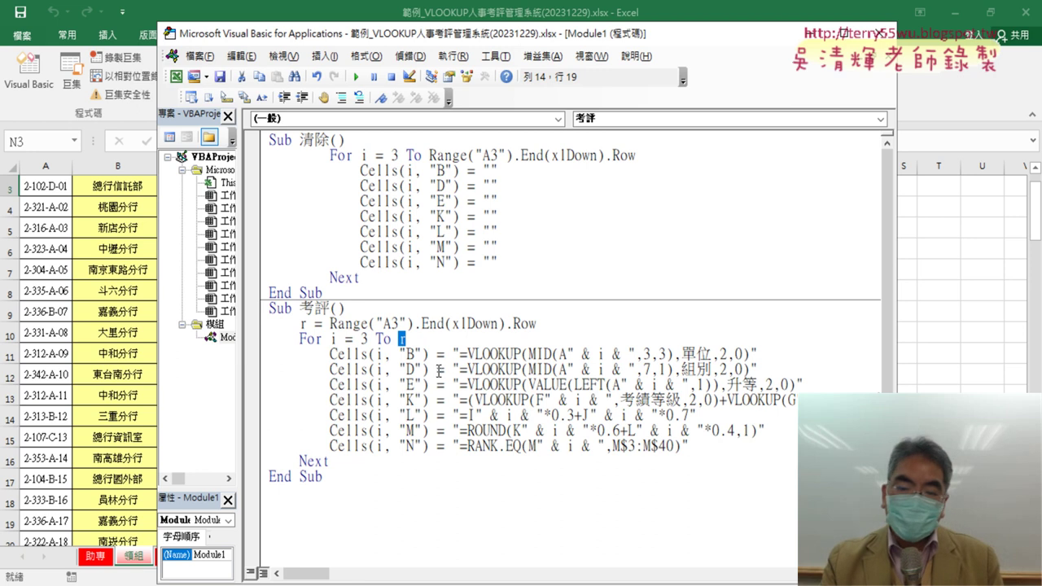
pyautogui.moveTo(658, 446); pyautogui.dragTo(674, 446)
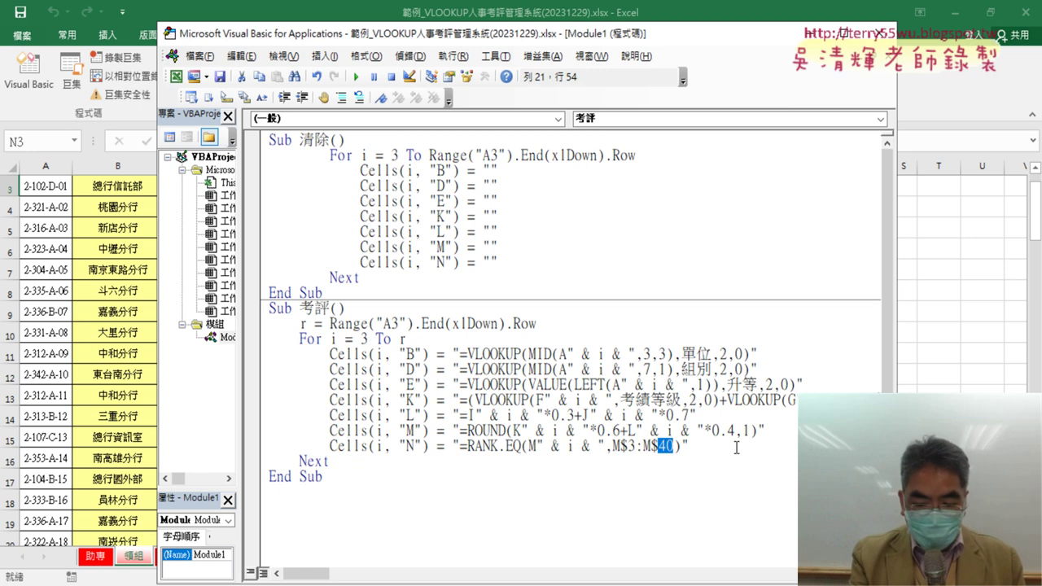
# Replace the 40 in 考評's RANK.EQ string with " & r & " so the range becomes M$3:M$r
pyautogui.write('""')
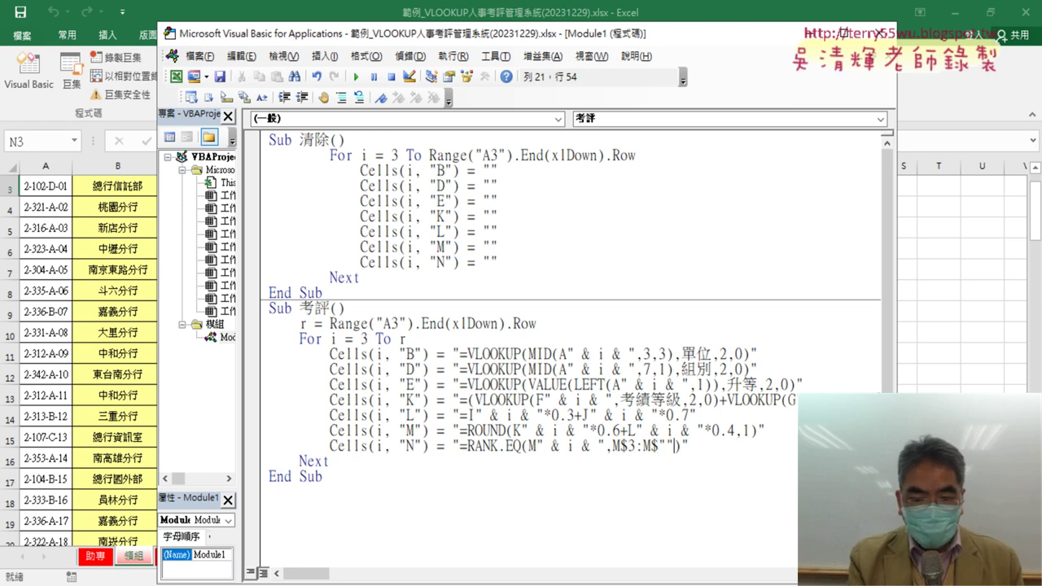
pyautogui.write('&')
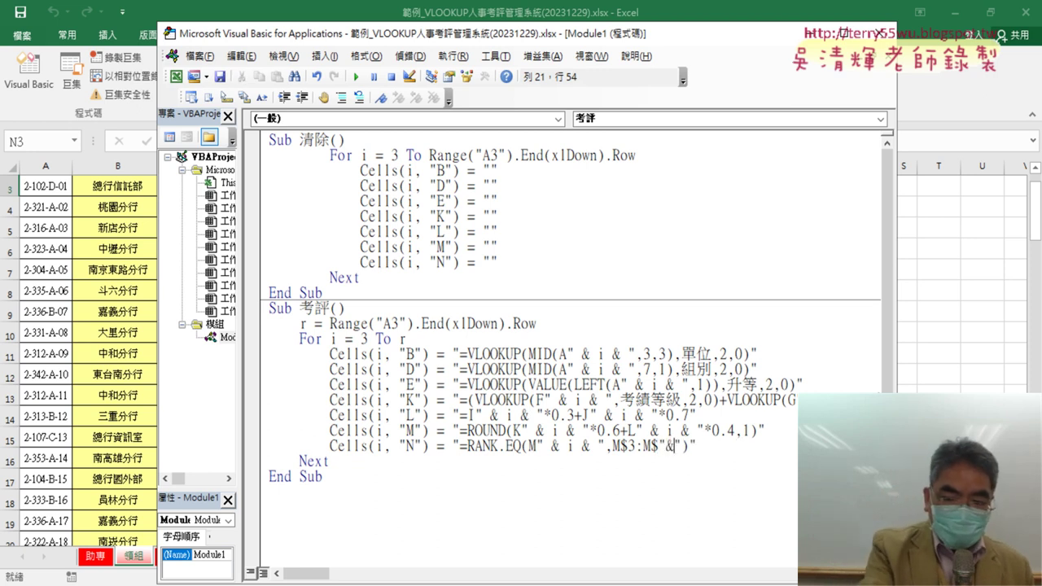
pyautogui.write('&')
pyautogui.click(674, 445)
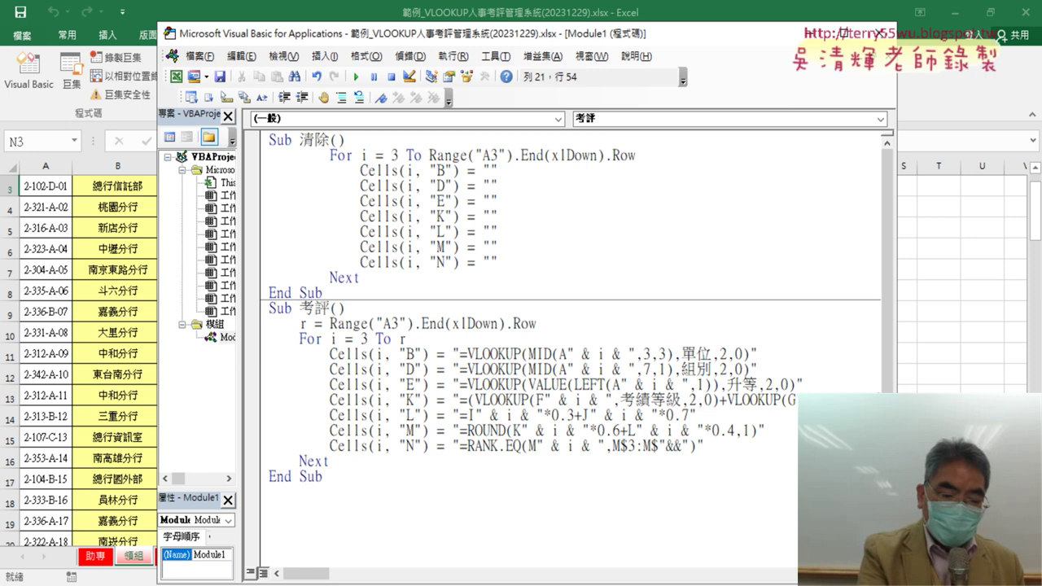
pyautogui.write('r')
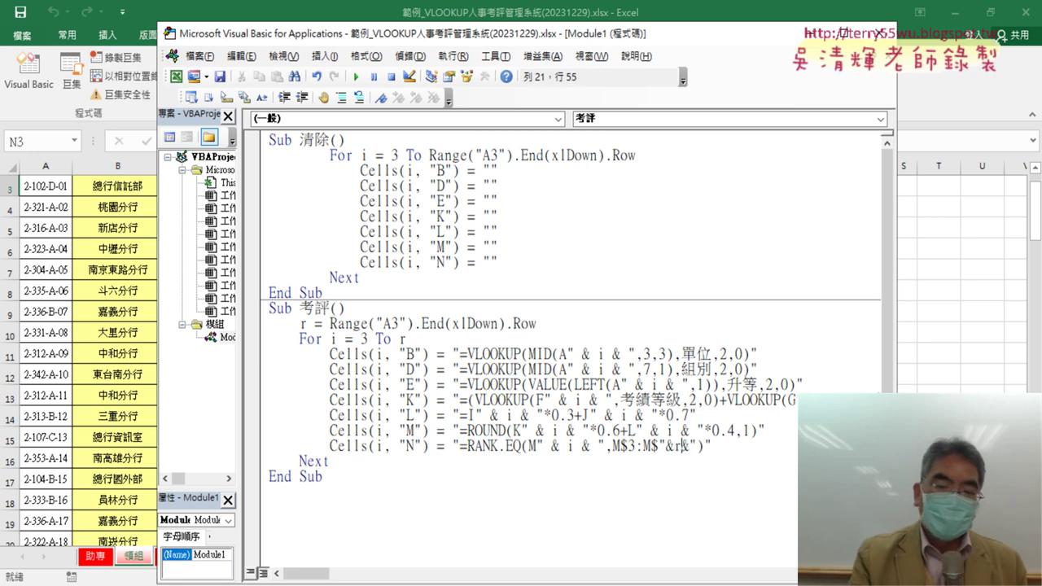
pyautogui.press('Left')
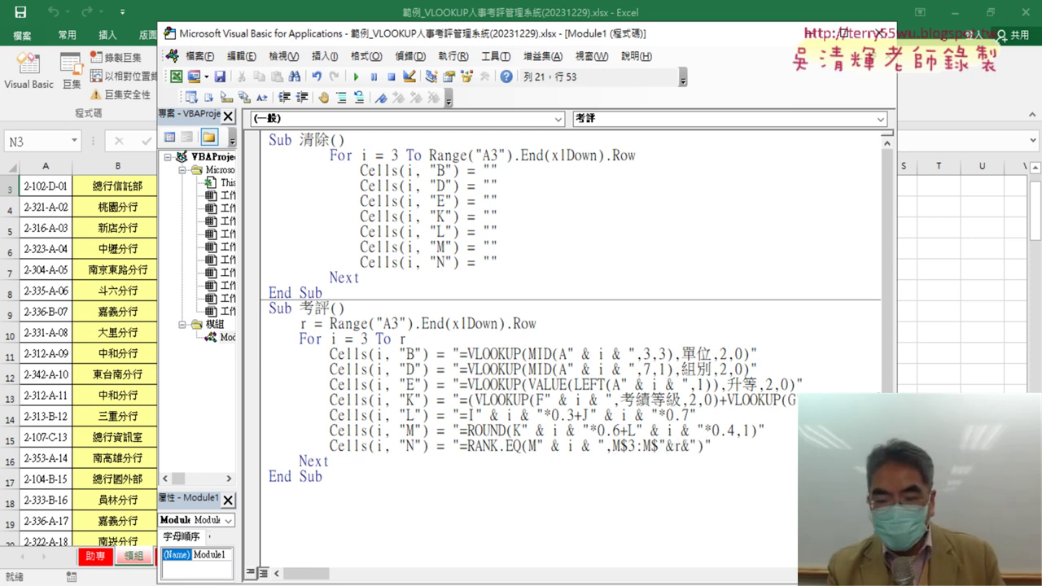
pyautogui.press('Right')
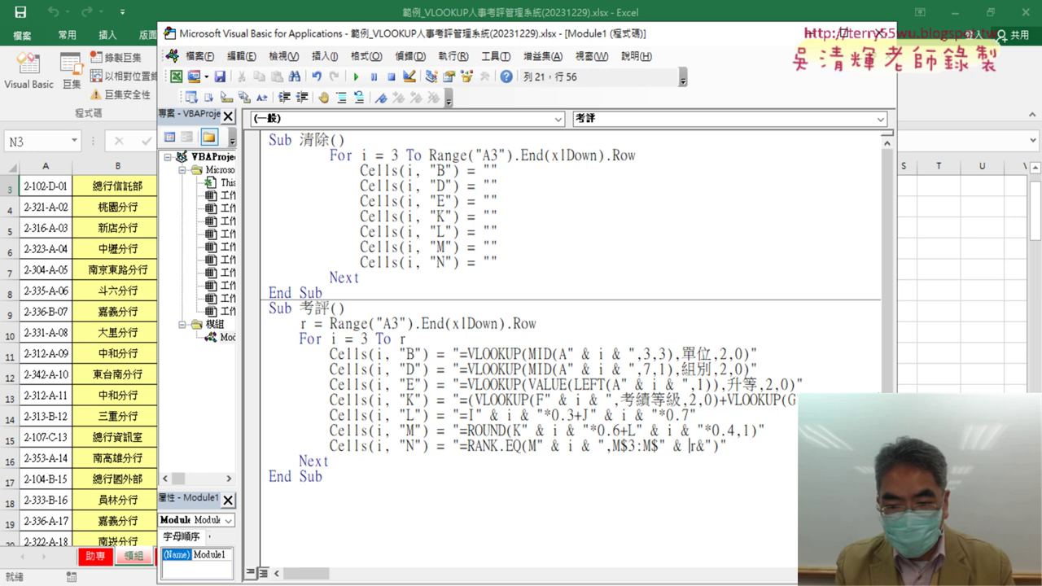
pyautogui.press('Right')
pyautogui.press('Right')
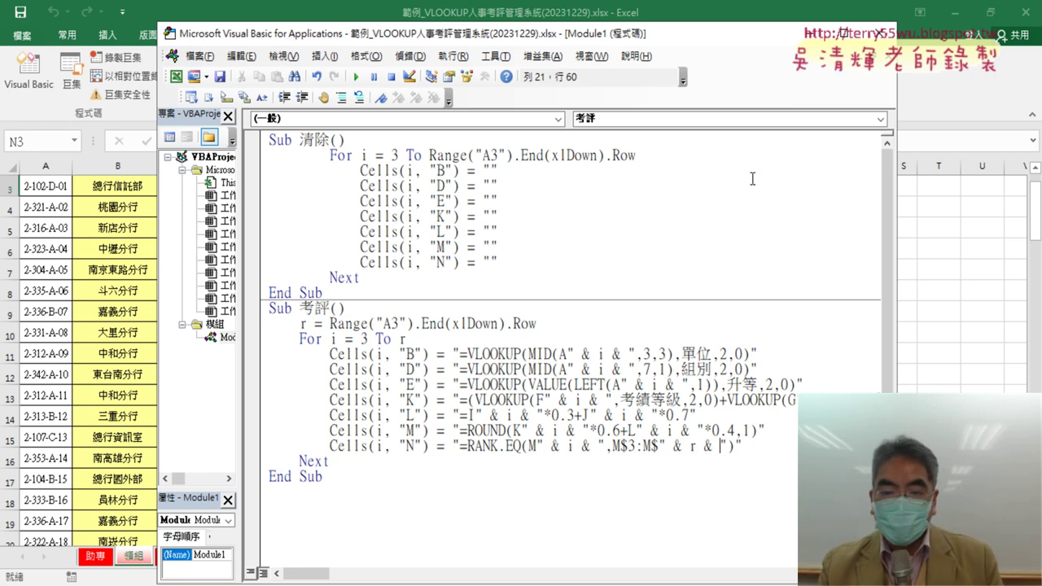
pyautogui.click(700, 324)
pyautogui.moveTo(658, 446); pyautogui.dragTo(729, 447)
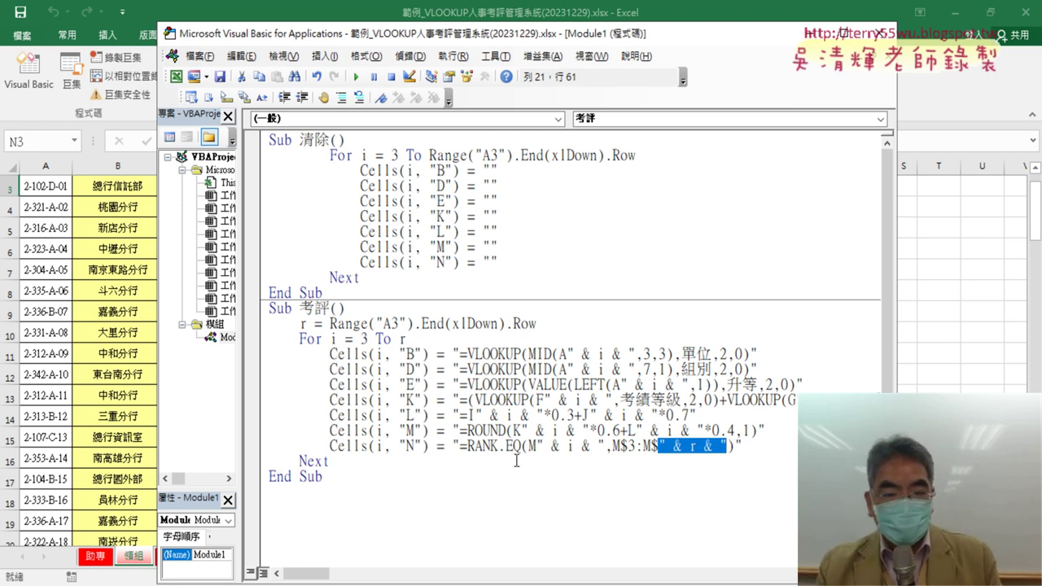
pyautogui.click(499, 431)
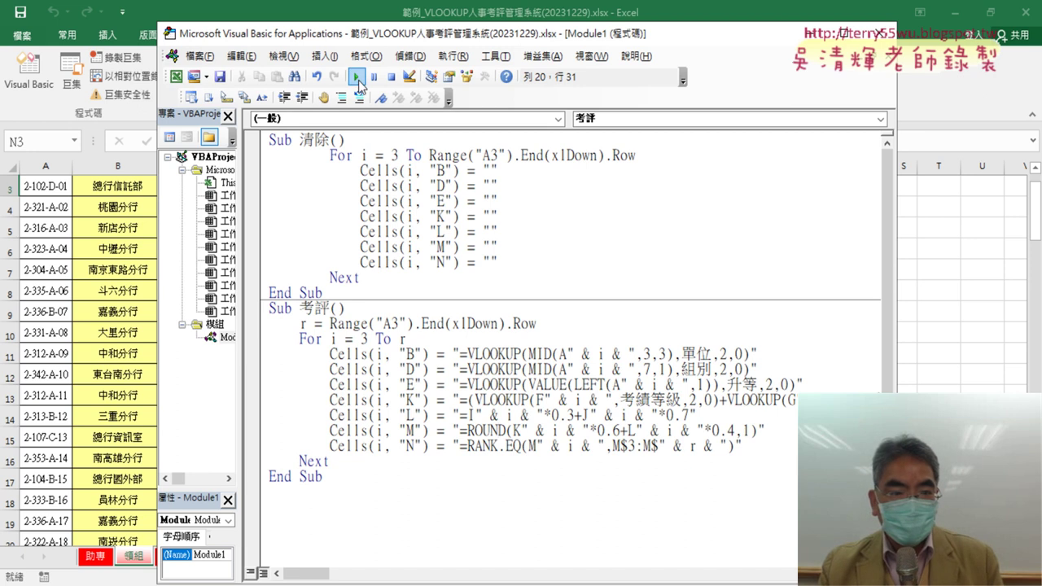
# Back on the 領組 sheet, review the lower data rows and N3's rank formula
pyautogui.moveTo(902, 294); pyautogui.dragTo(627, 293)
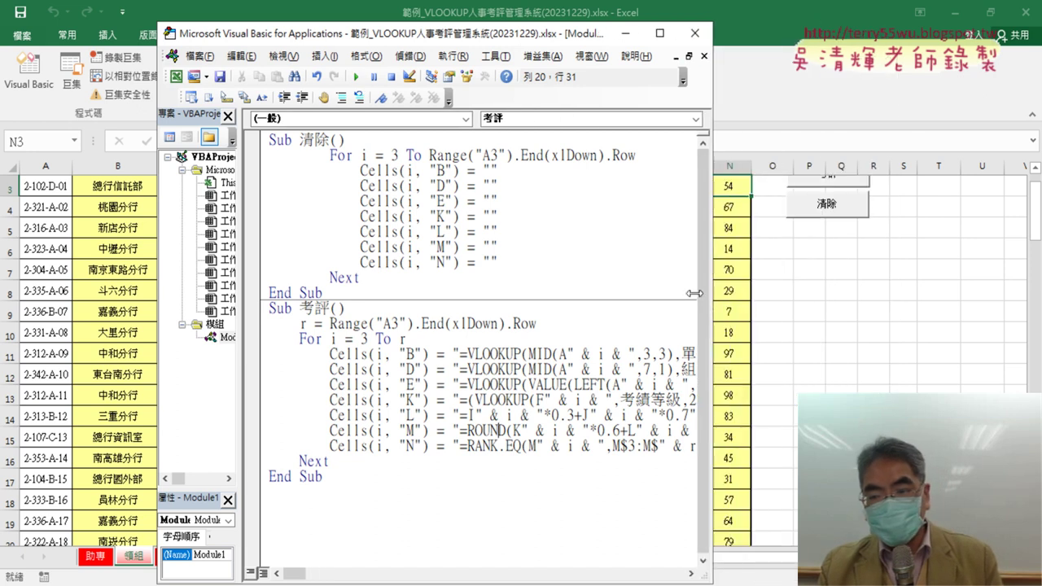
pyautogui.press('F5')
pyautogui.click(739, 243)
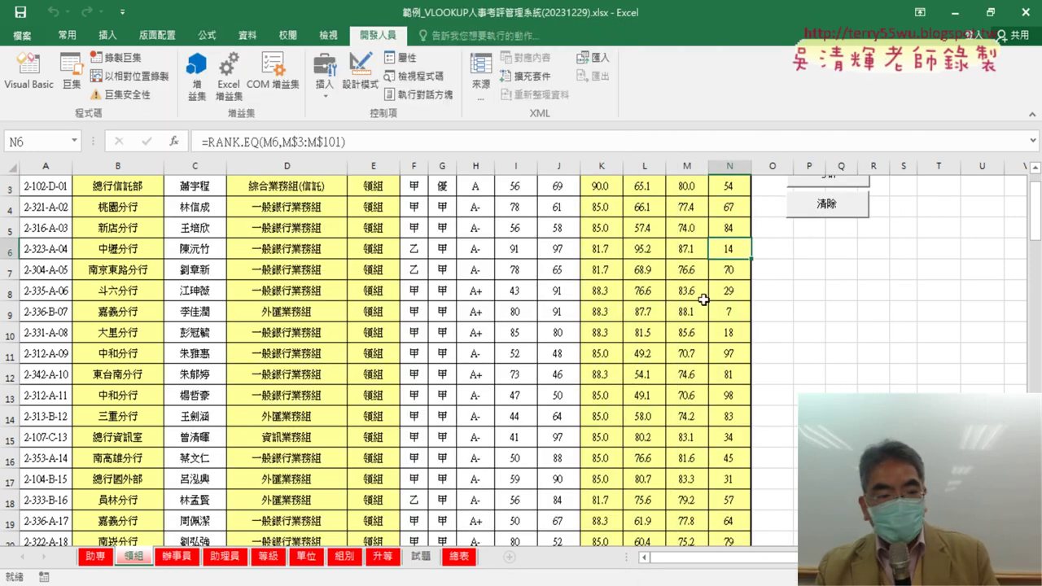
pyautogui.scroll(-4, 176, 396)
pyautogui.scroll(-3, 204, 396)
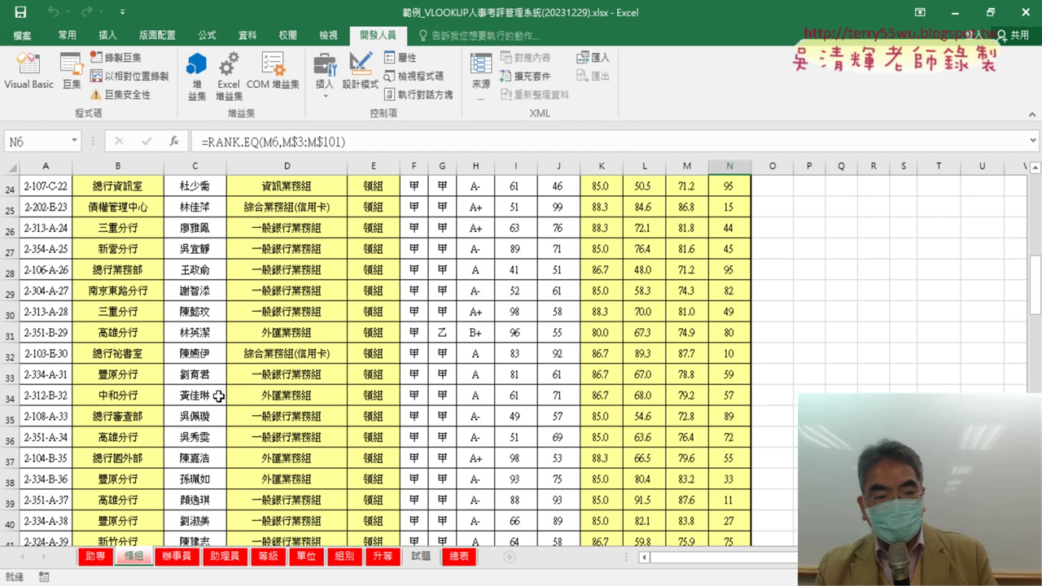
pyautogui.scroll(-2, 38, 391)
pyautogui.click(10, 396)
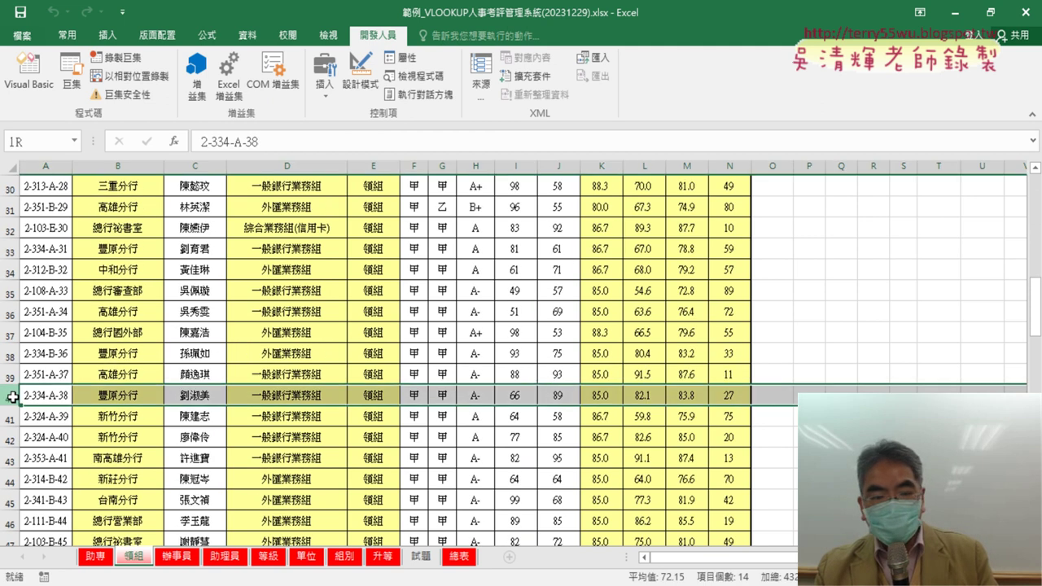
pyautogui.click(8, 415)
pyautogui.scroll(-4, 8, 416)
pyautogui.scroll(-4, 10, 411)
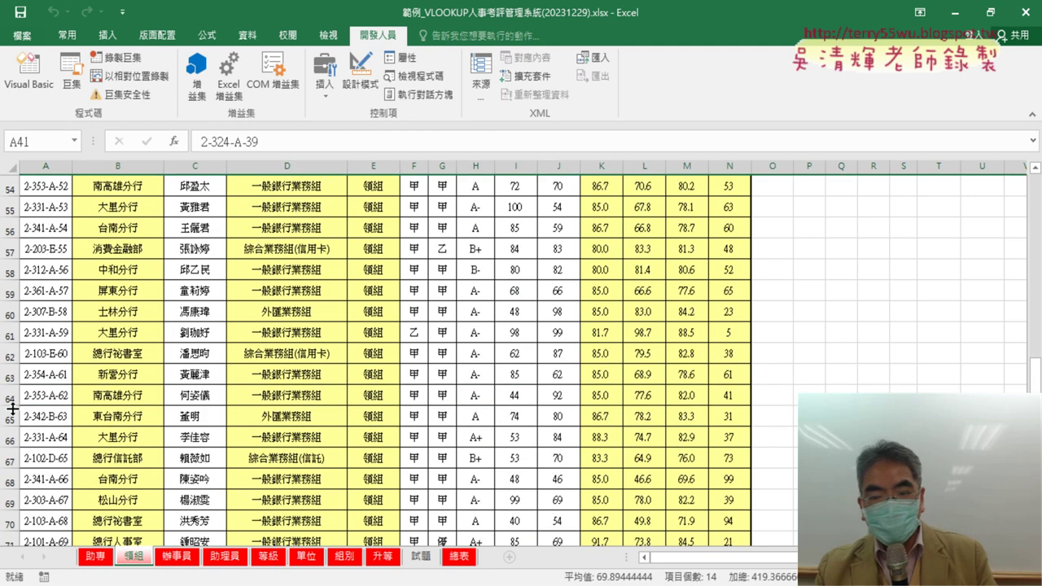
pyautogui.scroll(-4, 11, 408)
pyautogui.scroll(-3, 14, 407)
pyautogui.scroll(10, 15, 407)
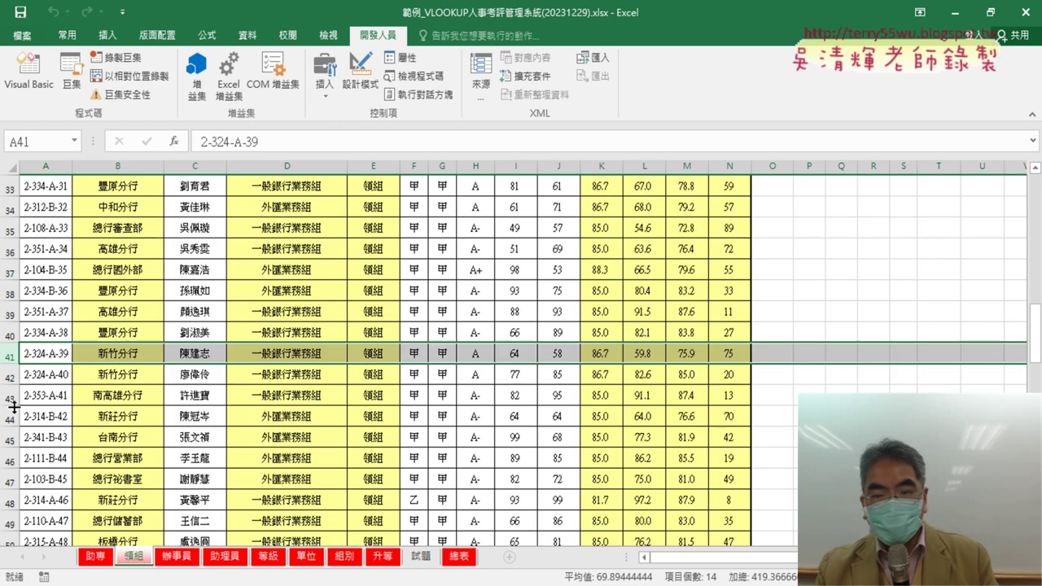
pyautogui.scroll(10, 15, 407)
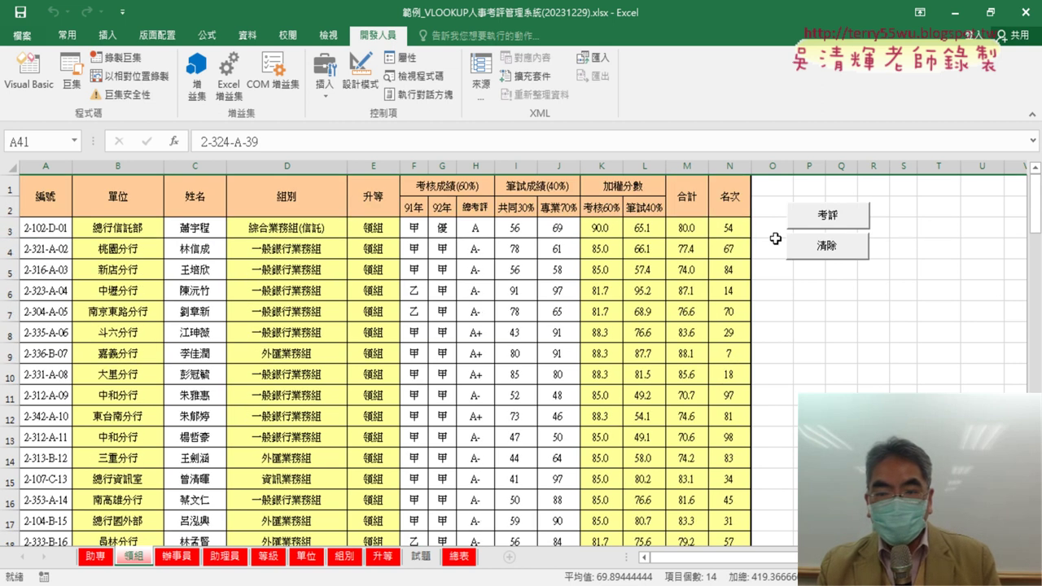
pyautogui.click(735, 228)
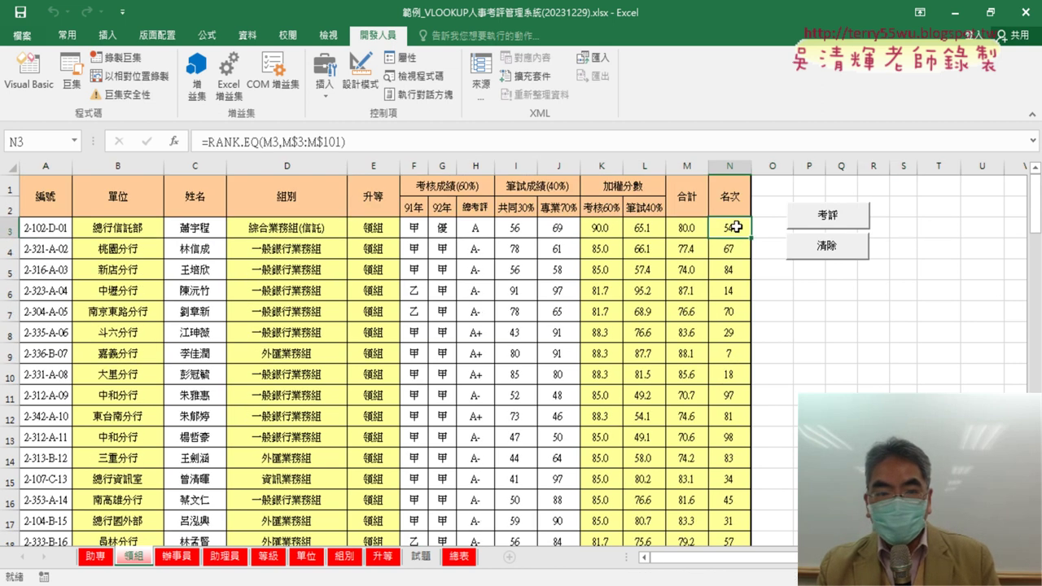
pyautogui.click(323, 142)
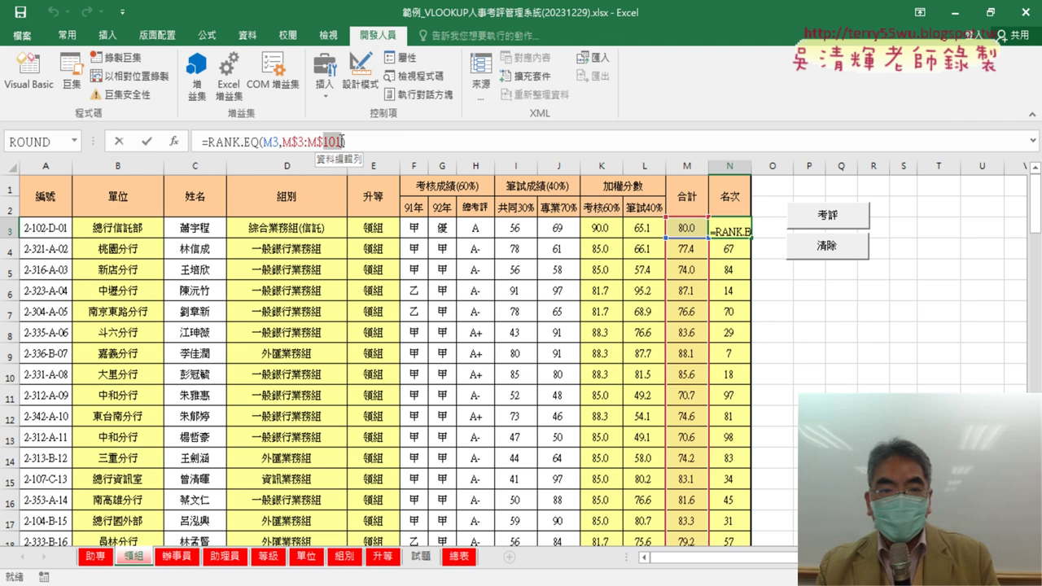
pyautogui.click(147, 143)
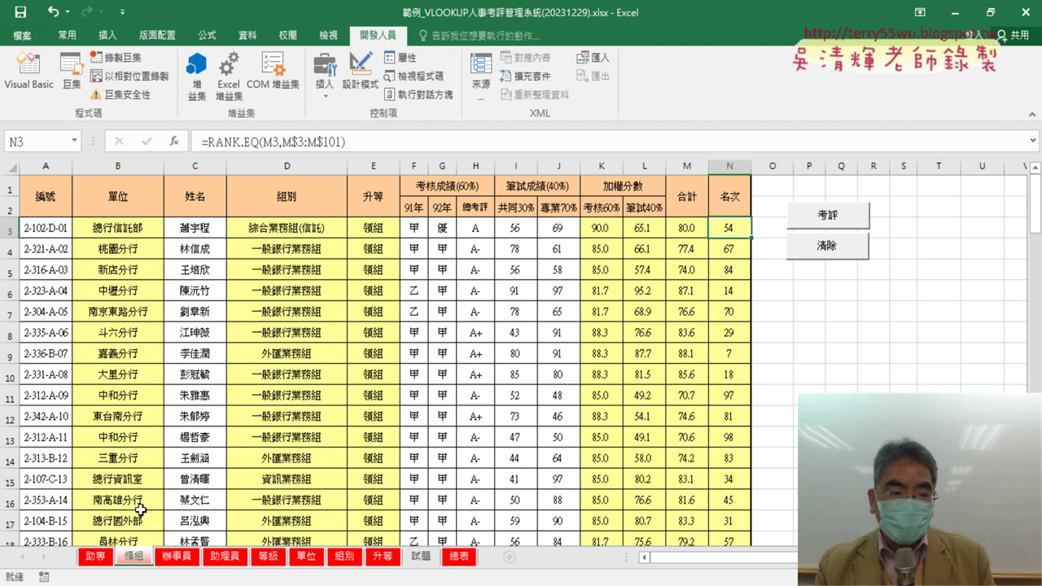
# Run 清除 and then 考評 on the 領組 sheet to regenerate its results
pyautogui.click(96, 564)
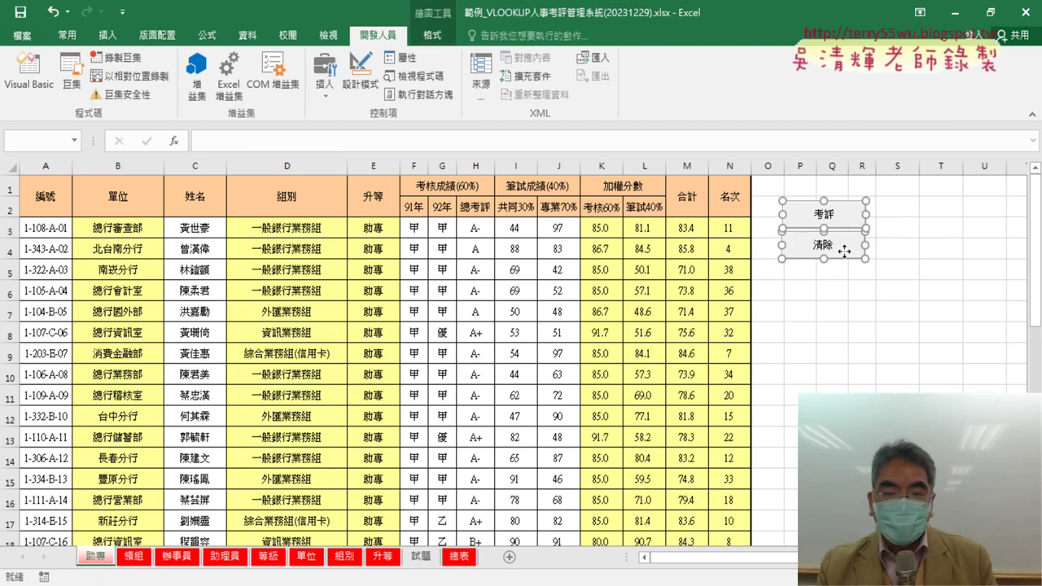
pyautogui.click(144, 565)
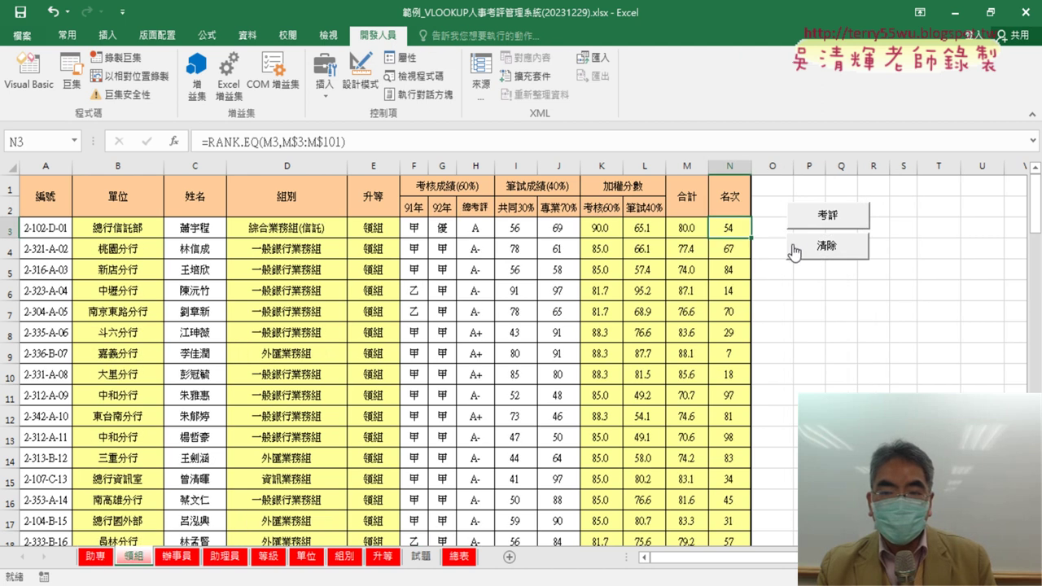
pyautogui.click(825, 258)
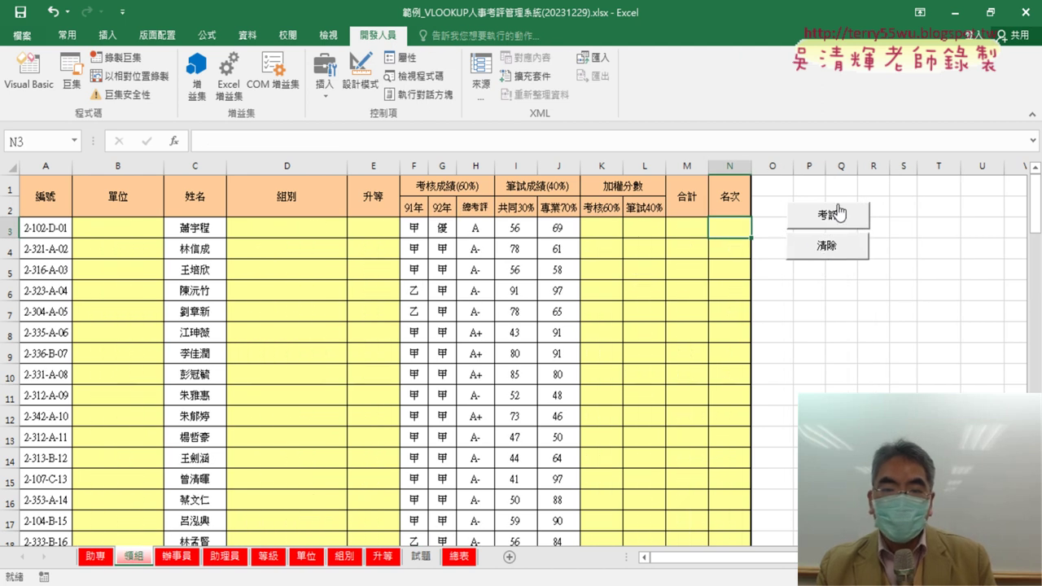
pyautogui.click(834, 218)
# Widen the 考評 macro code window and highlight the xlDown last-row expression in the 清除 loop
pyautogui.click(29, 72)
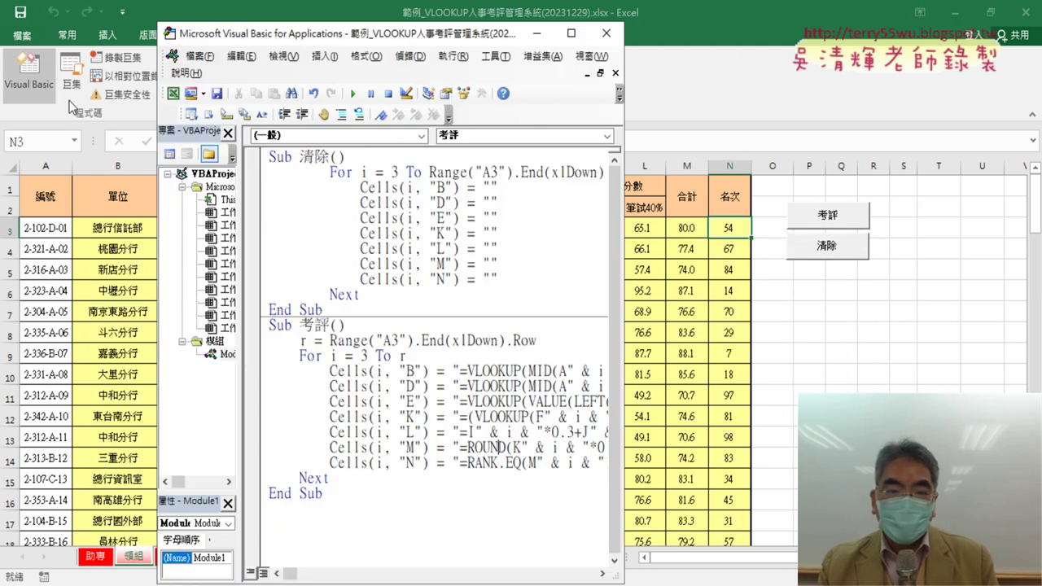
pyautogui.moveTo(622, 261); pyautogui.dragTo(872, 261)
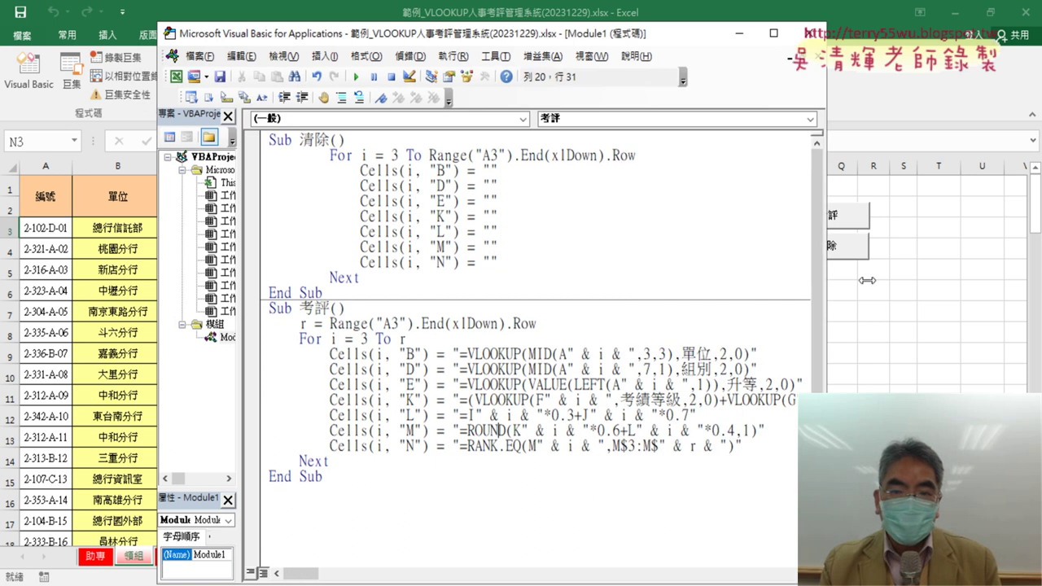
pyautogui.moveTo(636, 155); pyautogui.dragTo(420, 155)
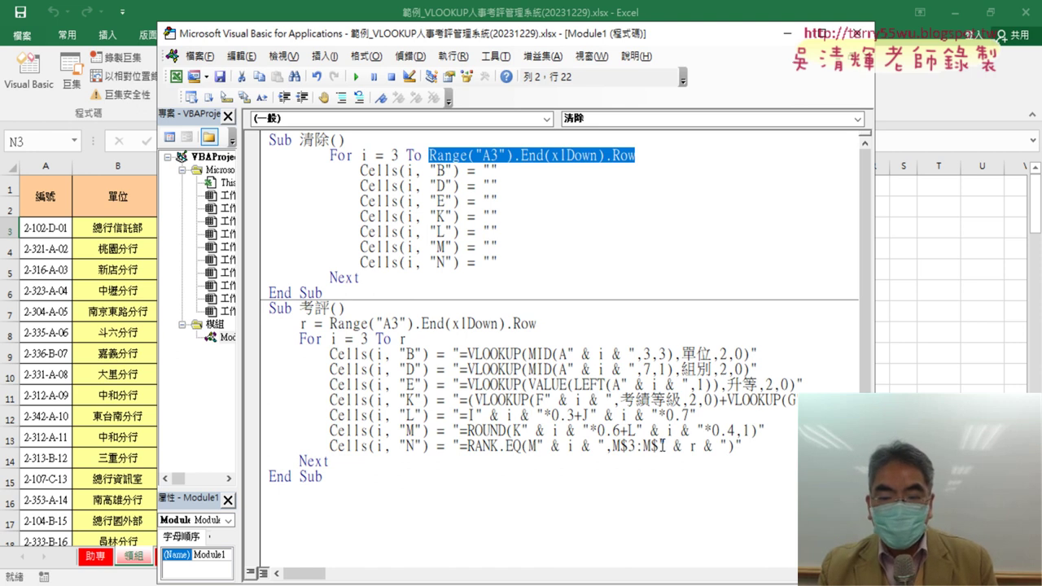
# Highlight the & r & in the RANK range and the loop's r, then switch to the Google Docs notes
pyautogui.moveTo(659, 445); pyautogui.dragTo(726, 446)
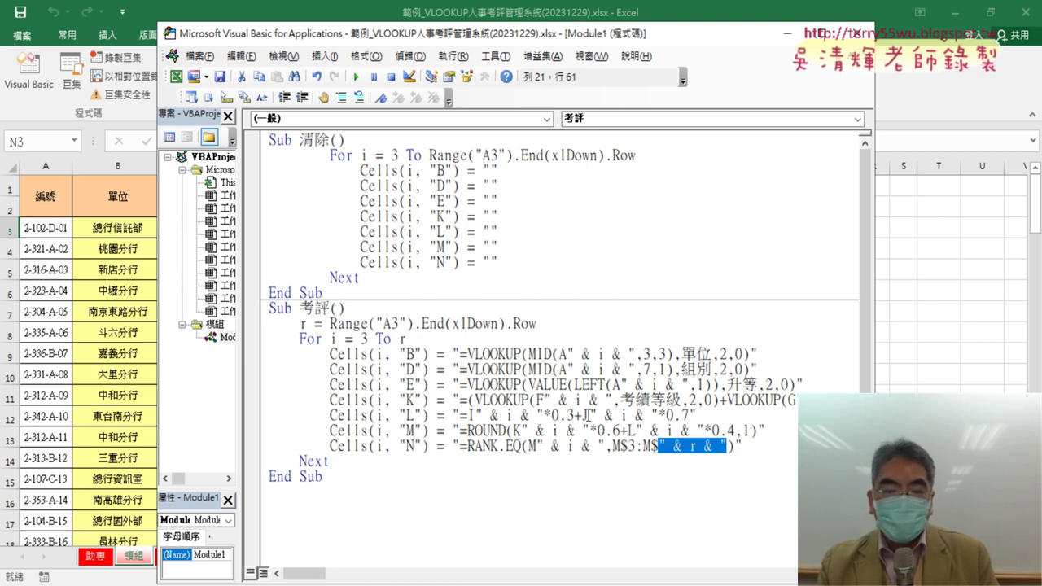
pyautogui.doubleClick(403, 338)
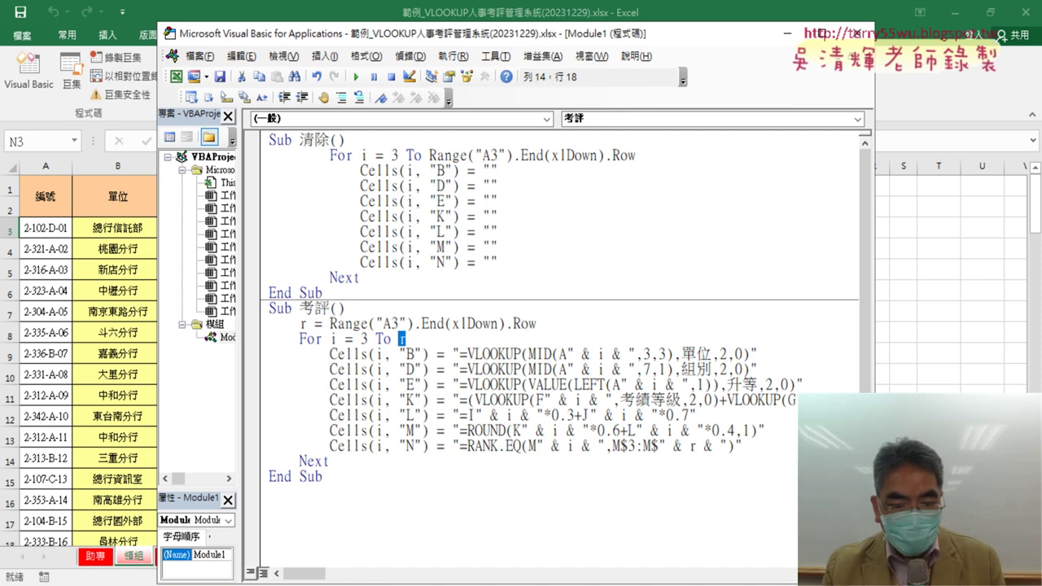
pyautogui.hotkey('alt', 'Tab')
pyautogui.scroll(-2, 528, 329)
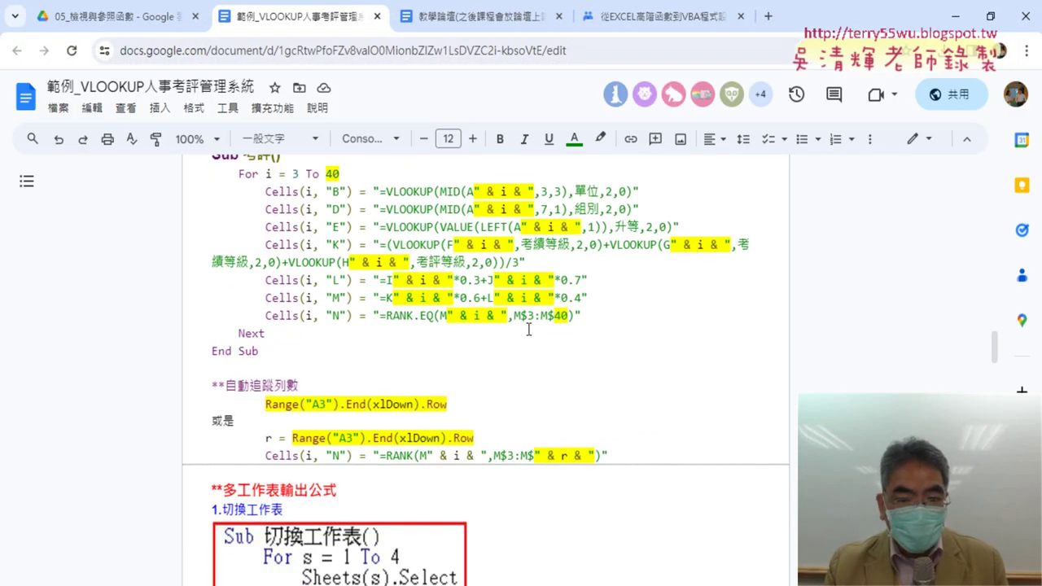
pyautogui.scroll(2, 588, 332)
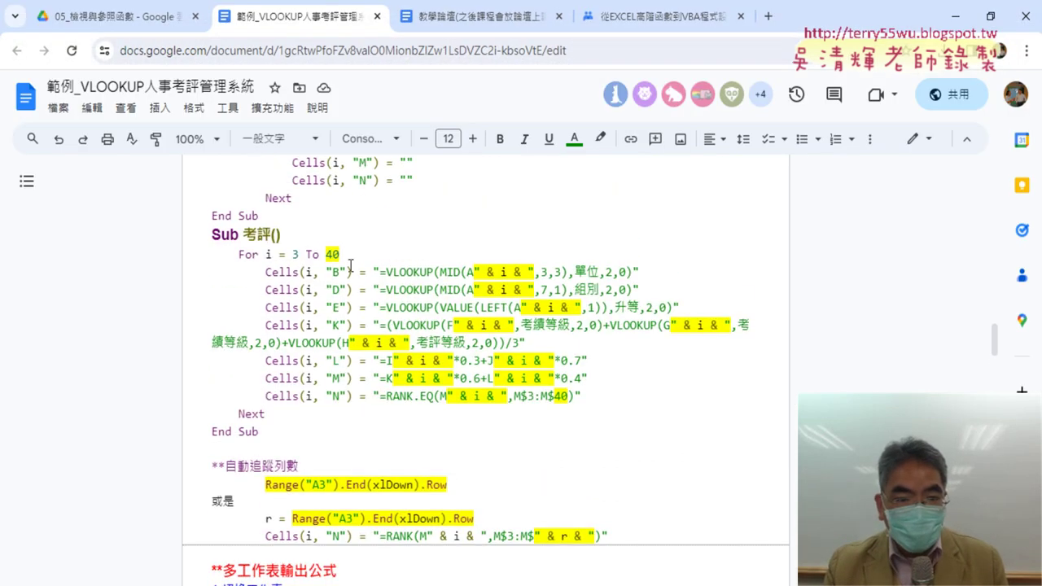
pyautogui.doubleClick(333, 255)
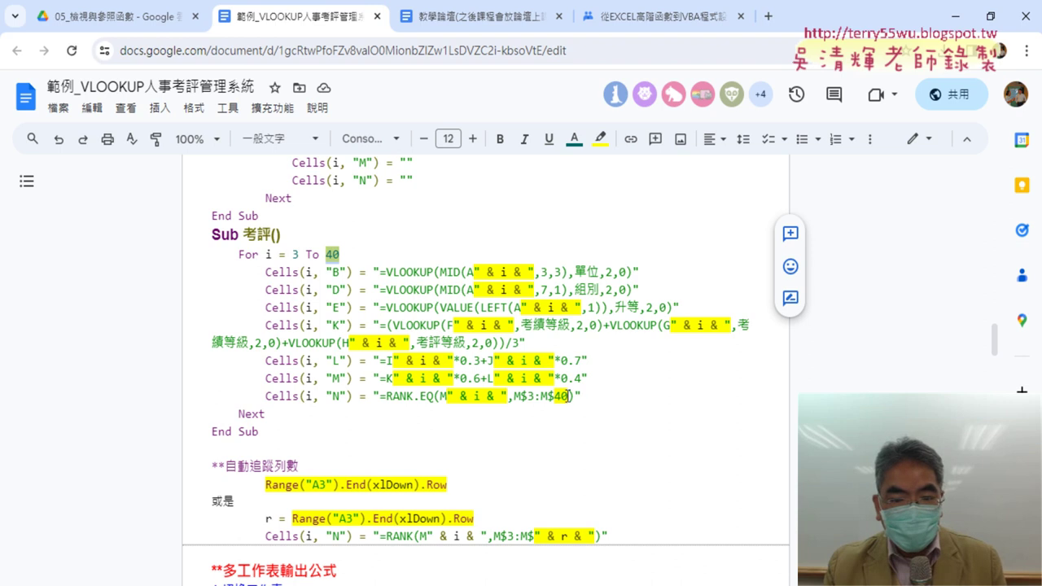
pyautogui.doubleClick(563, 397)
pyautogui.moveTo(448, 485); pyautogui.dragTo(260, 485)
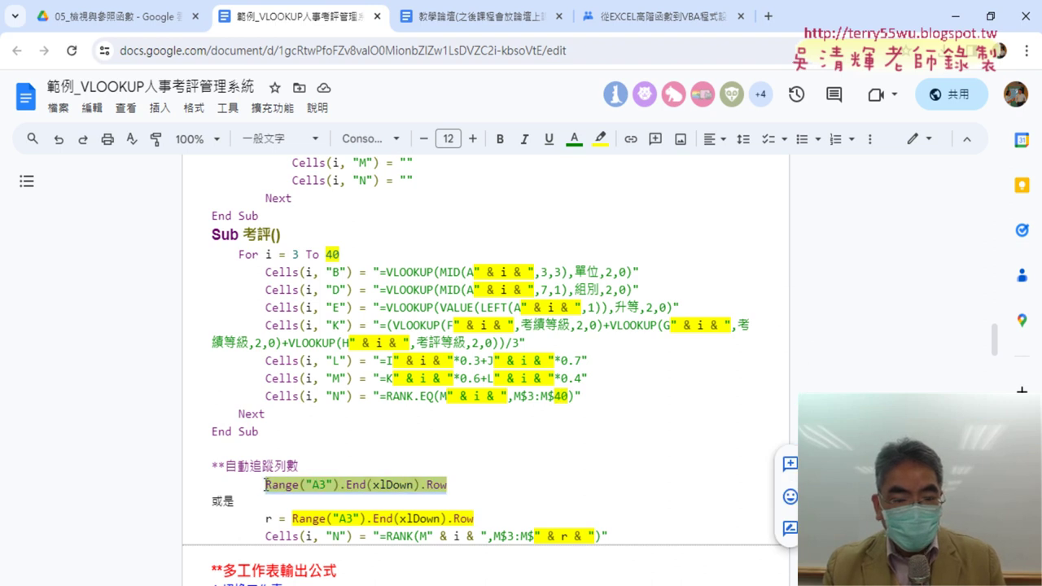
pyautogui.scroll(-3, 385, 456)
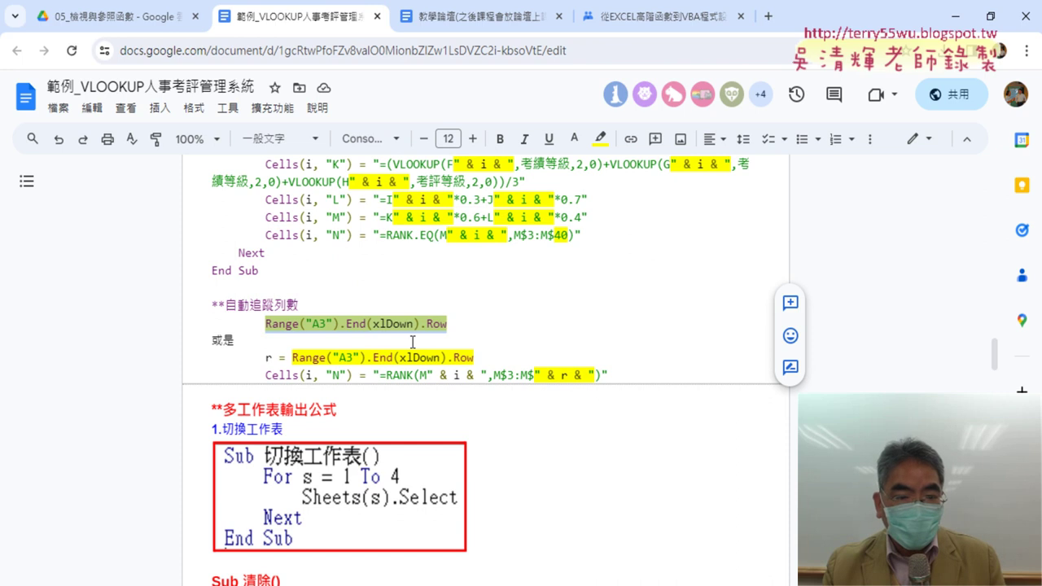